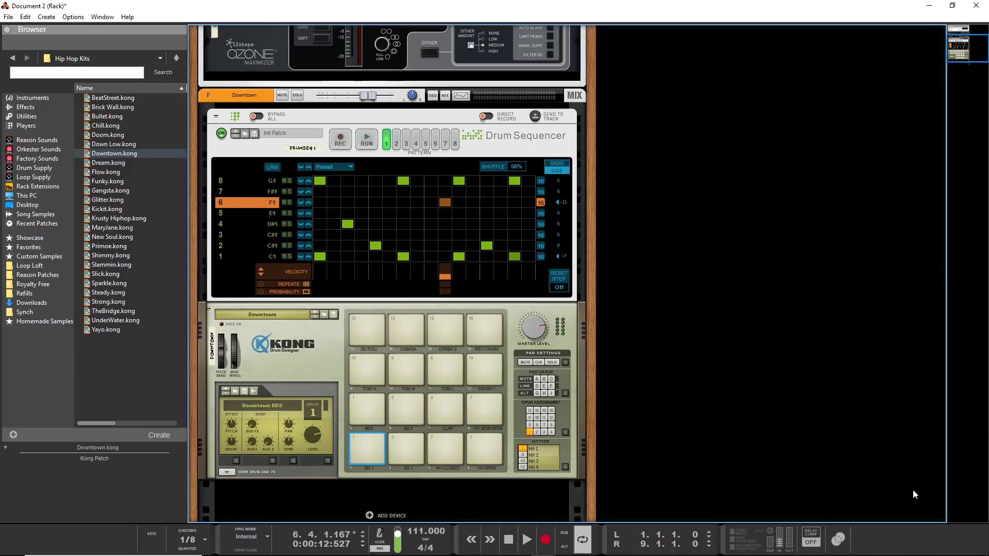
# Run the Drum Sequencer pattern briefly, then stop playback.
pyautogui.click(367, 140)
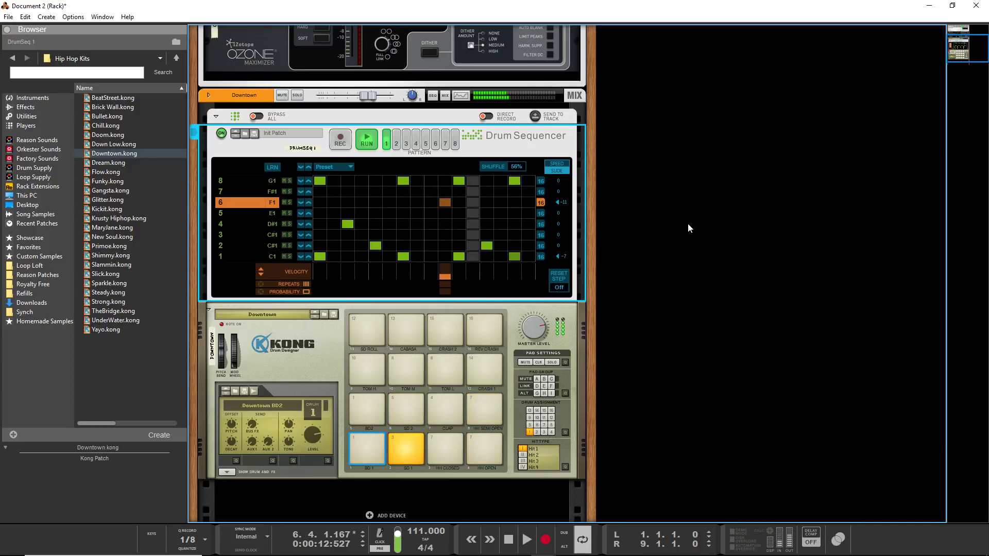
pyautogui.scroll(4, 681, 233)
pyautogui.scroll(-4, 681, 233)
pyautogui.scroll(4, 665, 243)
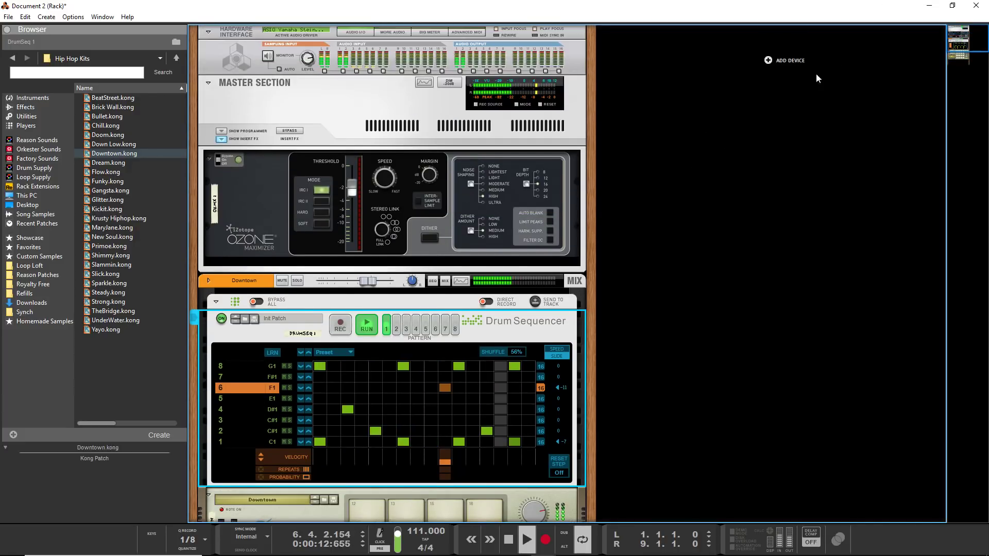
pyautogui.press('space')
# Add a Radical Piano instrument, RadPiano 1, to the rack and select it.
pyautogui.click(788, 61)
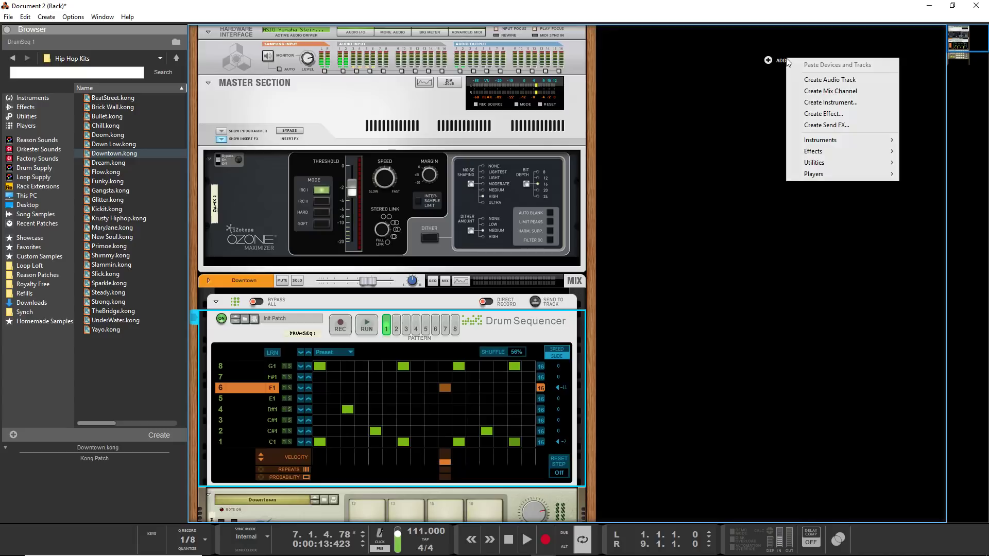
pyautogui.moveTo(837, 155)
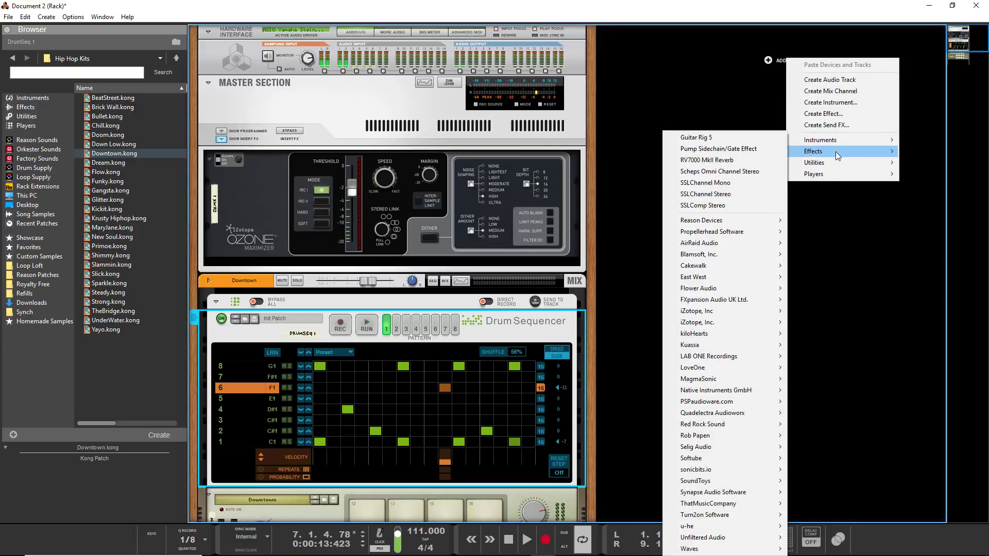
pyautogui.moveTo(836, 137)
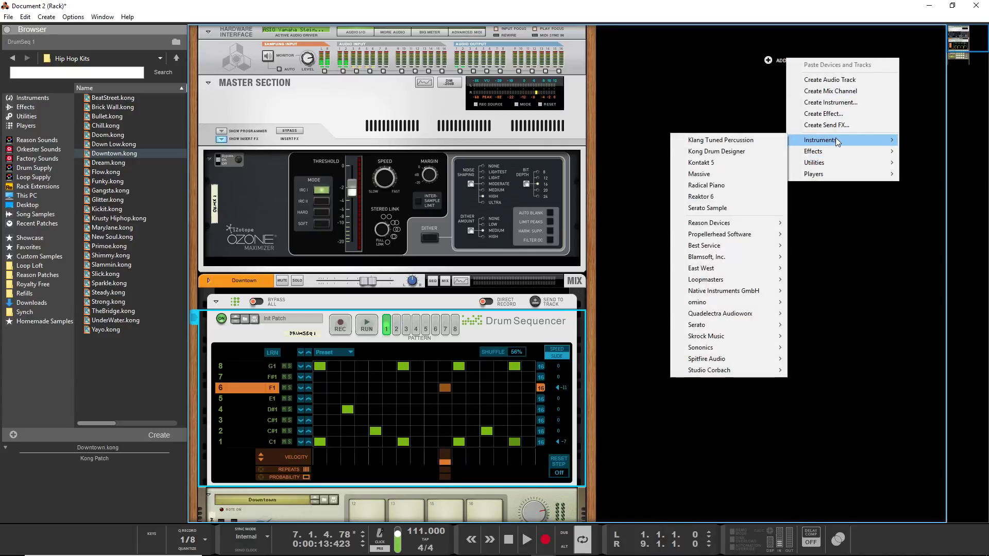
pyautogui.click(727, 185)
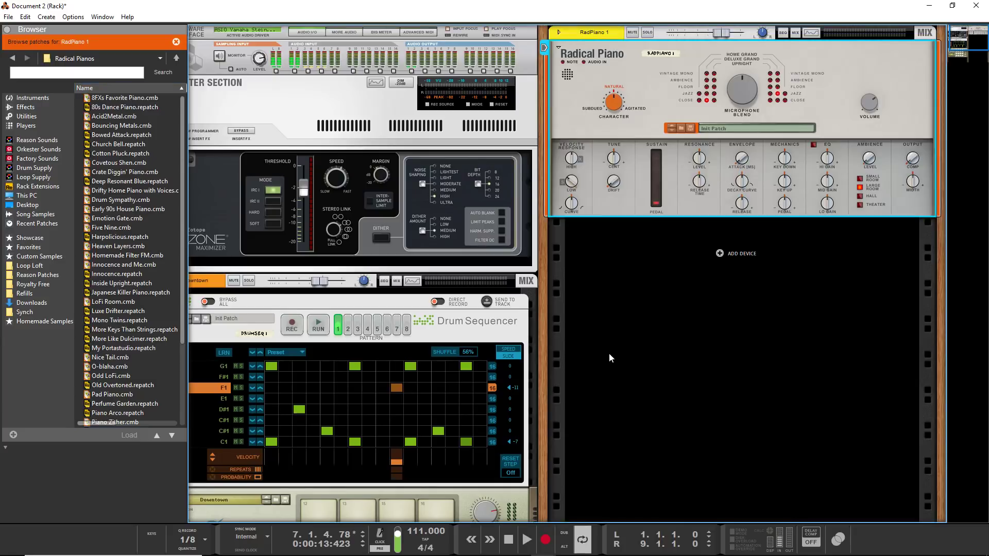
pyautogui.rightClick(609, 353)
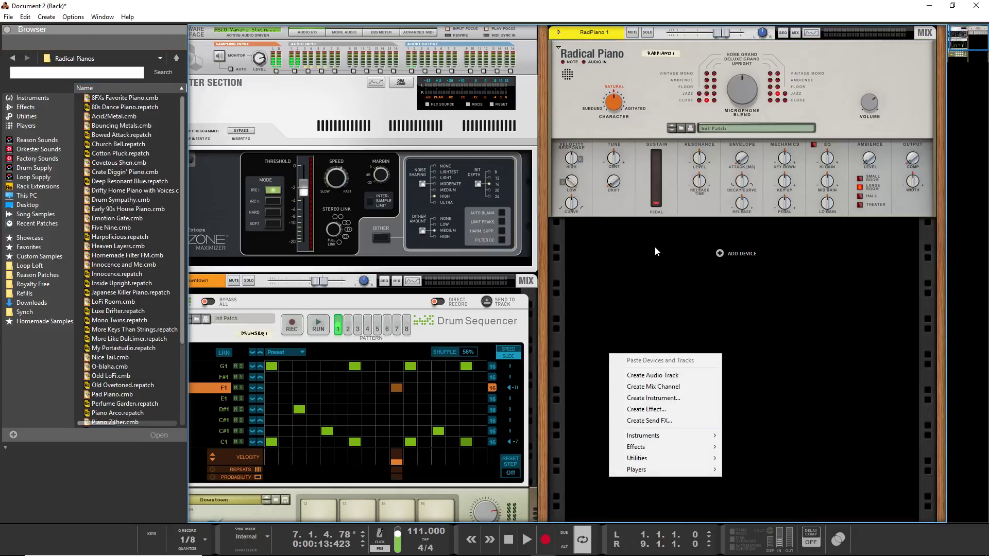
pyautogui.click(632, 119)
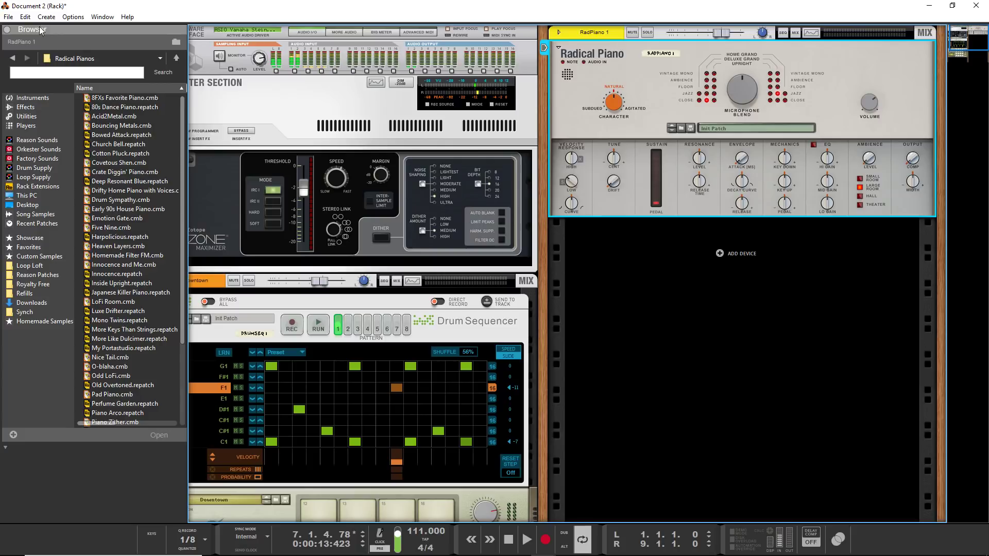
# In Preferences > Audio, change the driver buffer size from 2,048 to 128 samples.
pyautogui.click(25, 17)
pyautogui.click(96, 309)
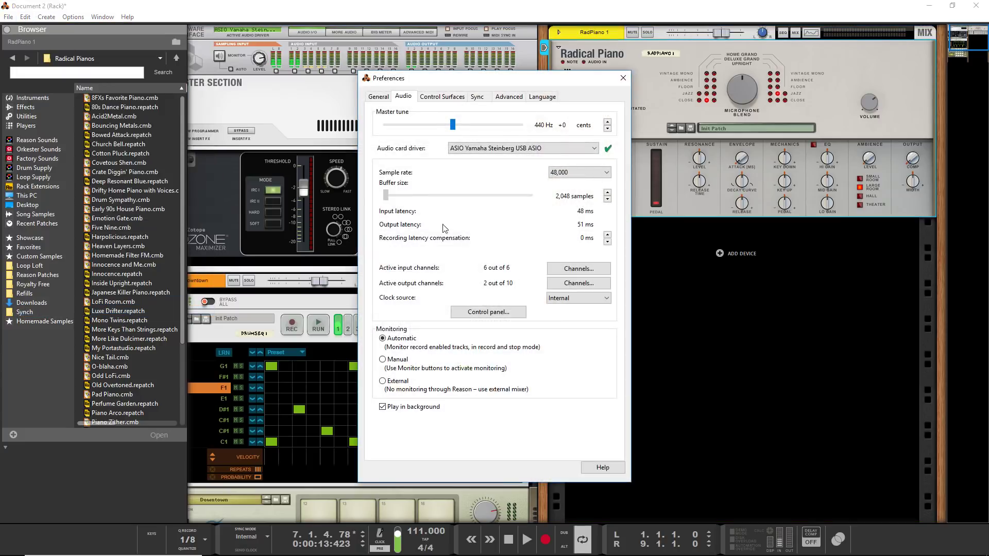
pyautogui.click(479, 311)
pyautogui.click(513, 279)
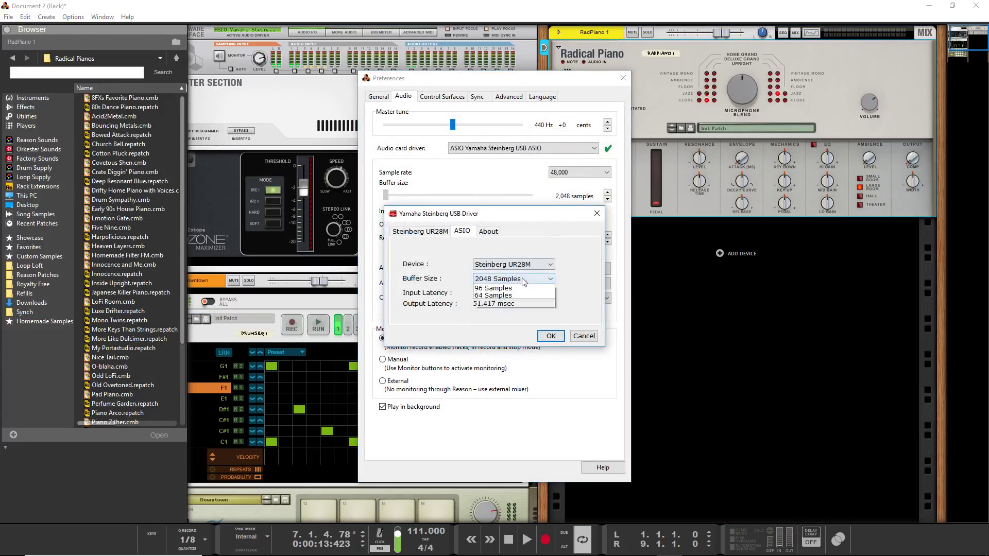
pyautogui.click(506, 346)
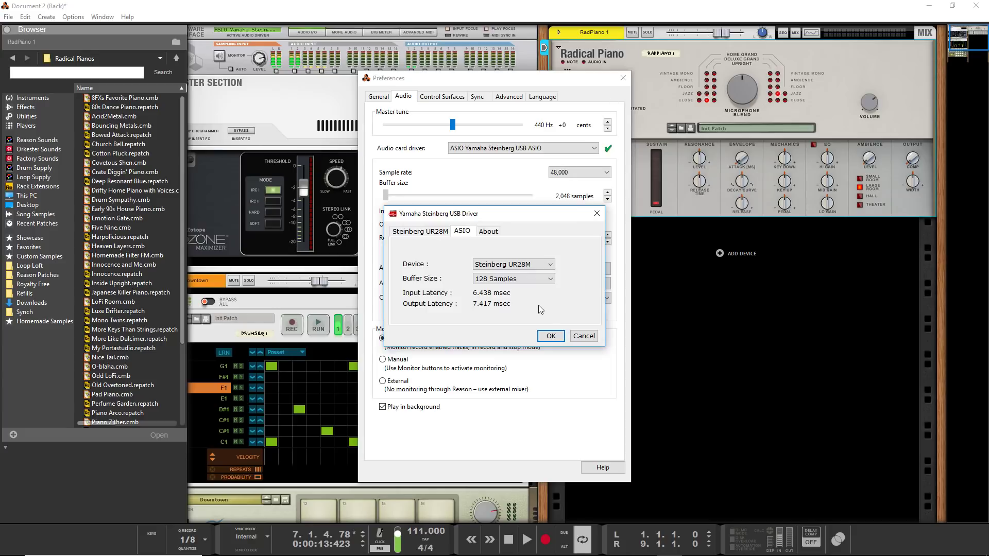
pyautogui.click(550, 337)
pyautogui.click(623, 77)
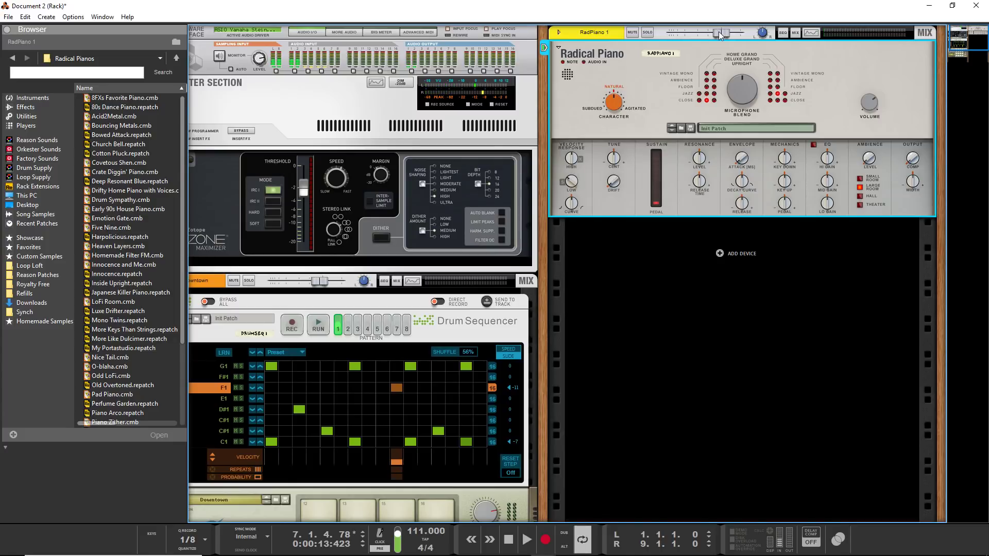
# Raise RadPiano 1's level to 5.31 dB, then run and stop the drum pattern.
pyautogui.moveTo(720, 32); pyautogui.dragTo(734, 36)
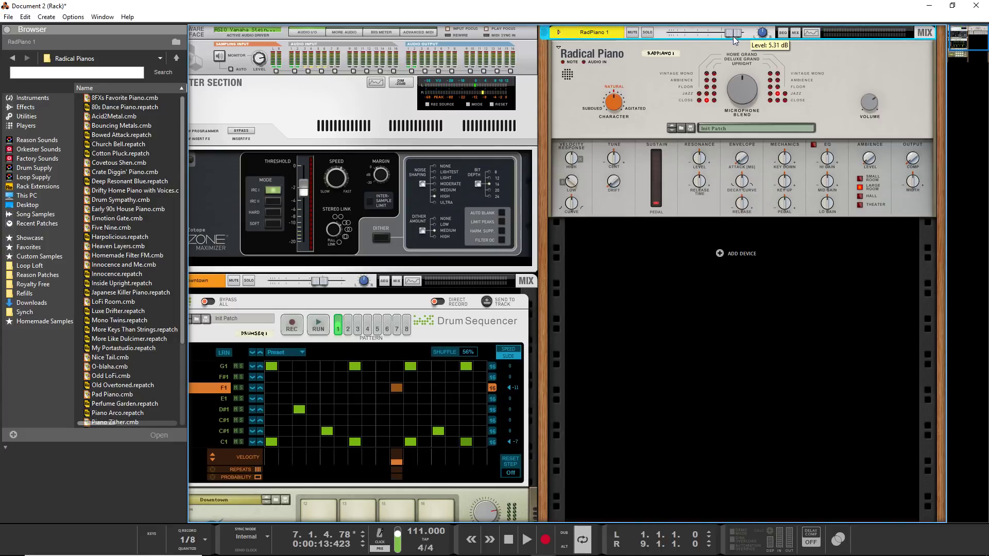
pyautogui.click(321, 324)
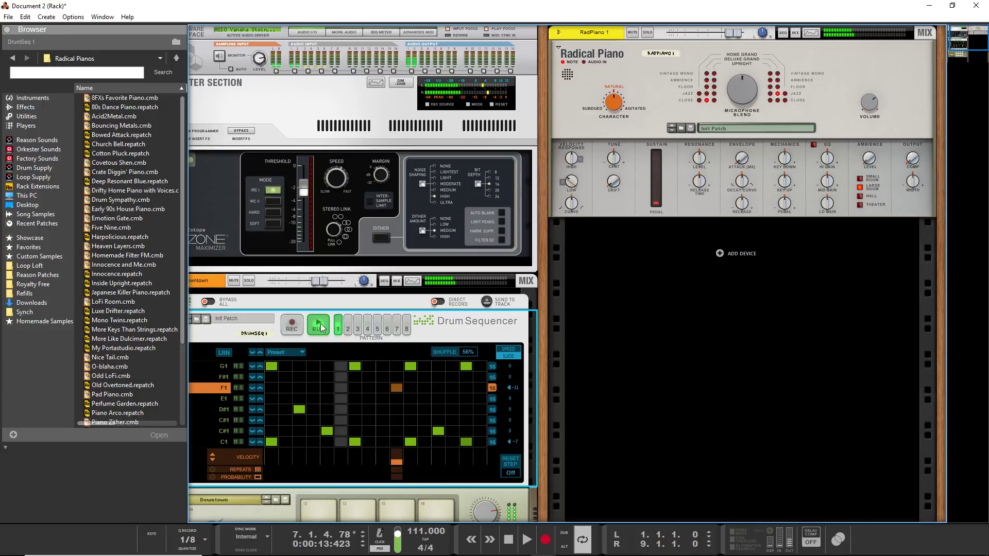
pyautogui.press('space')
pyautogui.press('space')
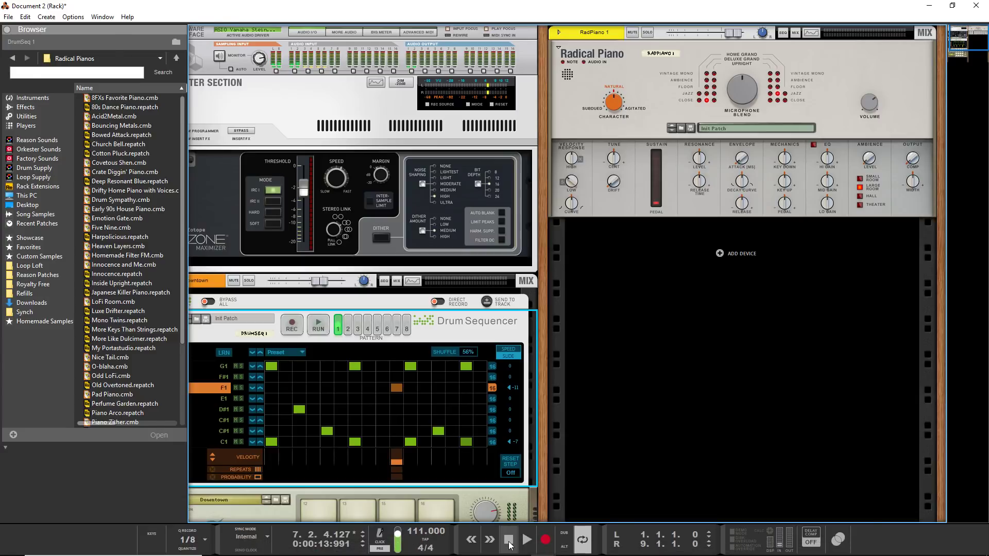
# Record a four-bar piano chord clip on the RadPiano 1 track from bar 1.
pyautogui.press('F7')
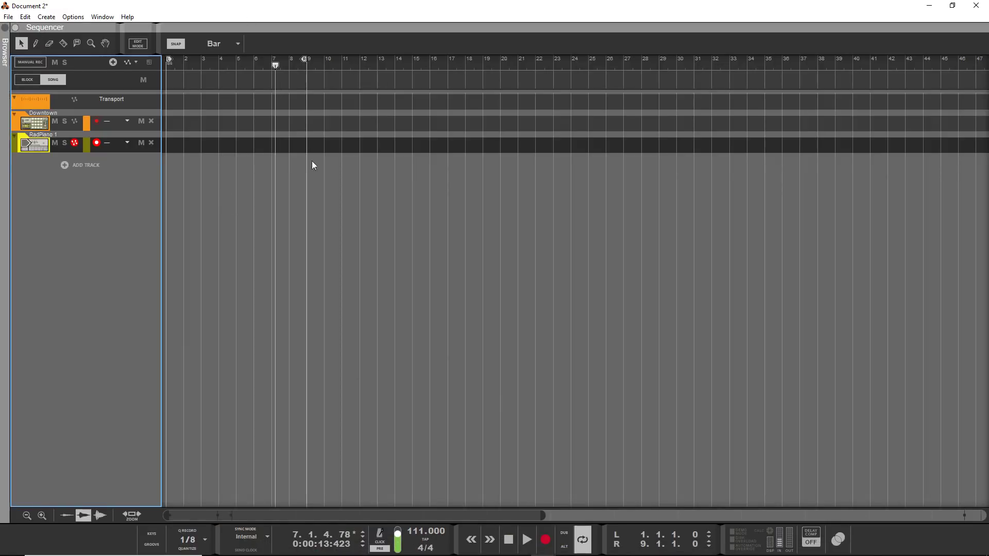
pyautogui.click(508, 539)
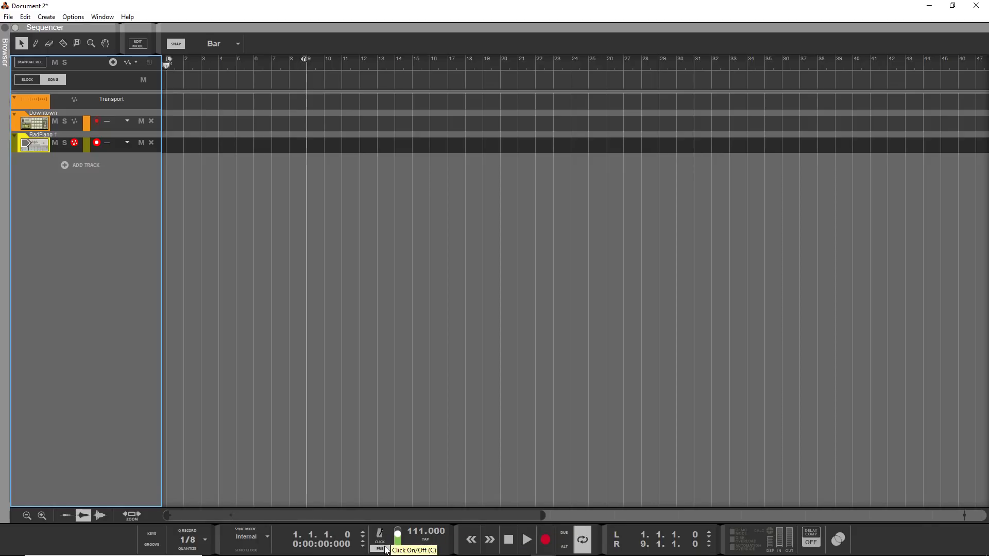
pyautogui.click(546, 539)
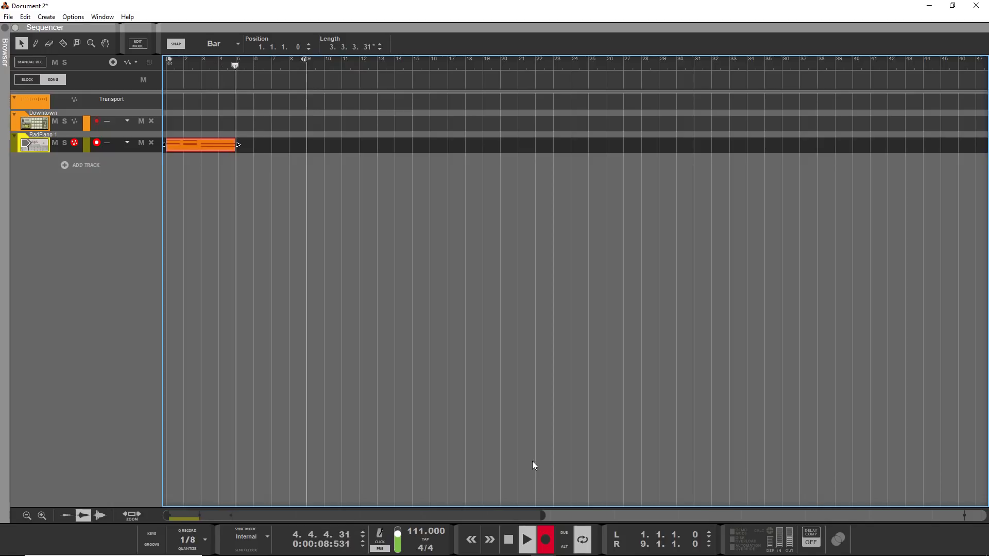
pyautogui.press('space')
# Set the loop range to the piano clip, spanning bars 1 to 5.
pyautogui.rightClick(196, 157)
pyautogui.click(191, 146)
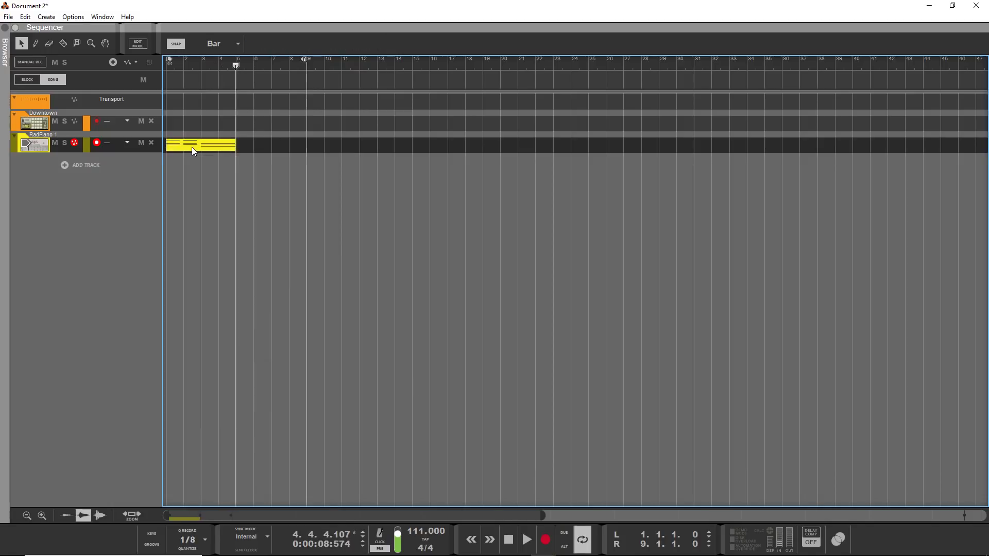
pyautogui.rightClick(192, 147)
pyautogui.click(249, 249)
pyautogui.rightClick(212, 150)
pyautogui.click(236, 249)
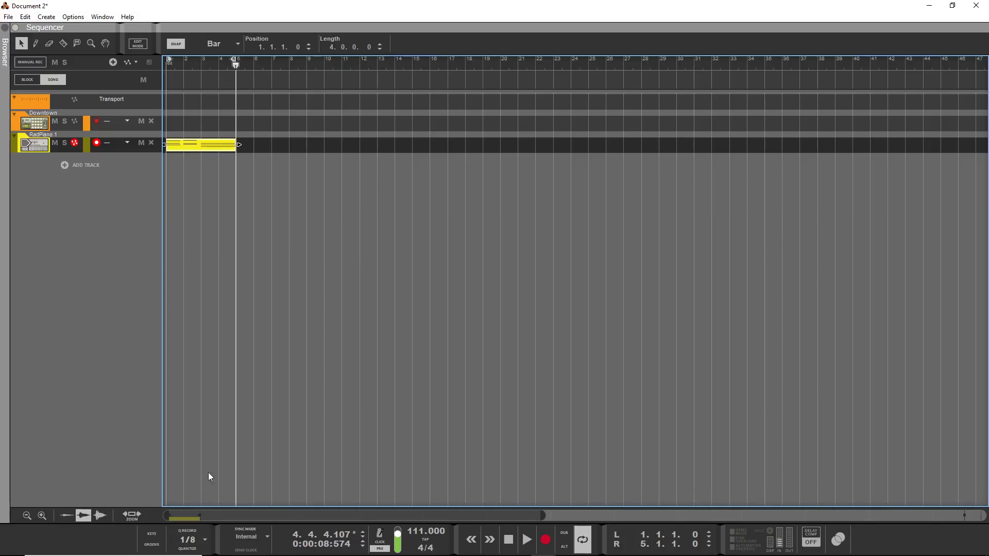
# Open the piano clip and apply legato so all notes abut each other.
pyautogui.doubleClick(217, 149)
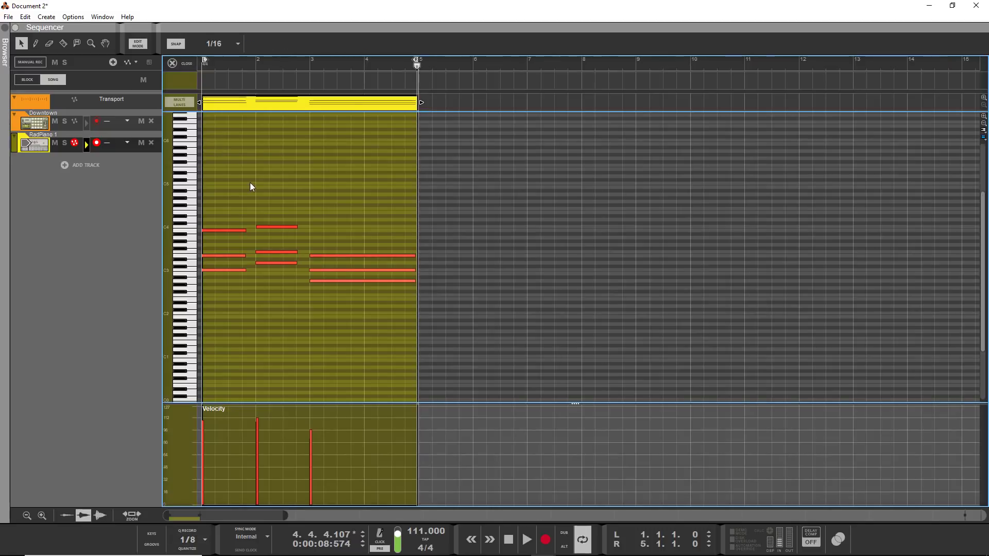
pyautogui.moveTo(230, 190); pyautogui.dragTo(322, 291)
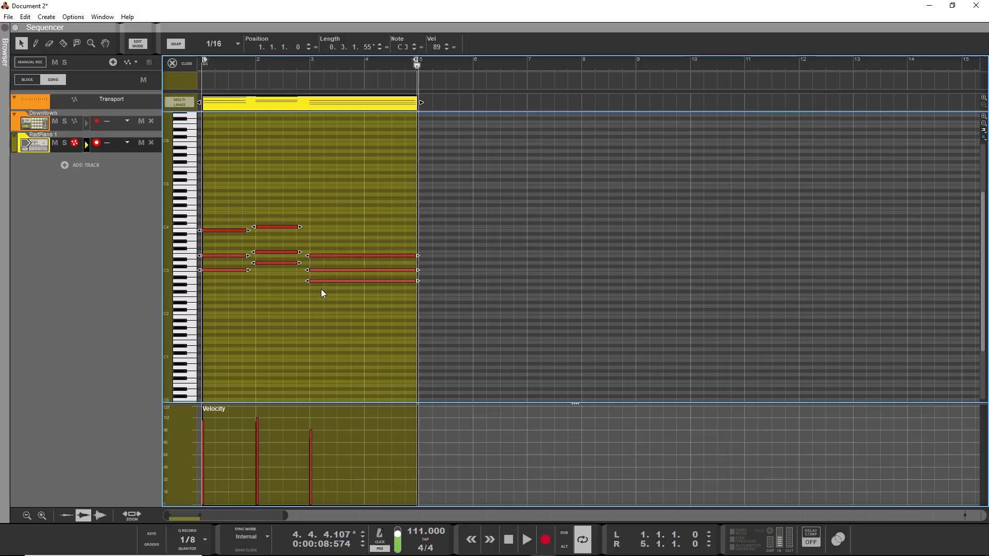
pyautogui.press('F8')
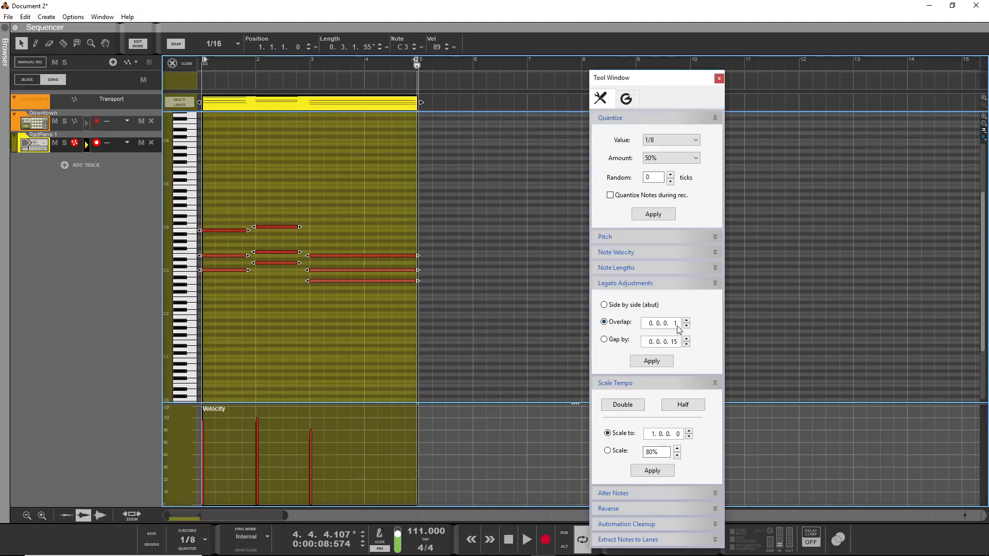
pyautogui.click(604, 305)
pyautogui.click(652, 361)
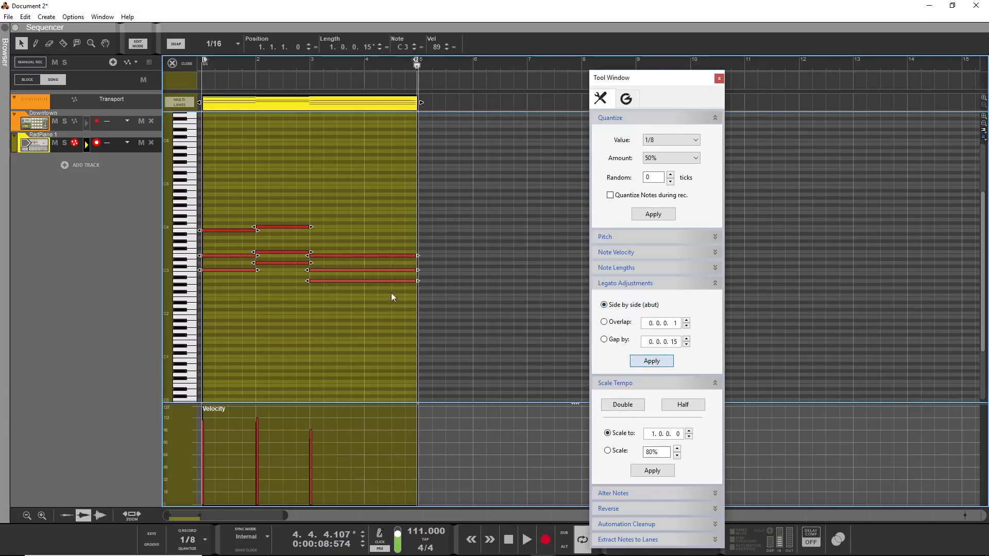
pyautogui.click(309, 198)
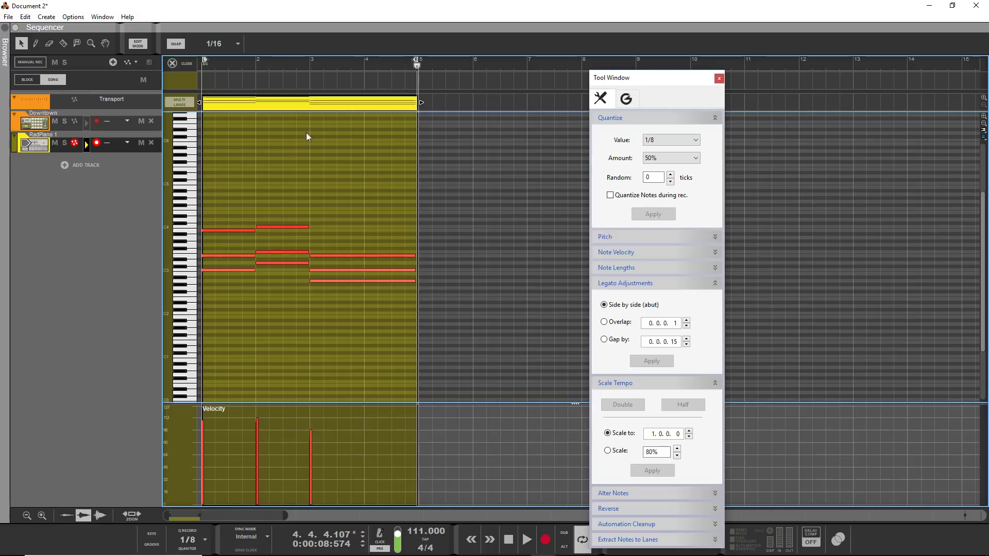
# Audition the legato piano chords from bar 1.
pyautogui.moveTo(436, 179); pyautogui.dragTo(249, 287)
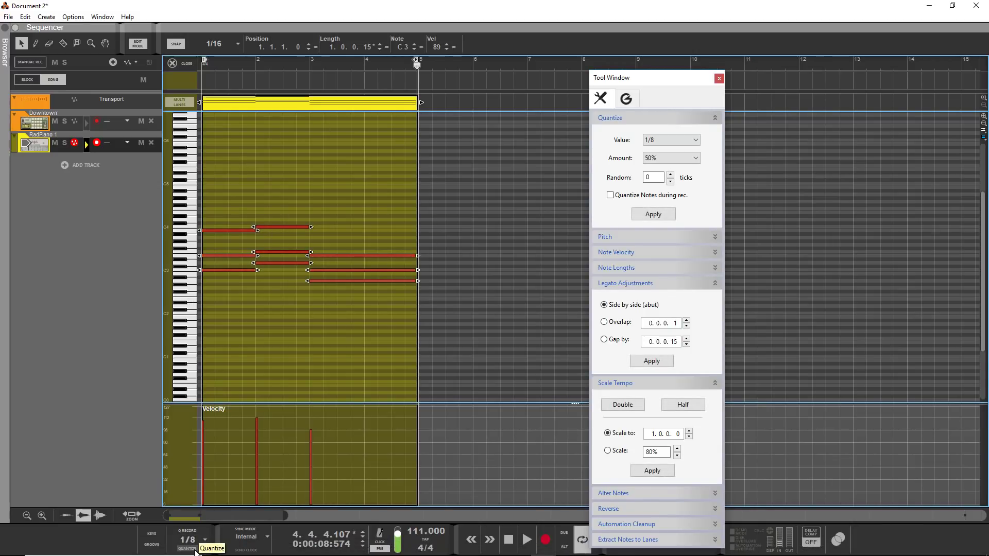
pyautogui.click(268, 228)
pyautogui.click(268, 179)
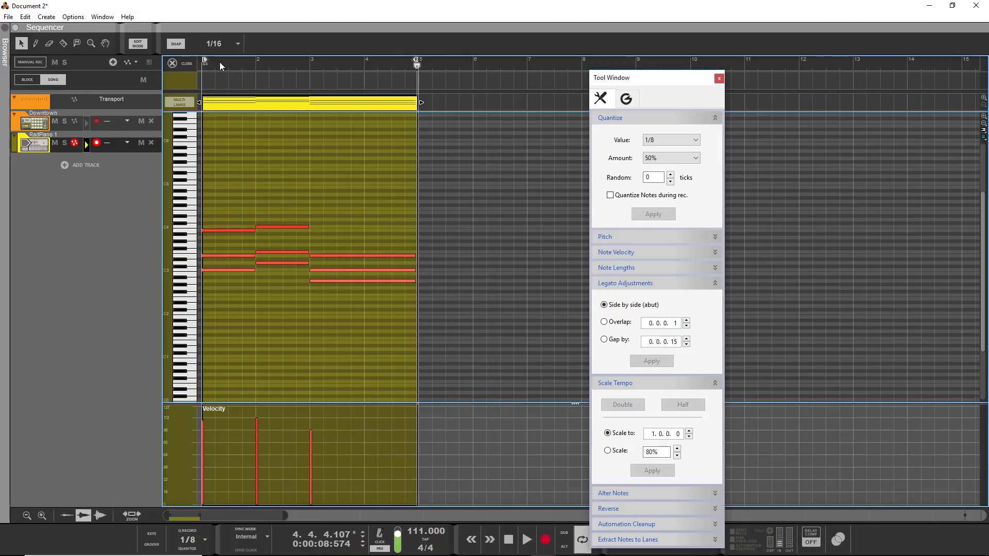
pyautogui.press('space')
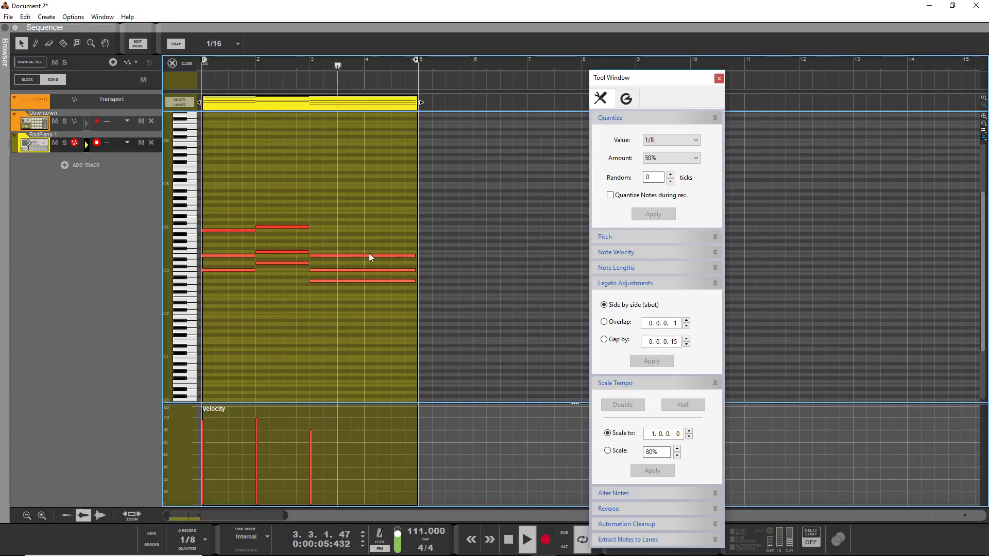
pyautogui.press('space')
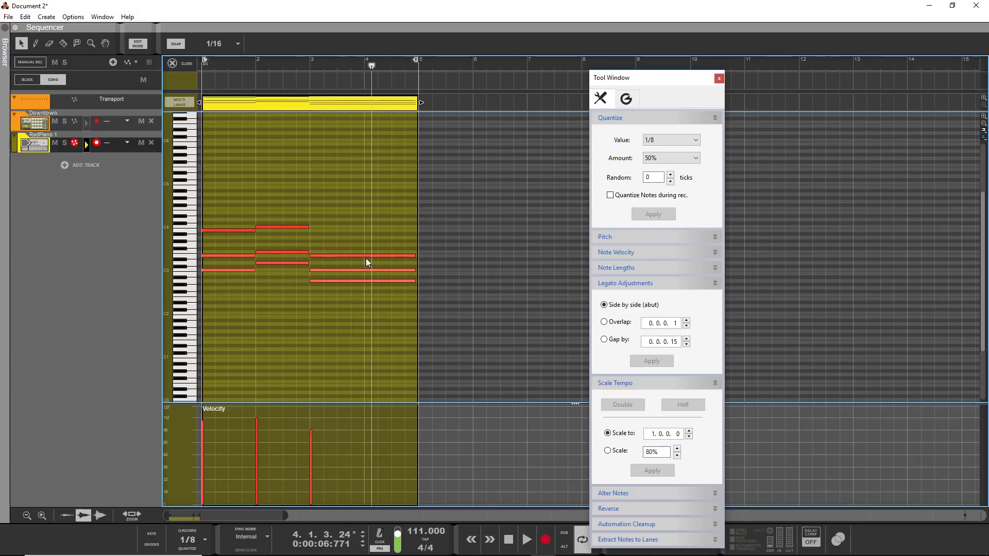
# Split the long low note near bar 4 and lower its second part to G2.
pyautogui.click(363, 256)
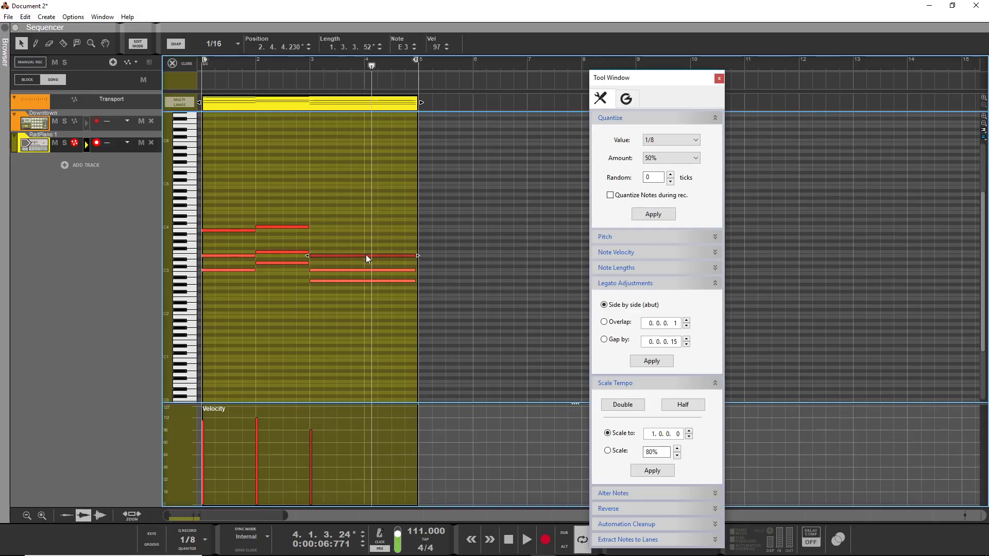
pyautogui.click(363, 281)
pyautogui.press('4')
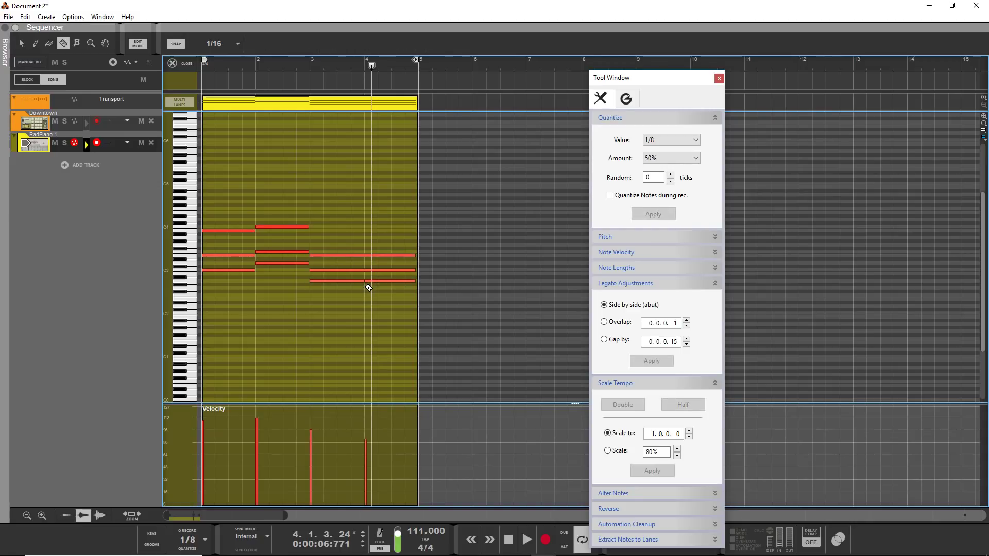
pyautogui.press('q')
pyautogui.moveTo(382, 283); pyautogui.dragTo(382, 287)
# Play back the edited chords, close the Tool Window, and select the piano track.
pyautogui.click(304, 60)
pyautogui.press('space')
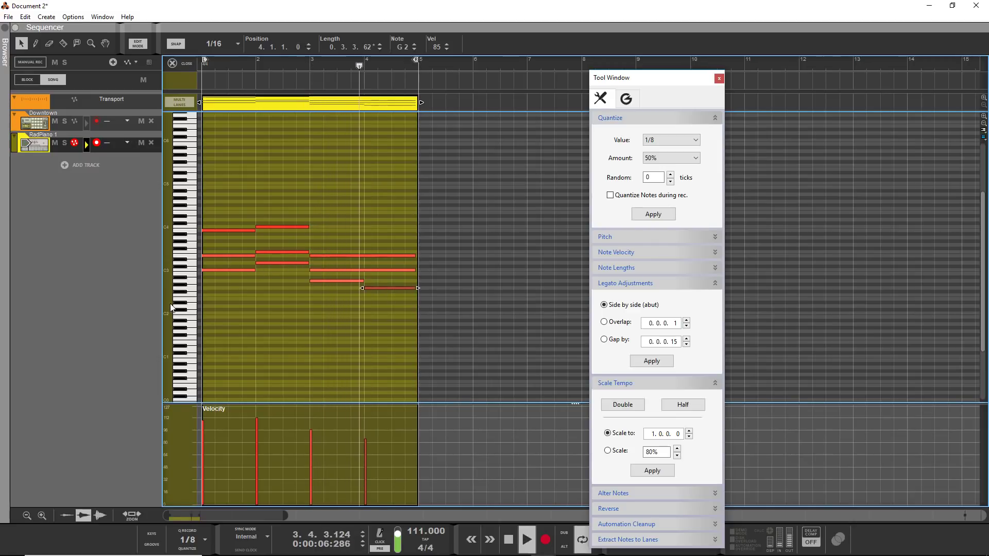
pyautogui.click(718, 79)
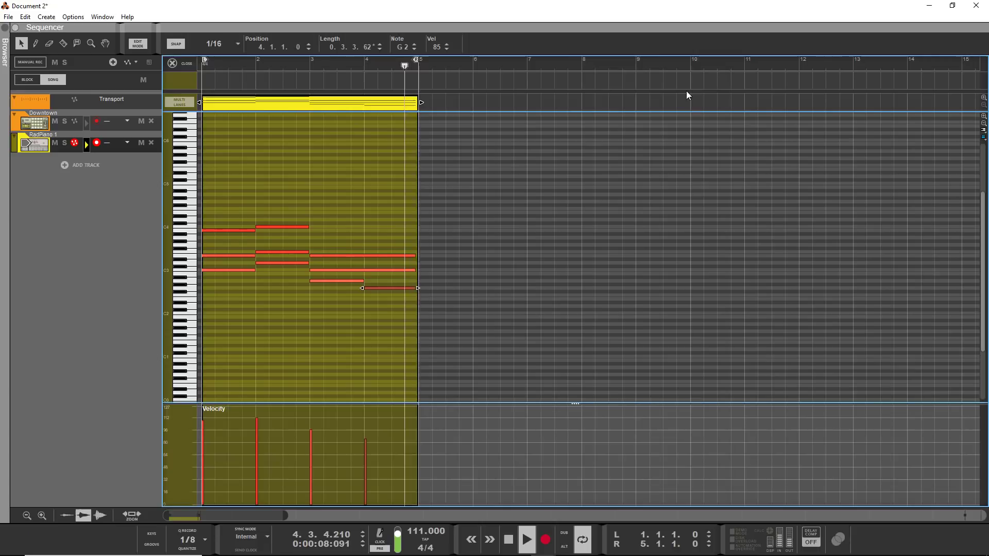
pyautogui.press('space')
pyautogui.click(40, 150)
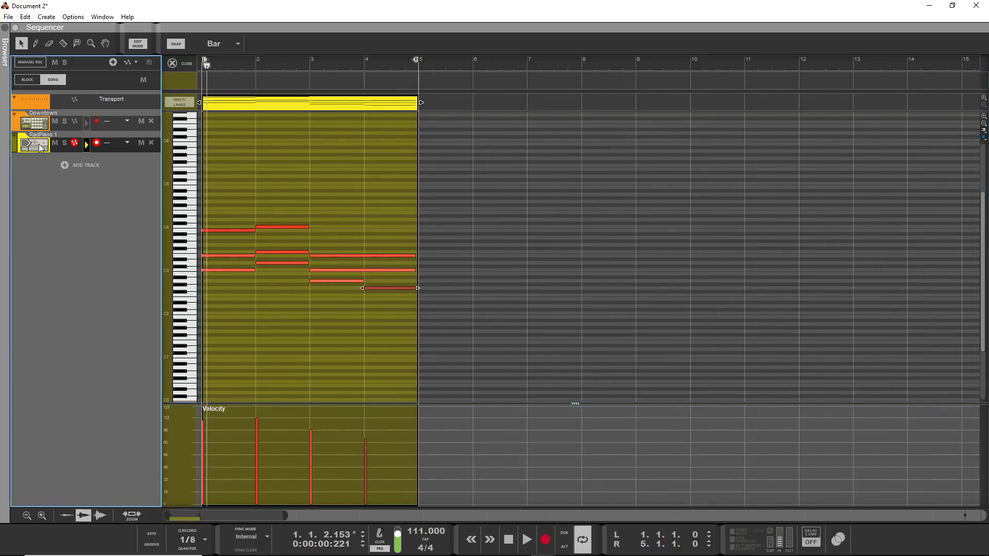
# Load the Early 90s House Piano patch on the Radical Piano and lower its level slightly.
pyautogui.doubleClick(41, 148)
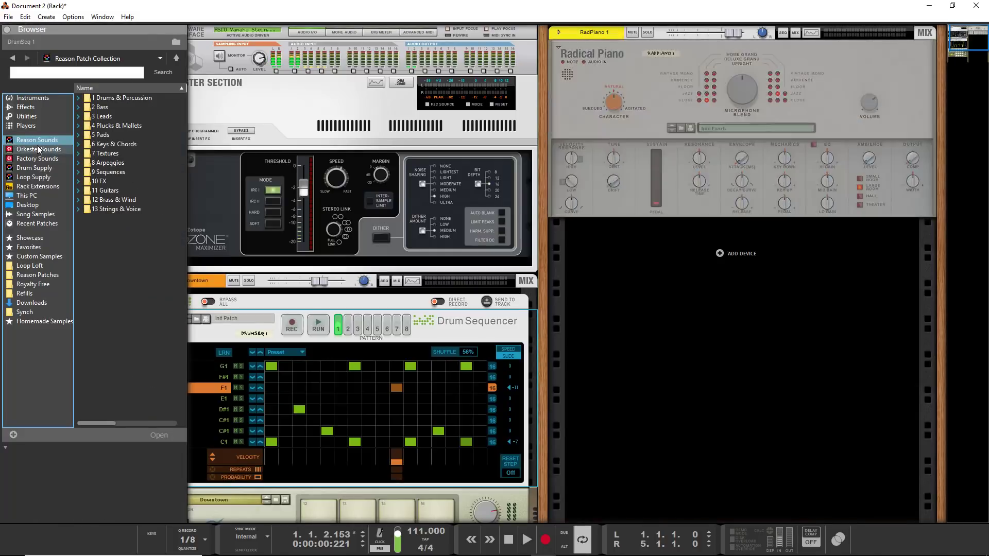
pyautogui.click(682, 128)
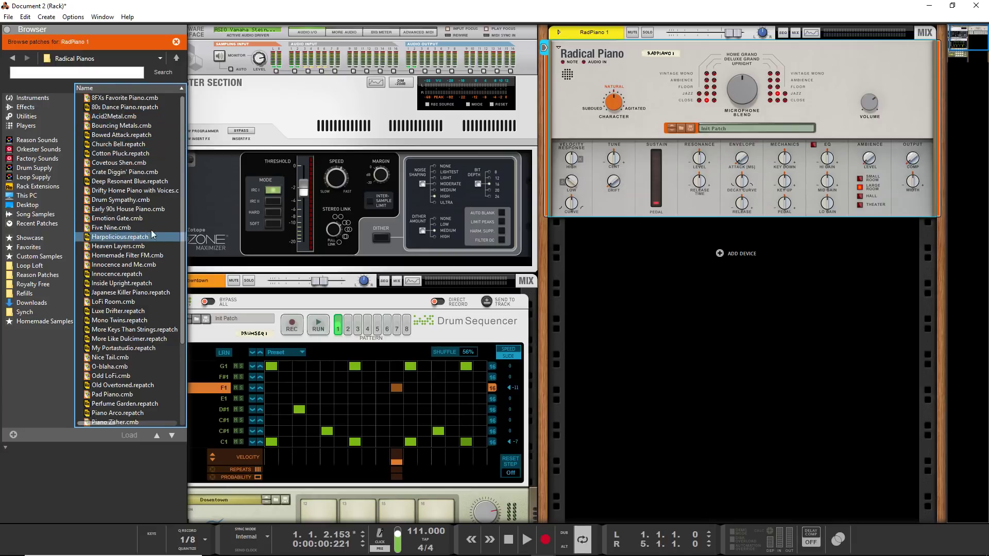
pyautogui.moveTo(135, 210); pyautogui.dragTo(720, 97)
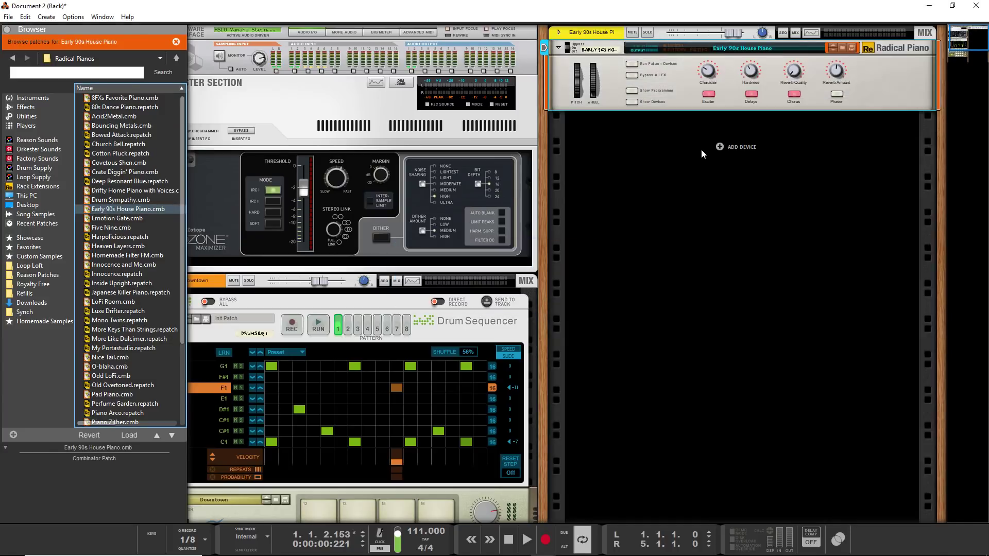
pyautogui.press('space')
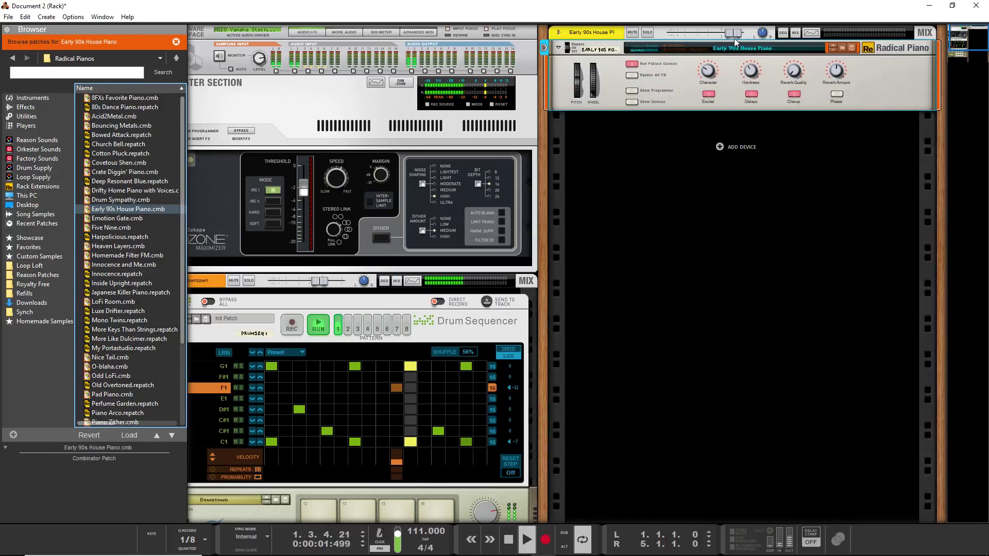
pyautogui.moveTo(733, 33); pyautogui.dragTo(725, 33)
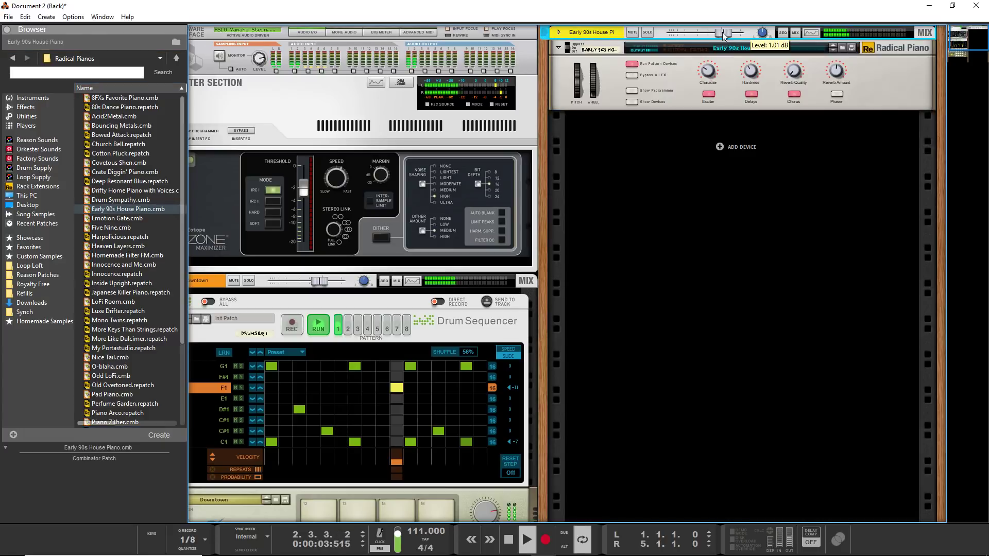
# Swap in the Odd LoFi patch and raise the piano level to 3.36 dB.
pyautogui.moveTo(110, 375); pyautogui.dragTo(550, 172)
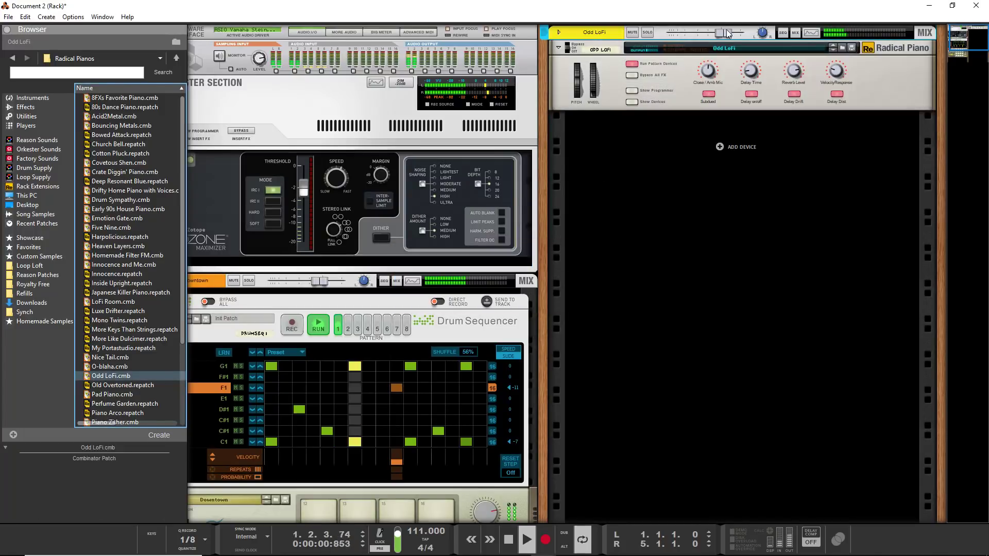
pyautogui.moveTo(724, 33); pyautogui.dragTo(734, 35)
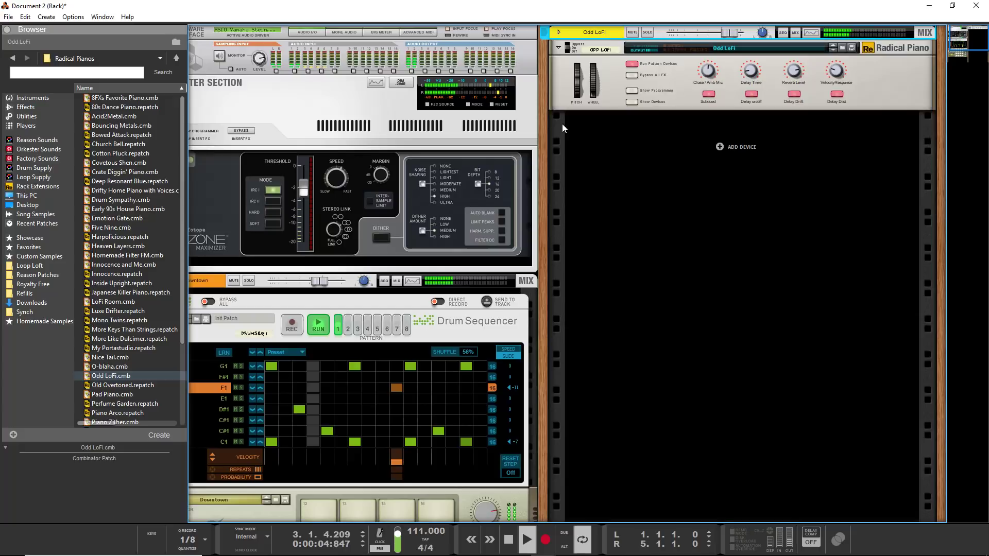
pyautogui.press('F7')
# Stop playback and browse the Bass patch folder in Reason Sounds.
pyautogui.hotkey('ctrl', 'e')
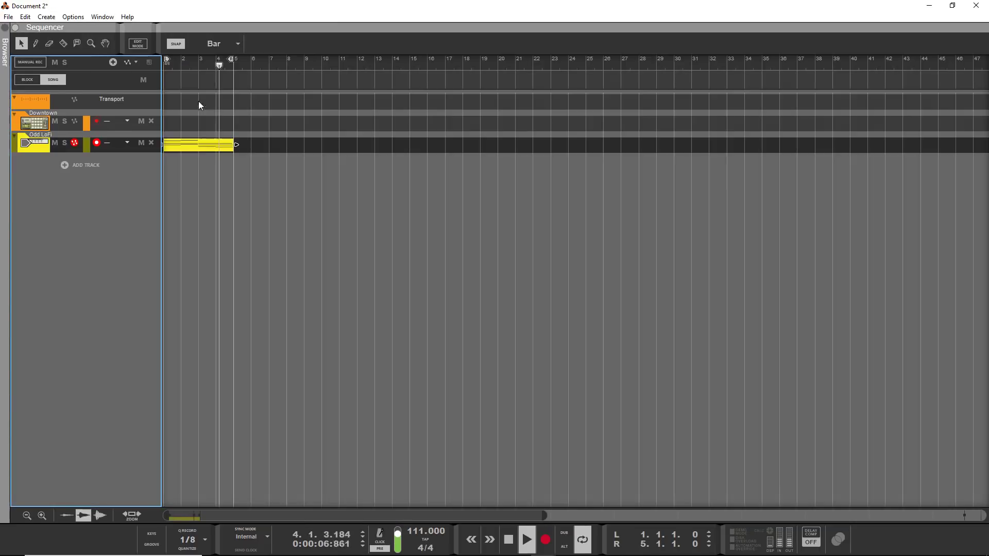
pyautogui.press('space')
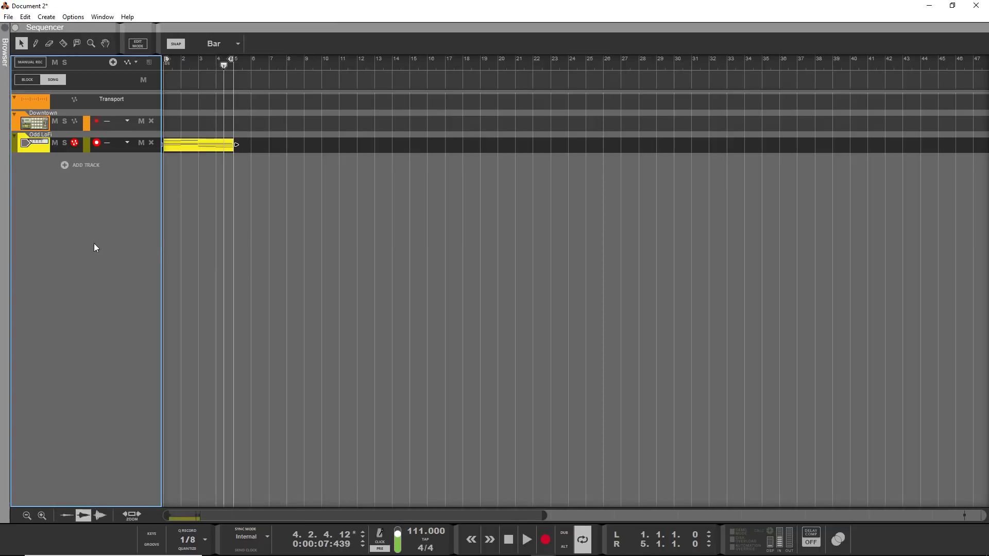
pyautogui.click(63, 168)
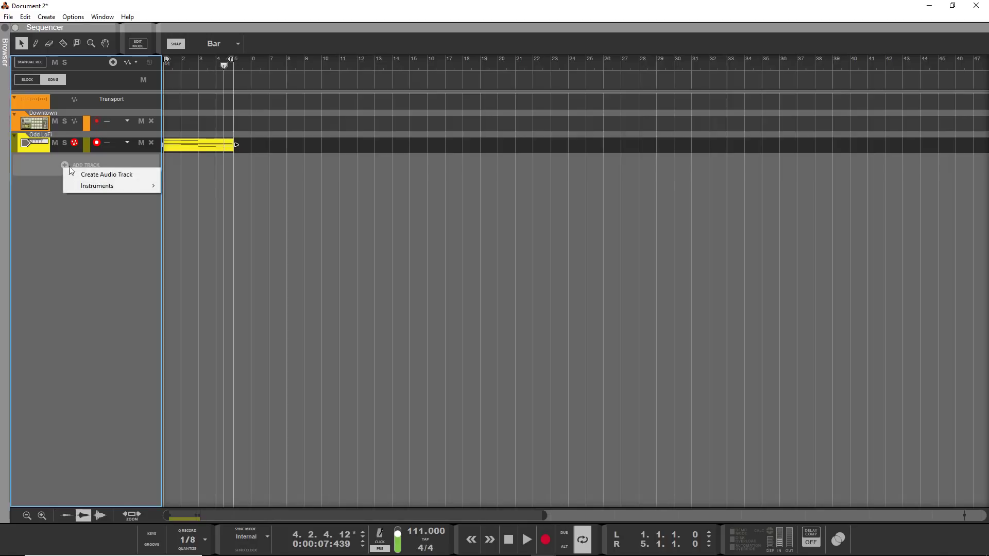
pyautogui.moveTo(125, 185)
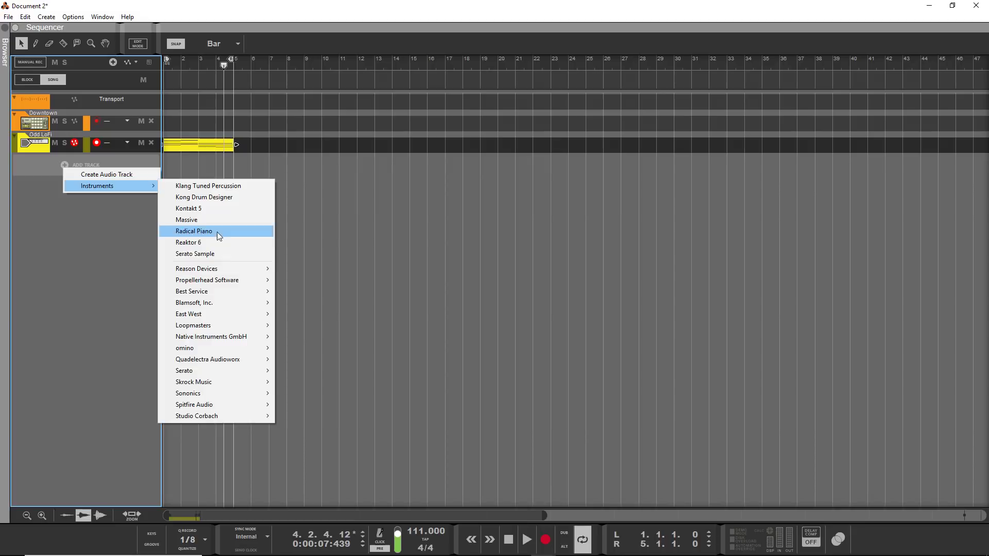
pyautogui.moveTo(231, 269)
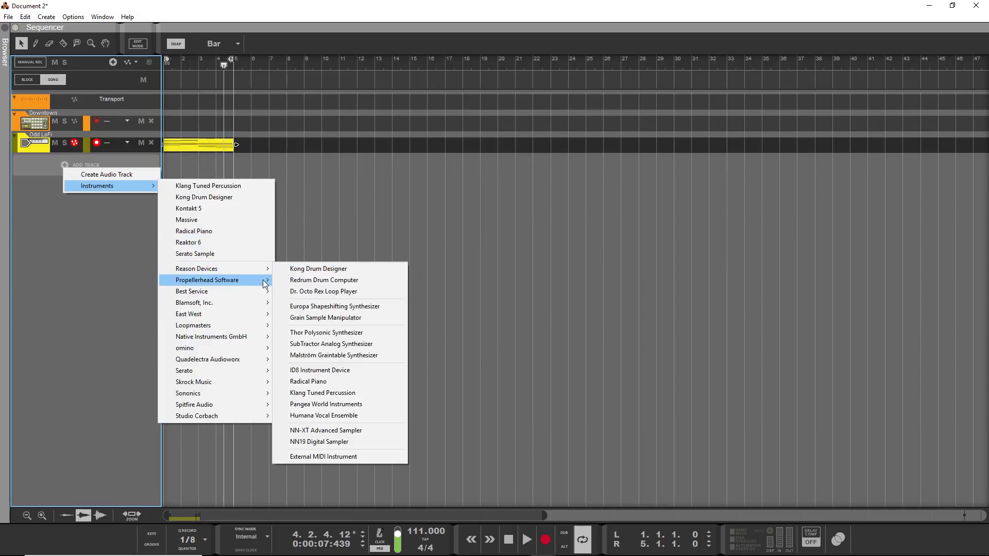
pyautogui.click(5, 36)
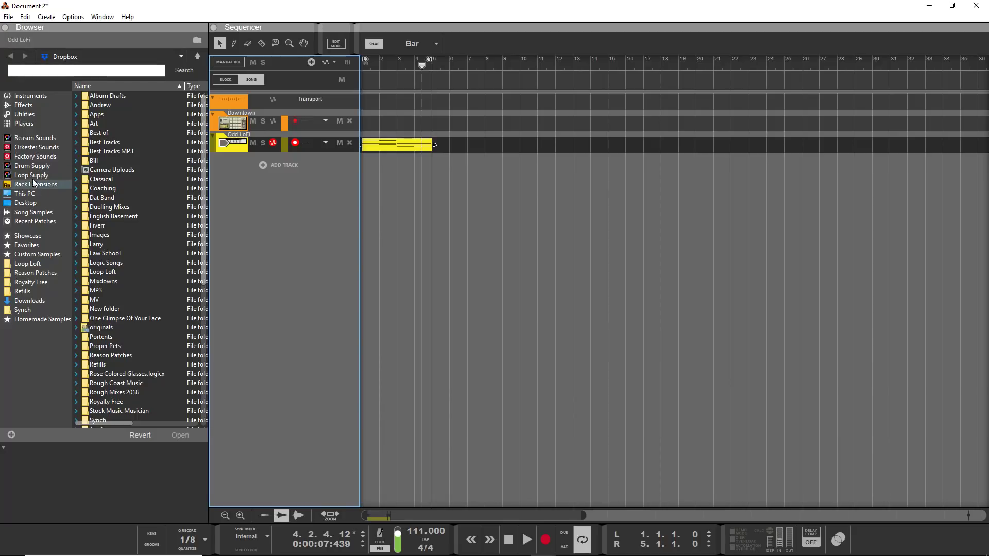
pyautogui.click(33, 137)
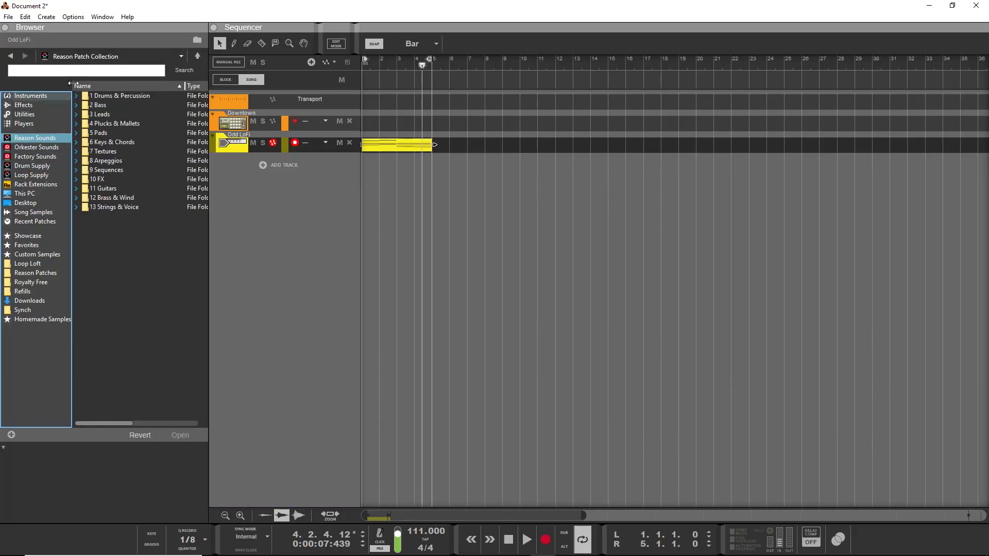
pyautogui.write('8')
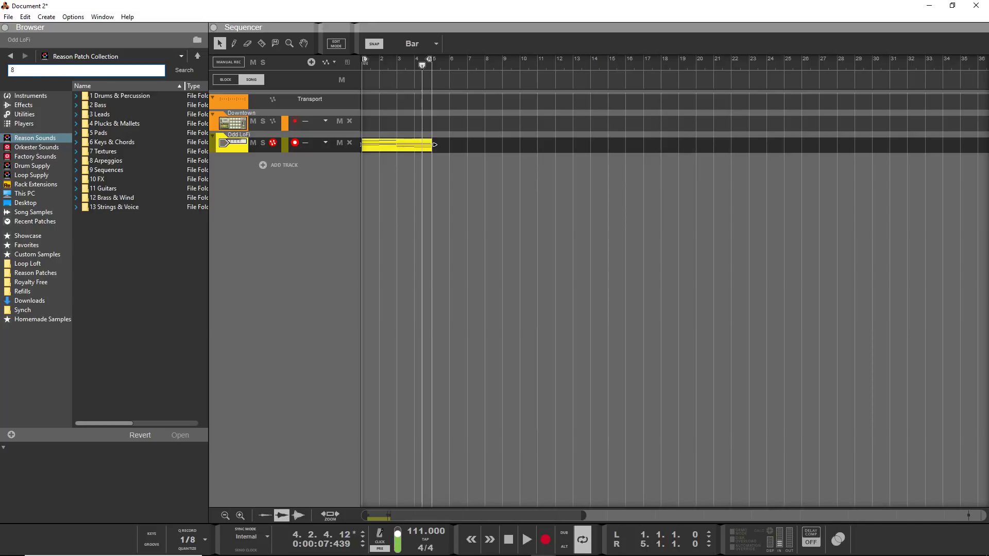
pyautogui.click(104, 106)
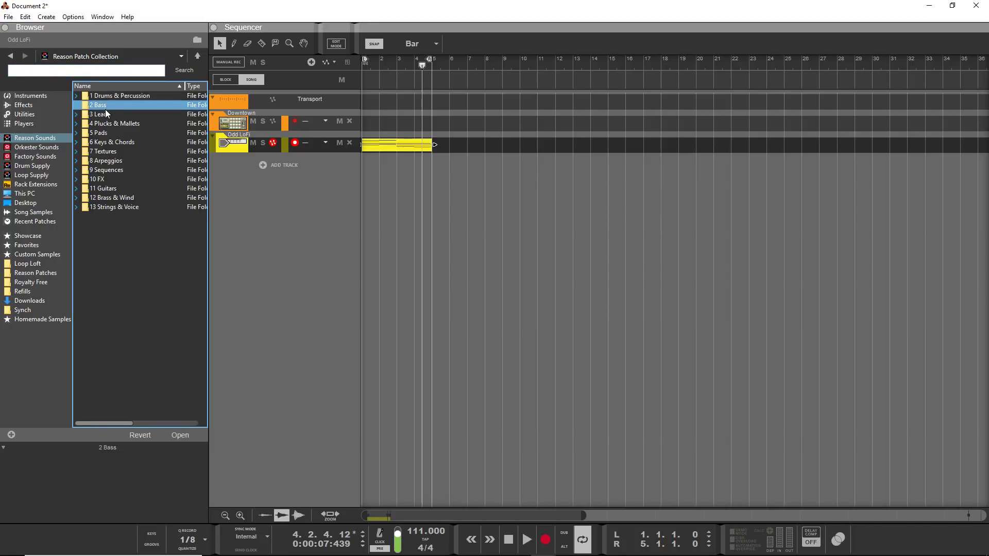
# Add a Massive instrument track, Massive 1, and select it.
pyautogui.click(262, 167)
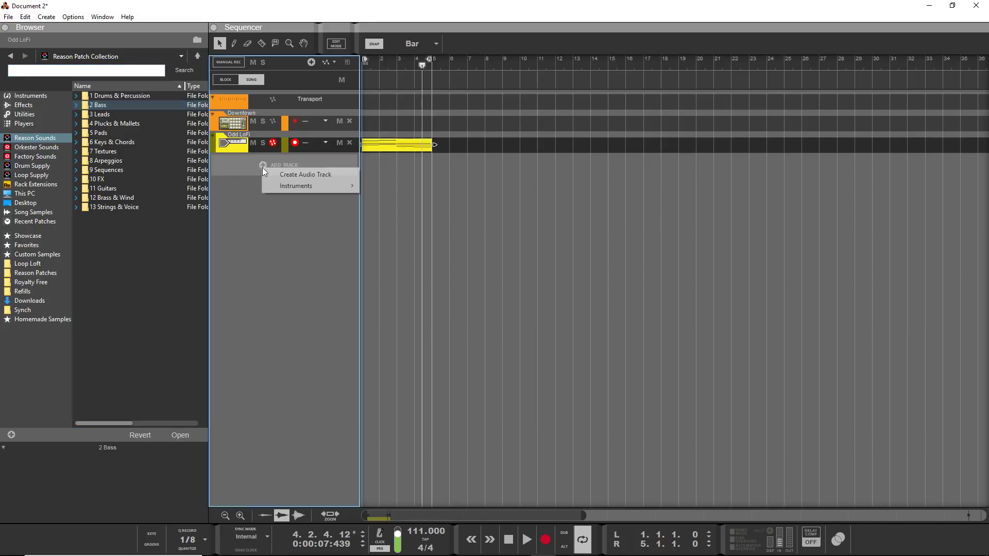
pyautogui.moveTo(314, 188)
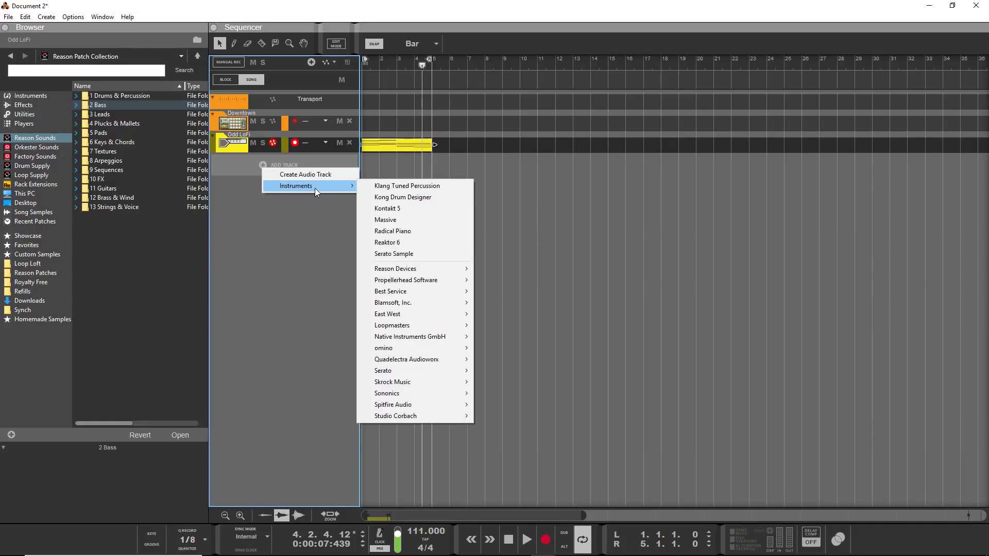
pyautogui.click(395, 209)
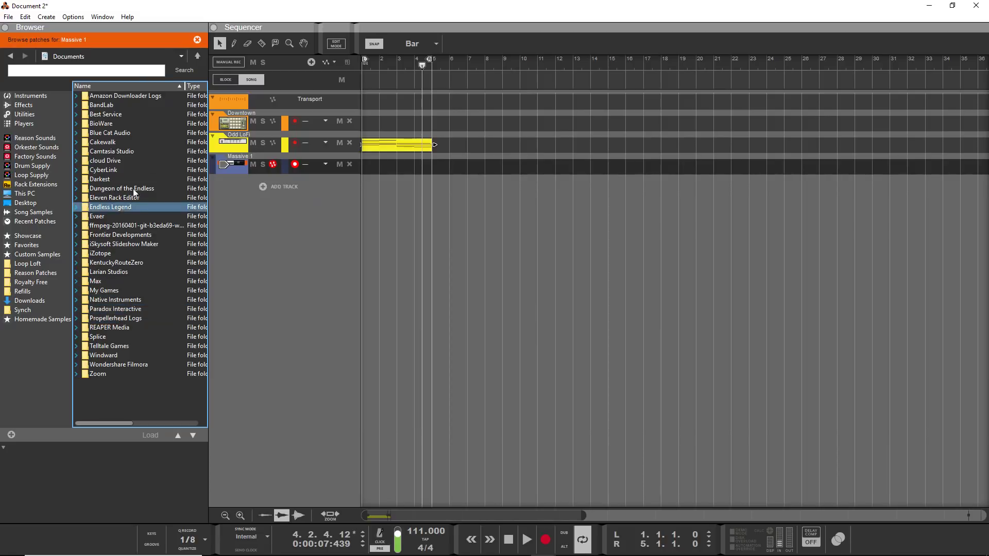
pyautogui.click(236, 164)
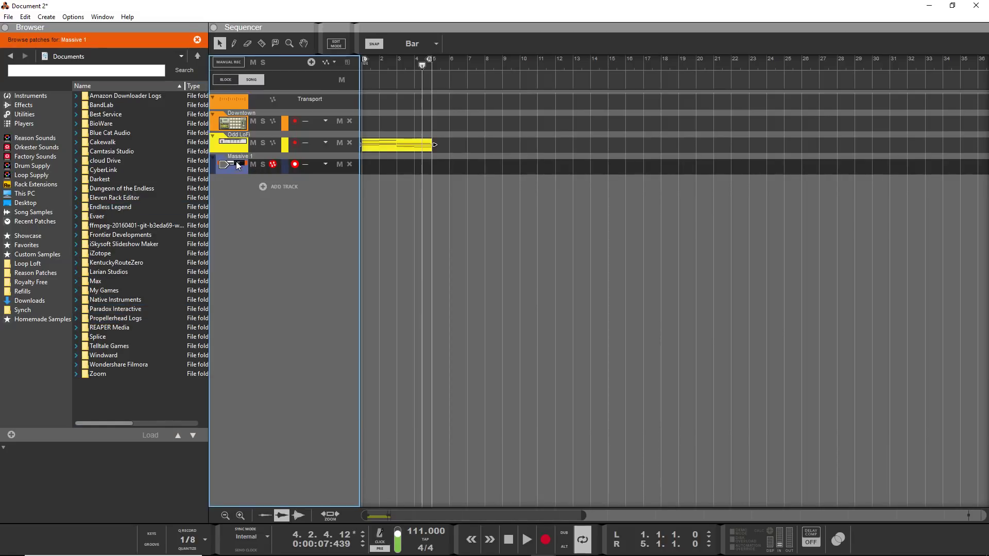
# Open Massive's preset browser filtered to Urban Arsenal 2 bass presets.
pyautogui.doubleClick(236, 162)
pyautogui.click(449, 88)
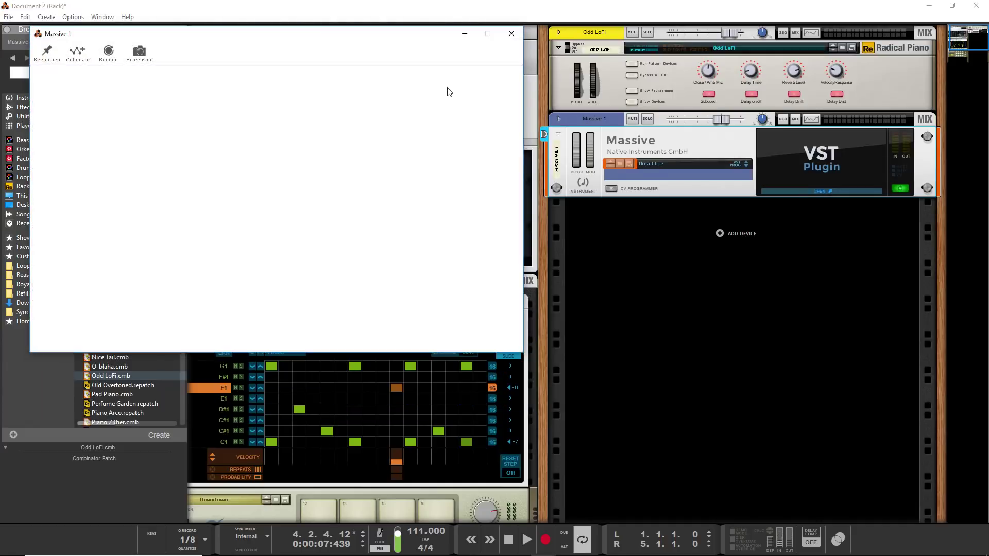
pyautogui.click(56, 238)
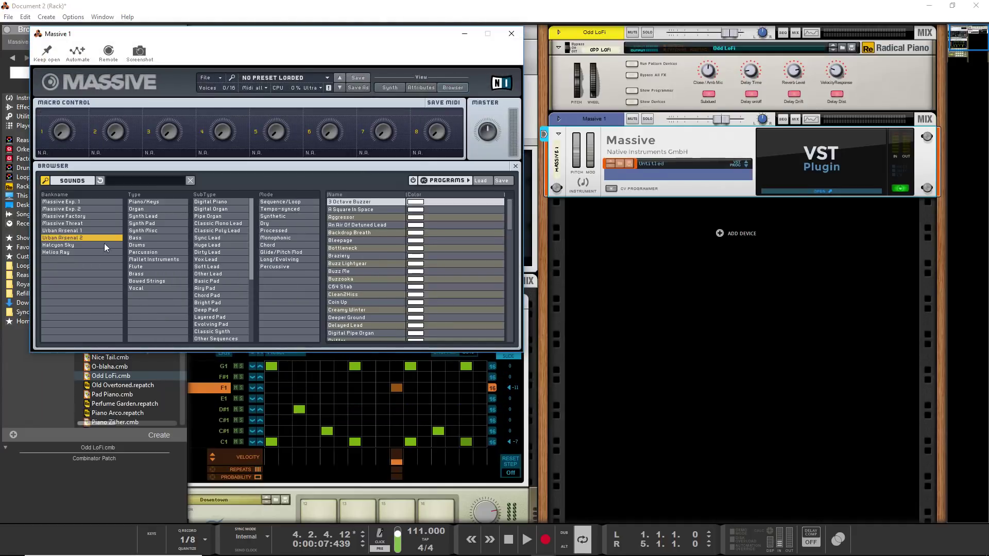
pyautogui.scroll(-2, 376, 289)
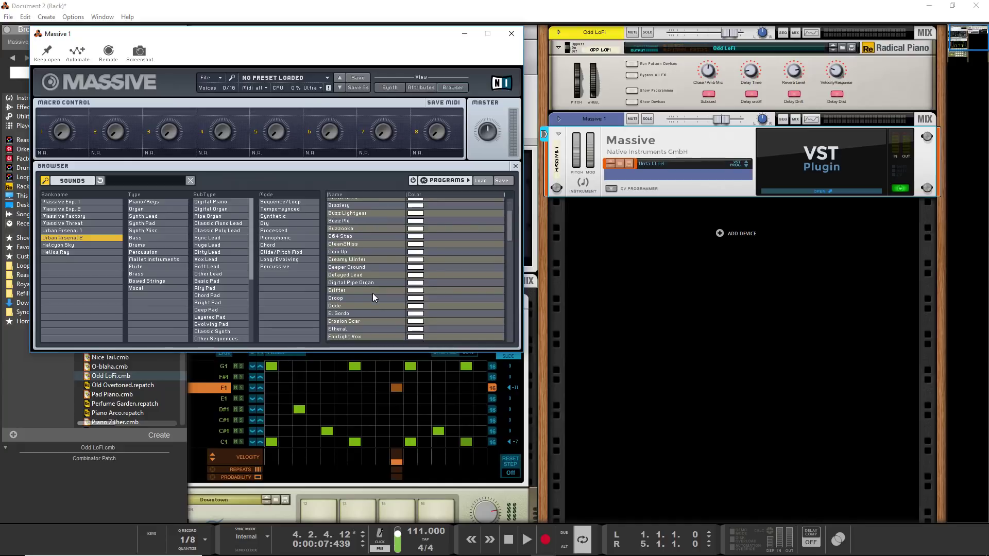
pyautogui.scroll(-2, 356, 258)
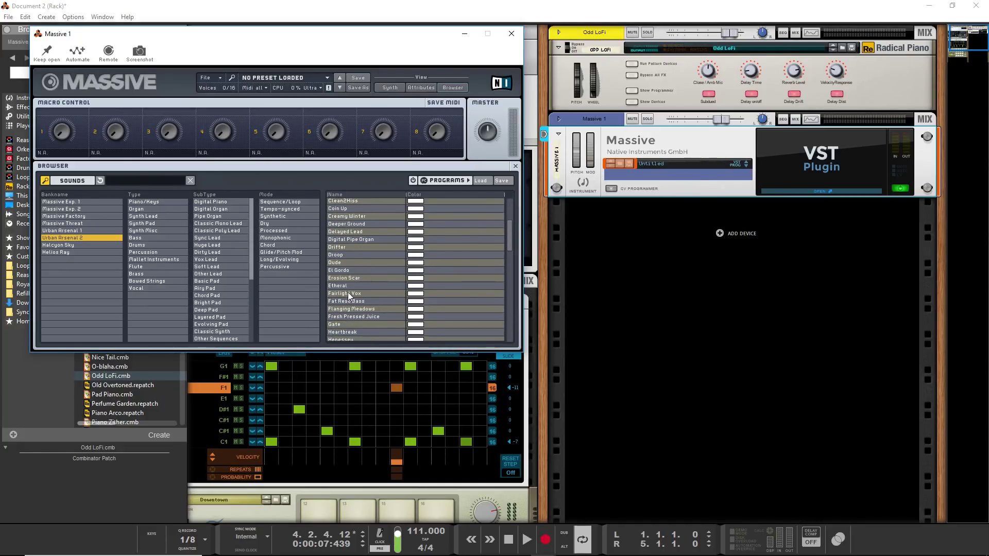
pyautogui.scroll(-6, 363, 315)
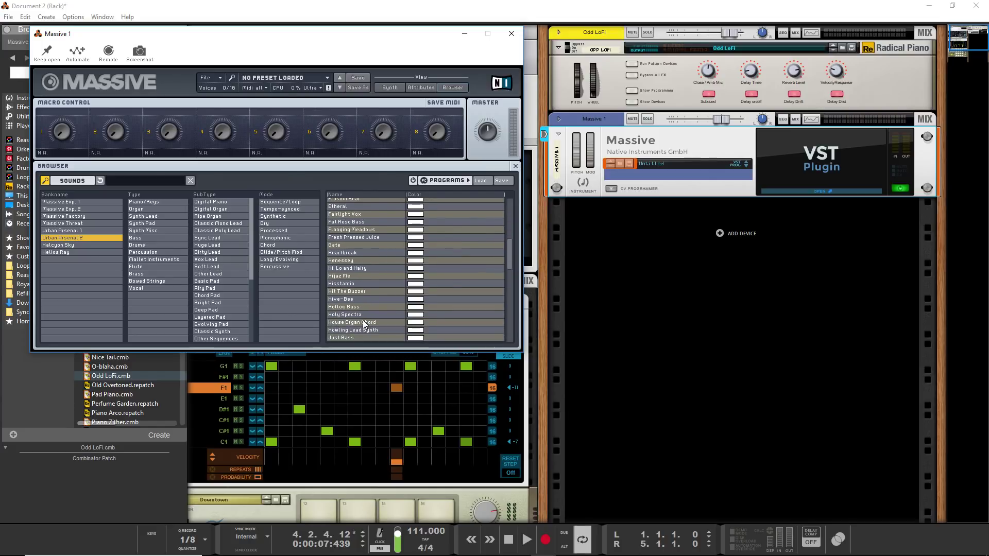
pyautogui.scroll(-5, 363, 320)
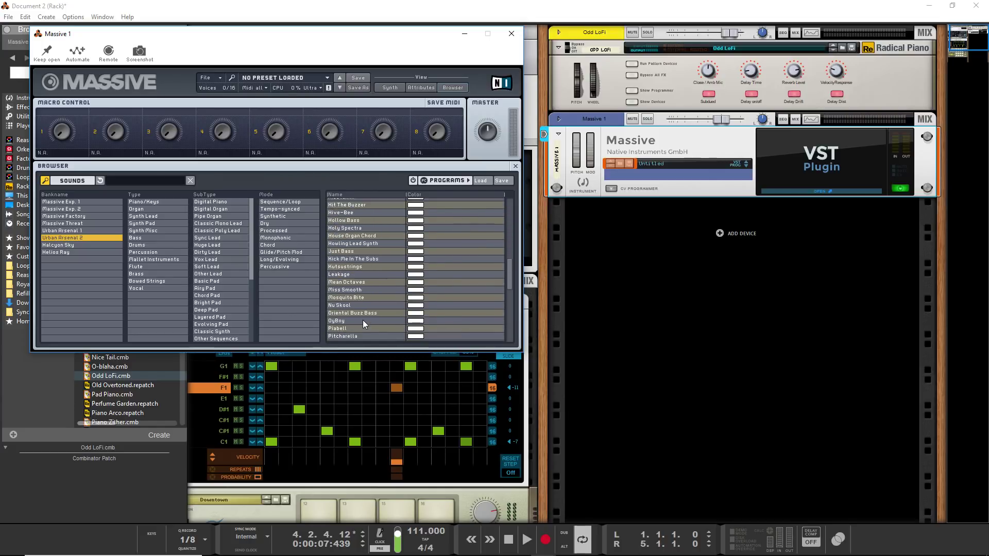
pyautogui.click(135, 237)
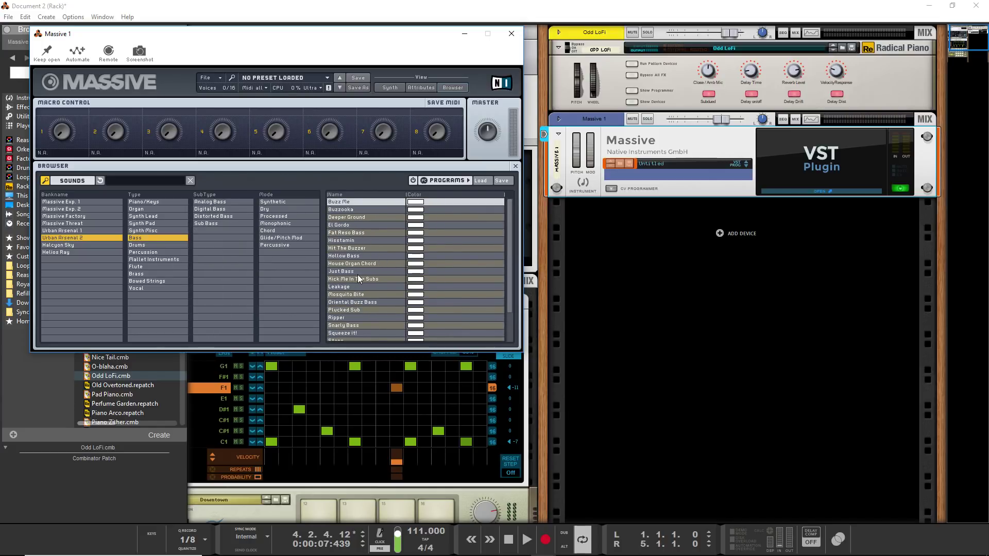
# Load the Just Bass preset, then the Jazz preset from Urban Arsenal 1.
pyautogui.scroll(-2, 356, 271)
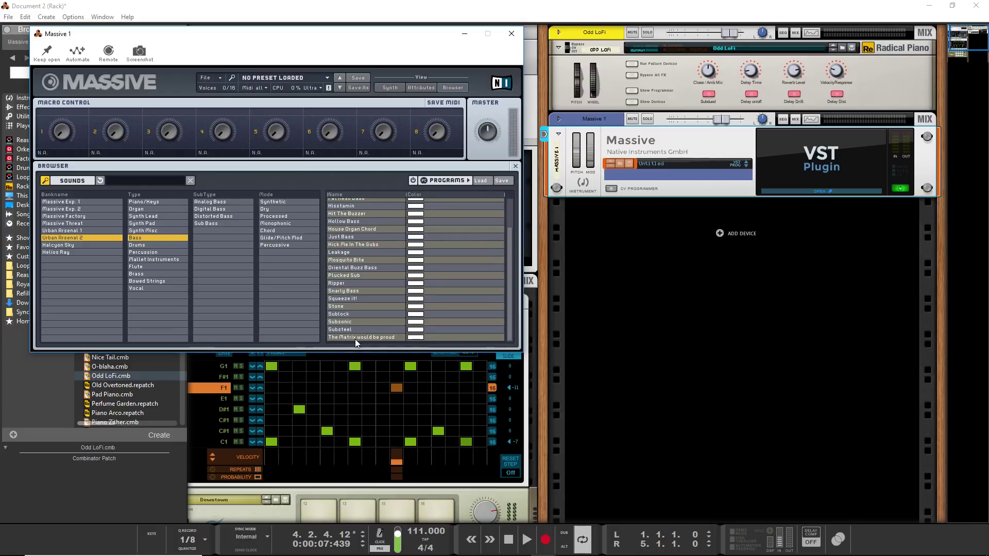
pyautogui.click(343, 237)
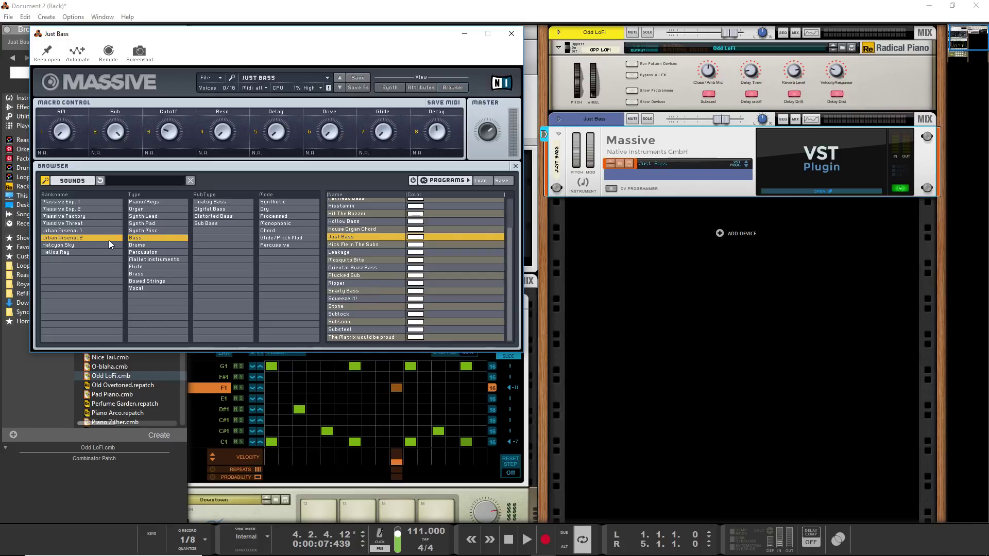
pyautogui.click(57, 231)
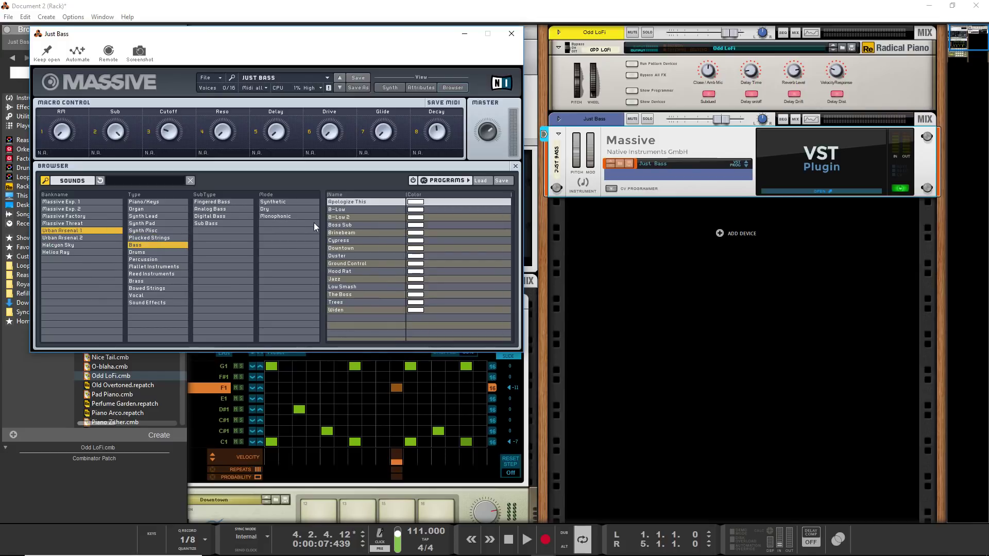
pyautogui.click(343, 279)
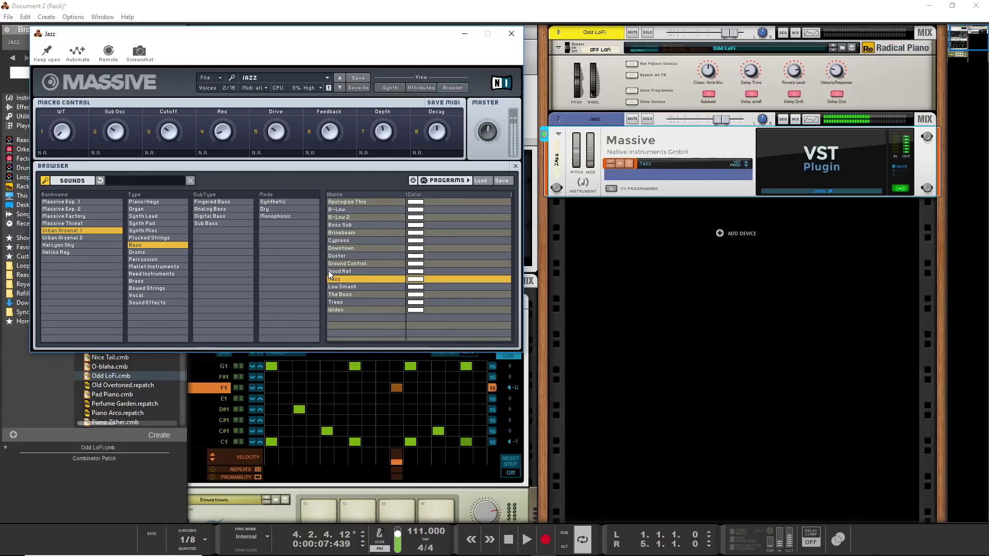
# Draw a four-bar clip on the Jazz lane over bars 1–5 and set Snap to Grid.
pyautogui.press('F7')
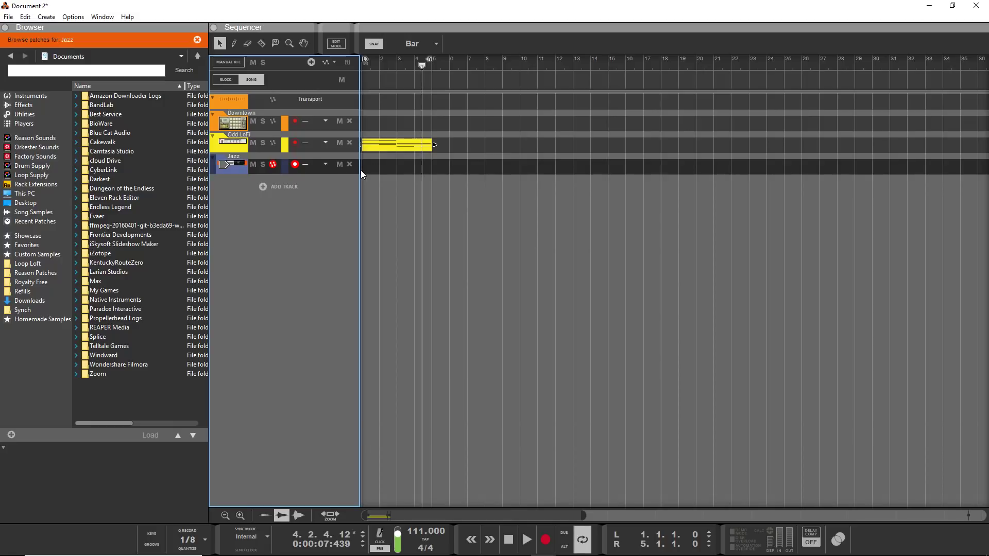
pyautogui.moveTo(363, 166); pyautogui.dragTo(425, 164)
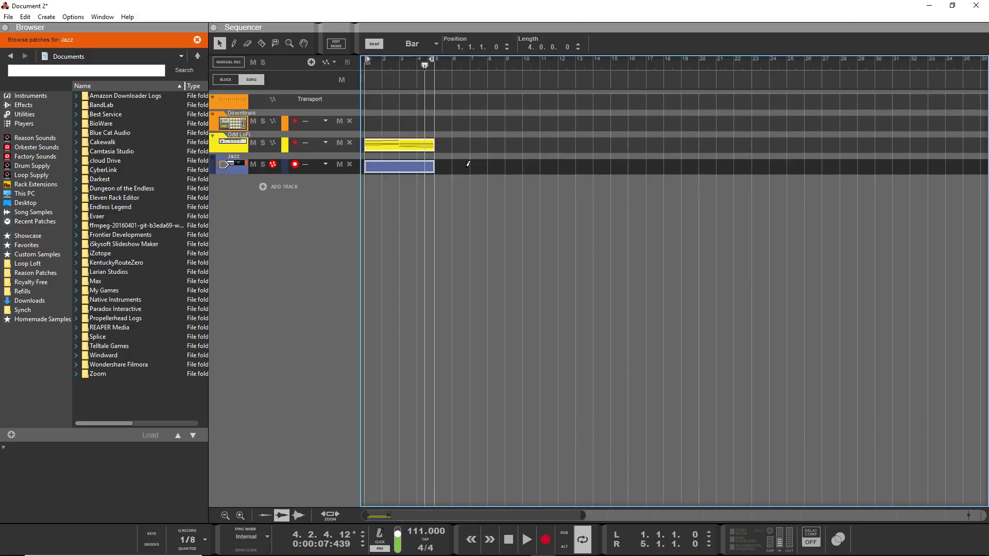
pyautogui.press('alt')
pyautogui.click(435, 44)
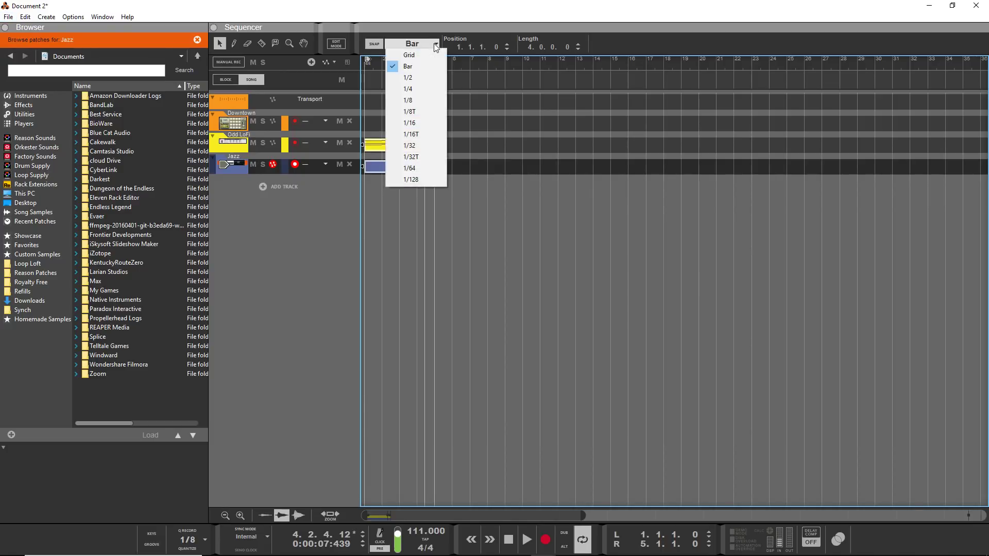
pyautogui.click(410, 55)
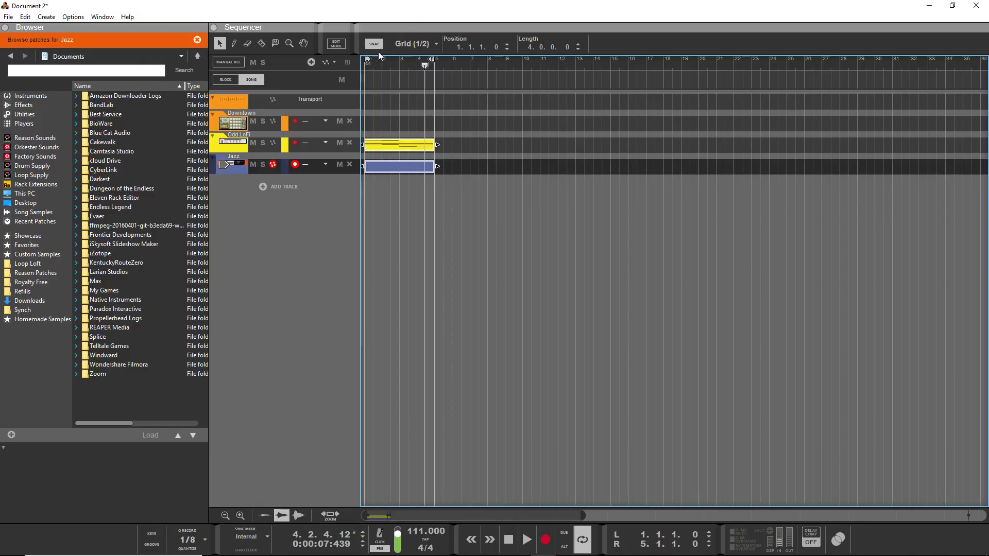
# Select both the Odd LoFi and Jazz clips and collapse the browser.
pyautogui.scroll(2, 399, 164)
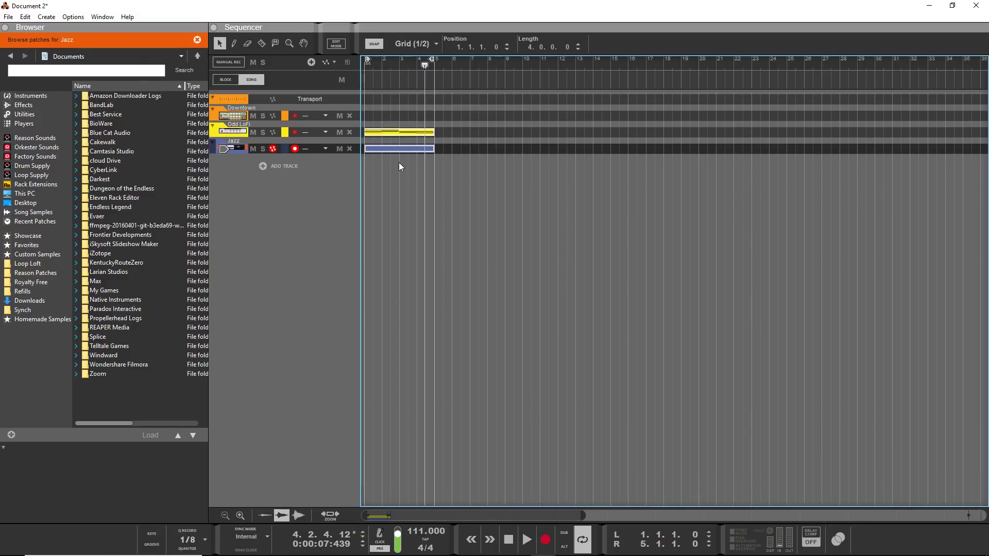
pyautogui.scroll(-2, 399, 164)
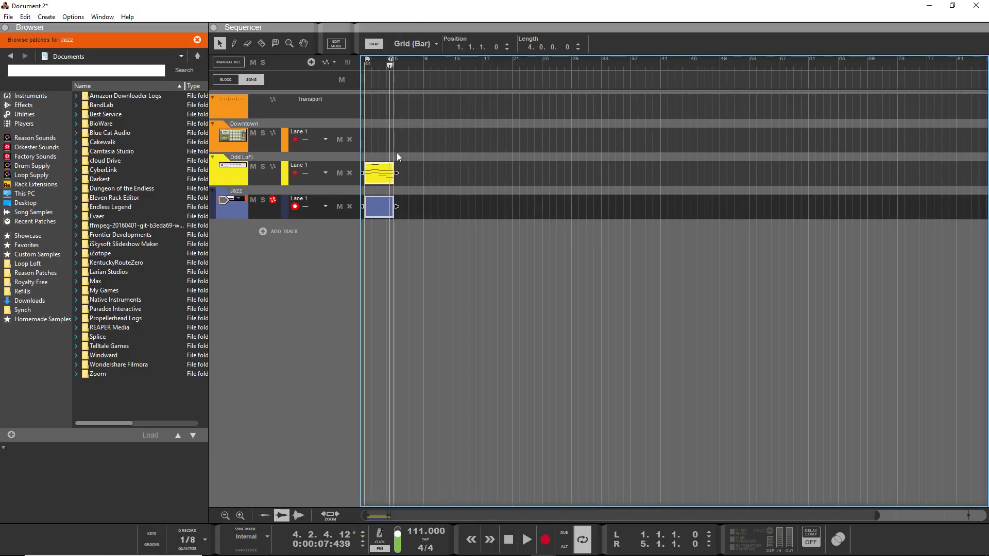
pyautogui.scroll(4, 410, 162)
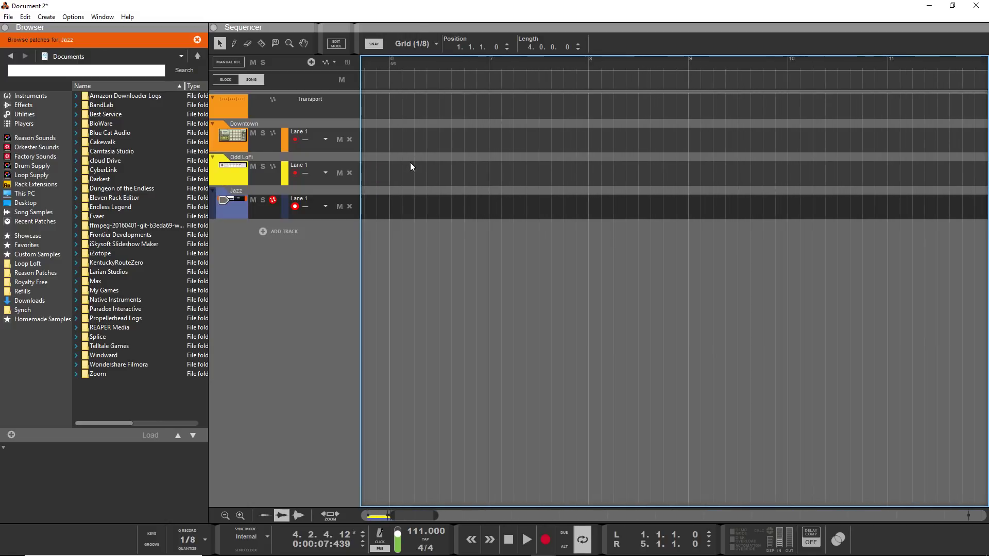
pyautogui.hscroll(-2, 411, 166)
pyautogui.scroll(-1, 412, 112)
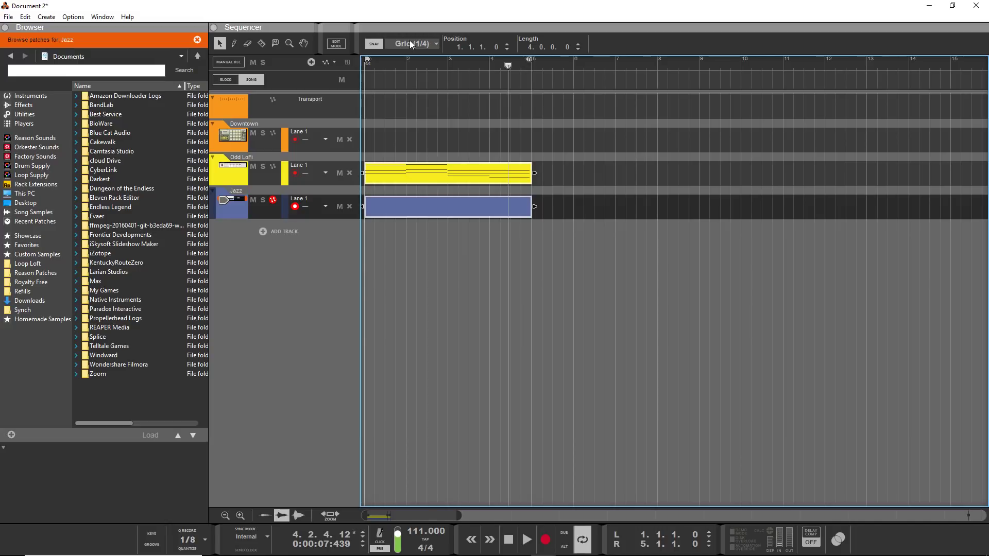
pyautogui.moveTo(592, 179); pyautogui.dragTo(363, 155)
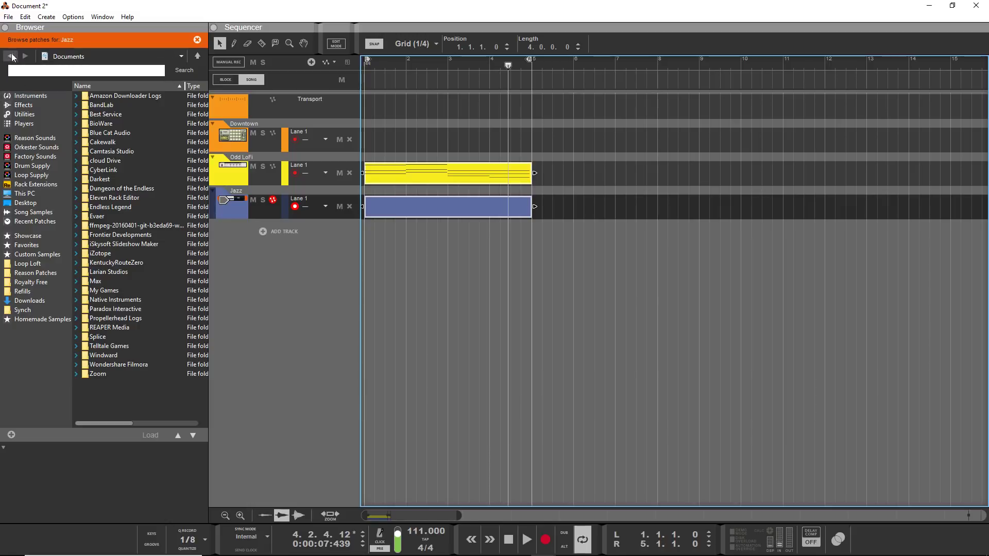
pyautogui.click(3, 28)
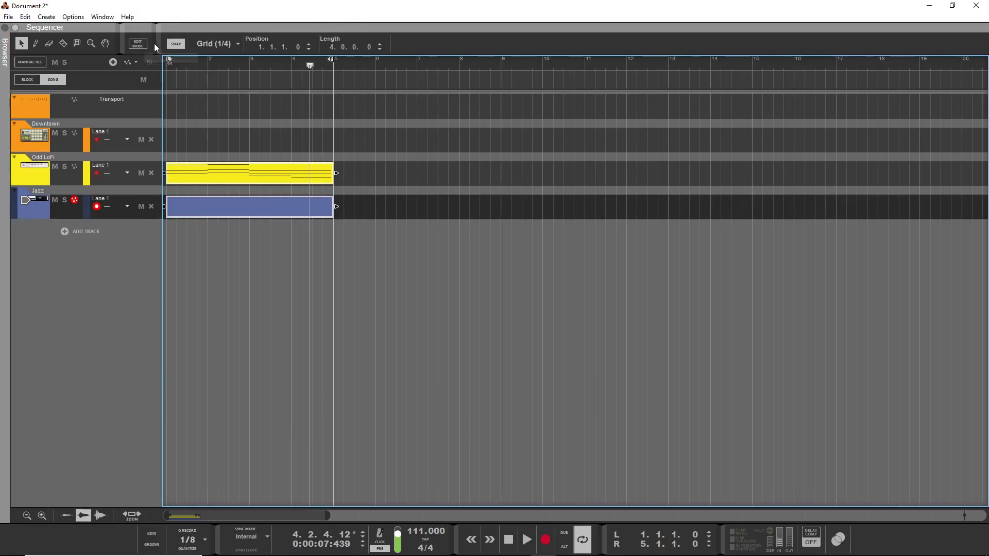
# With Multi Lanes off, pencil a one-beat C2 note at bar 1 on a 1/4 grid.
pyautogui.click(145, 45)
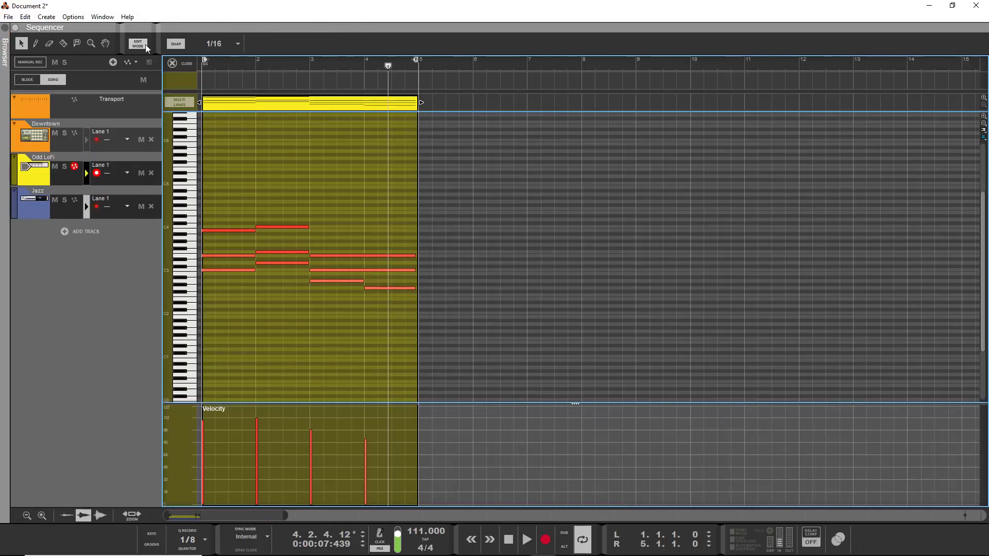
pyautogui.click(184, 103)
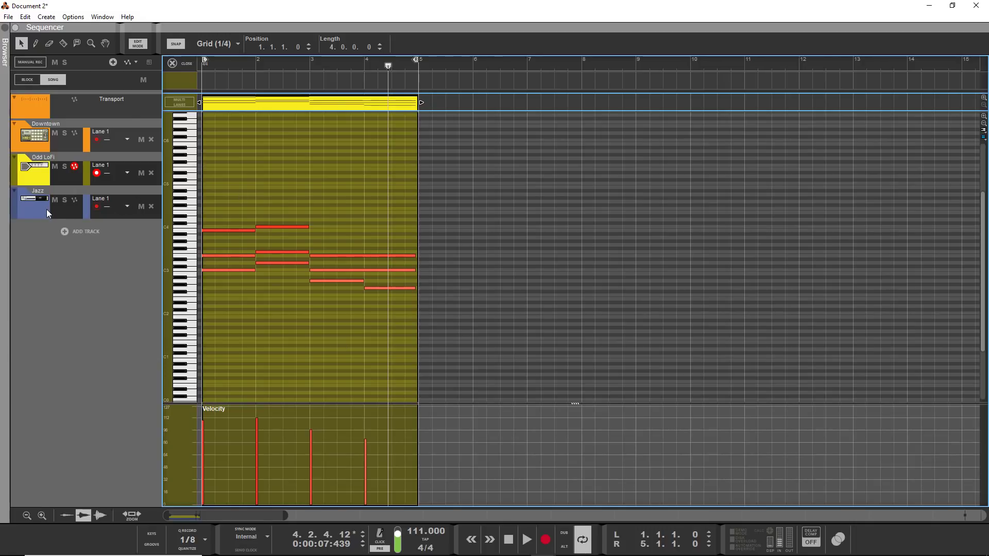
pyautogui.click(87, 206)
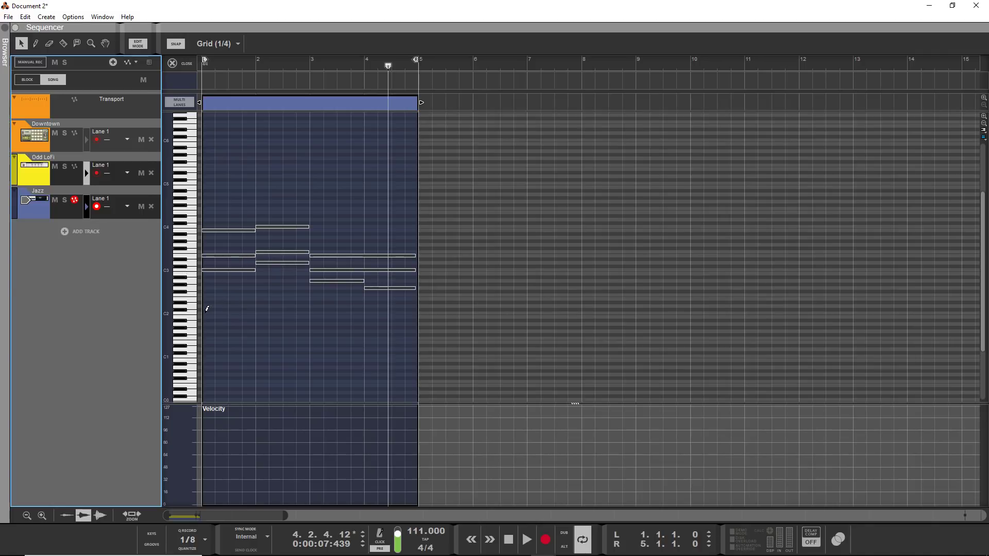
pyautogui.click(206, 311)
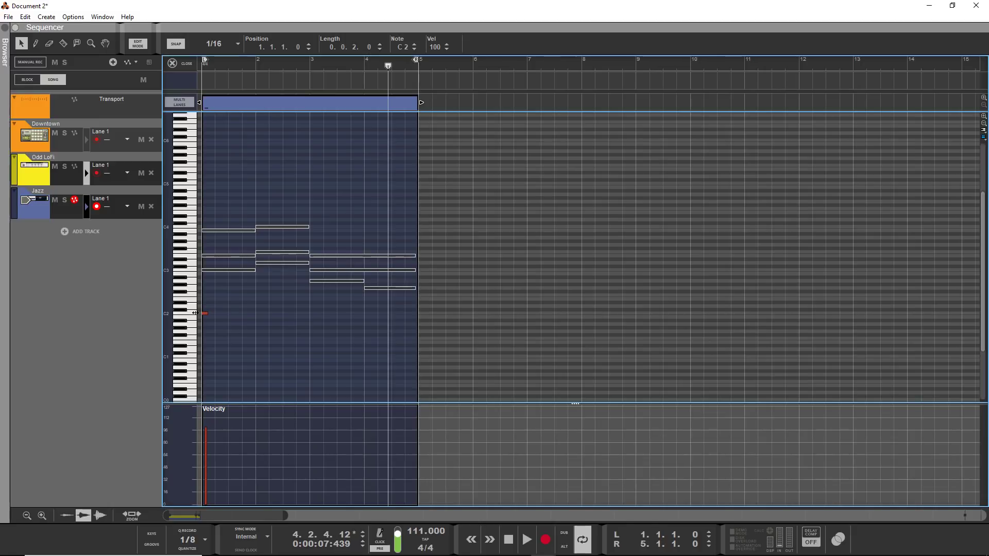
pyautogui.moveTo(195, 313); pyautogui.dragTo(192, 313)
pyautogui.scroll(-2, 268, 311)
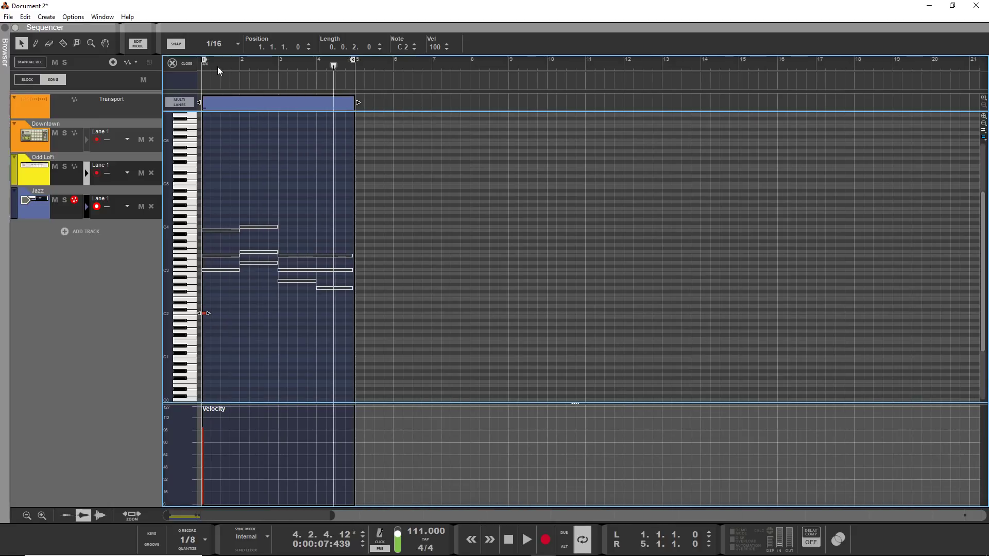
pyautogui.click(214, 43)
pyautogui.click(224, 57)
pyautogui.moveTo(207, 313); pyautogui.dragTo(212, 314)
# Add one-beat D2, A1 and G1 notes at bars 2, 3 and 4.
pyautogui.click(243, 306)
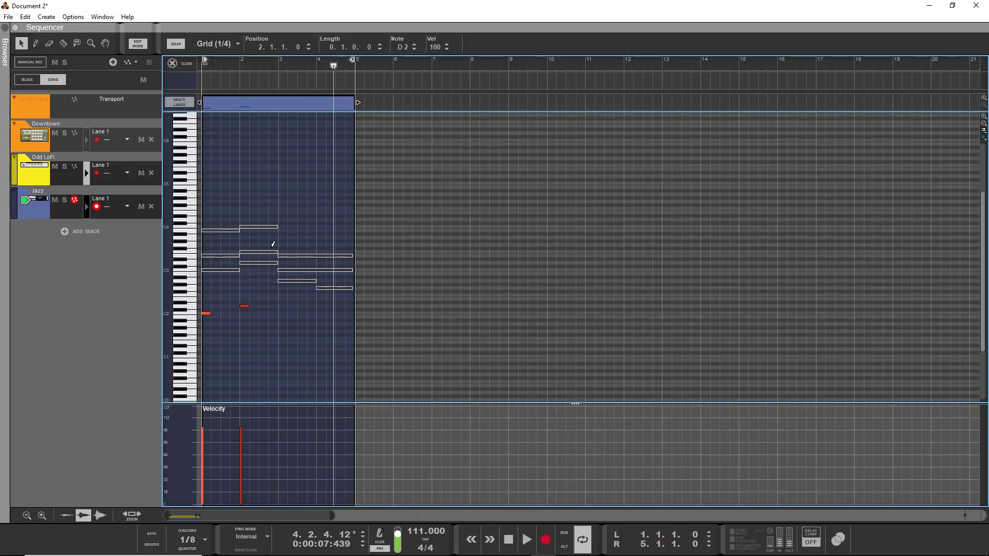
pyautogui.click(283, 322)
pyautogui.click(321, 330)
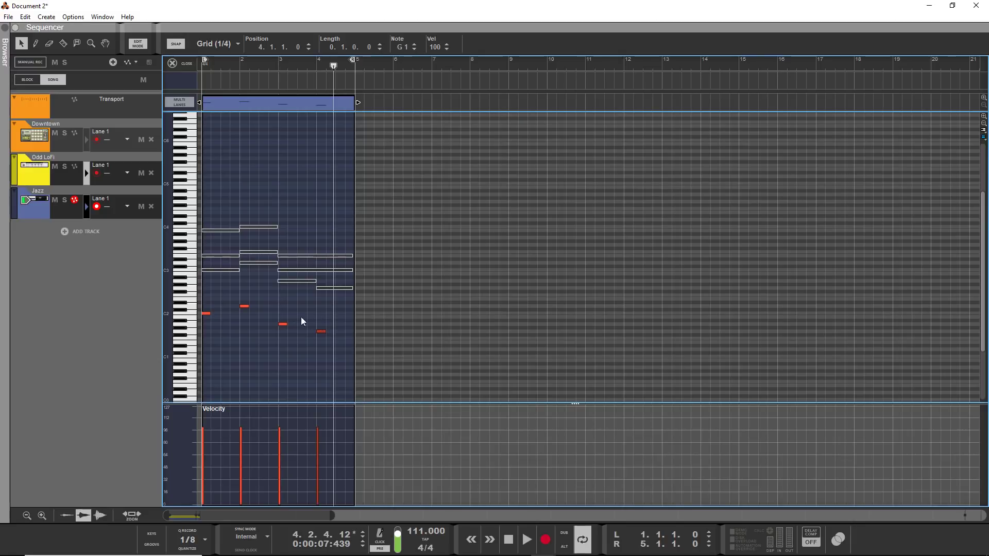
# Duplicate the four bass notes, slot the copies between the originals, and play the bassline back.
pyautogui.moveTo(351, 300); pyautogui.dragTo(199, 338)
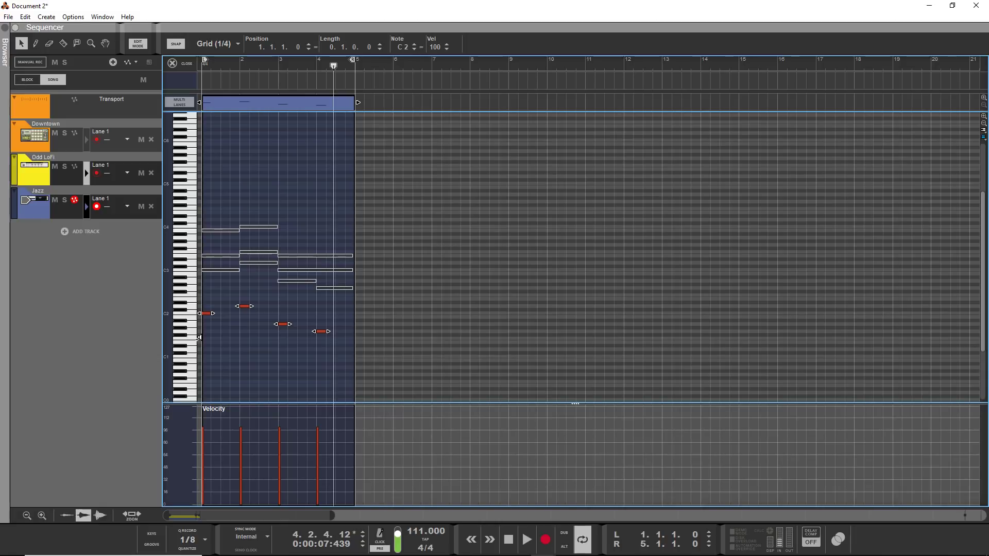
pyautogui.hotkey('ctrl', 'd')
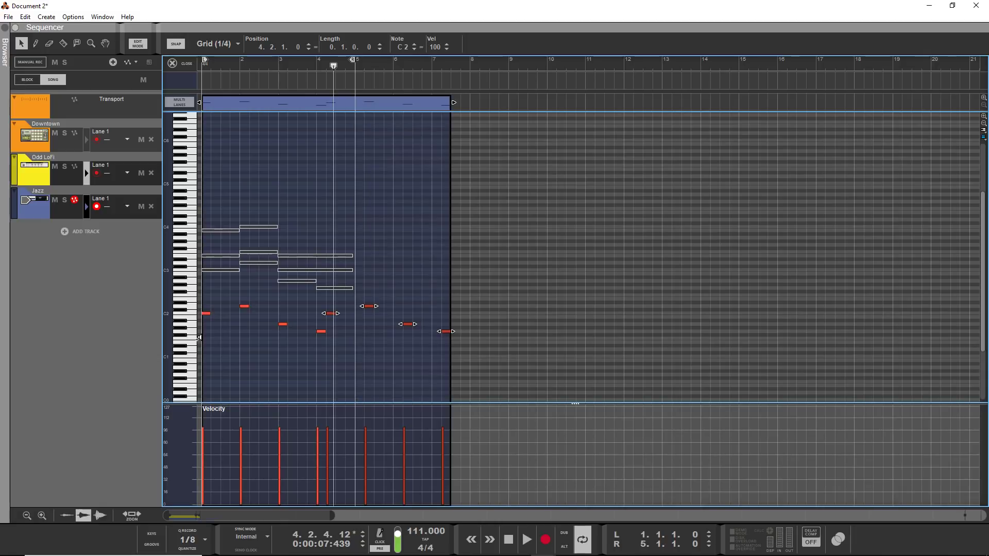
pyautogui.moveTo(323, 316); pyautogui.dragTo(221, 317)
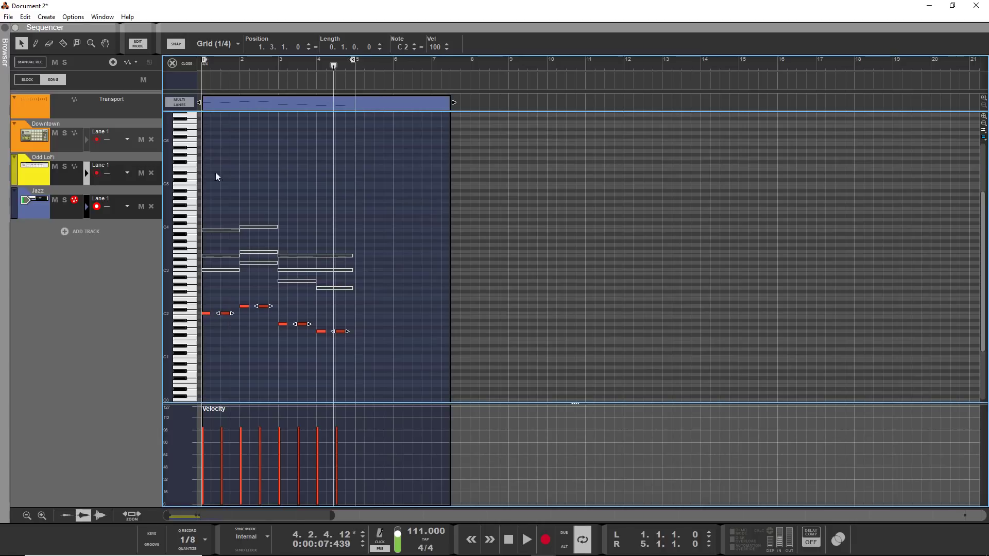
pyautogui.press('space')
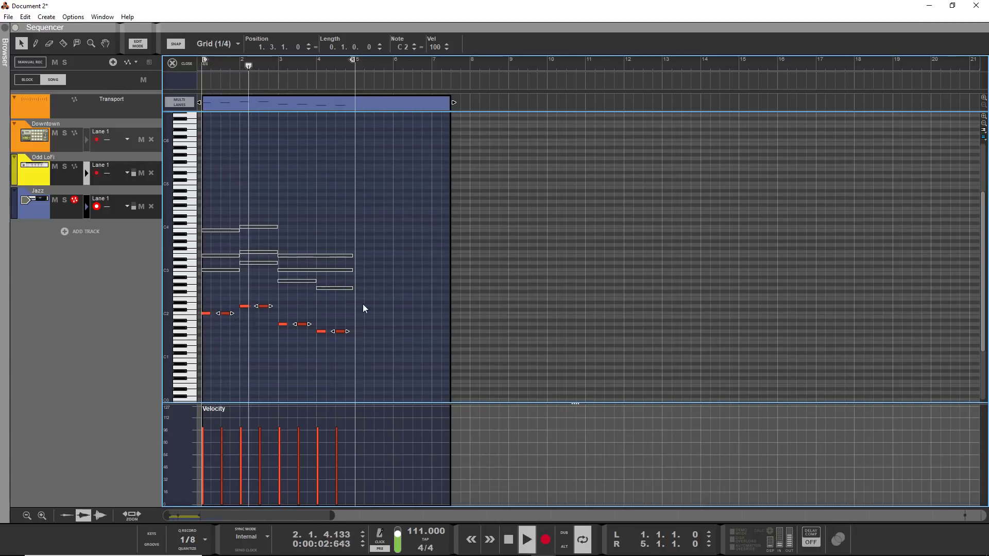
pyautogui.moveTo(372, 305); pyautogui.dragTo(203, 317)
pyautogui.press('space')
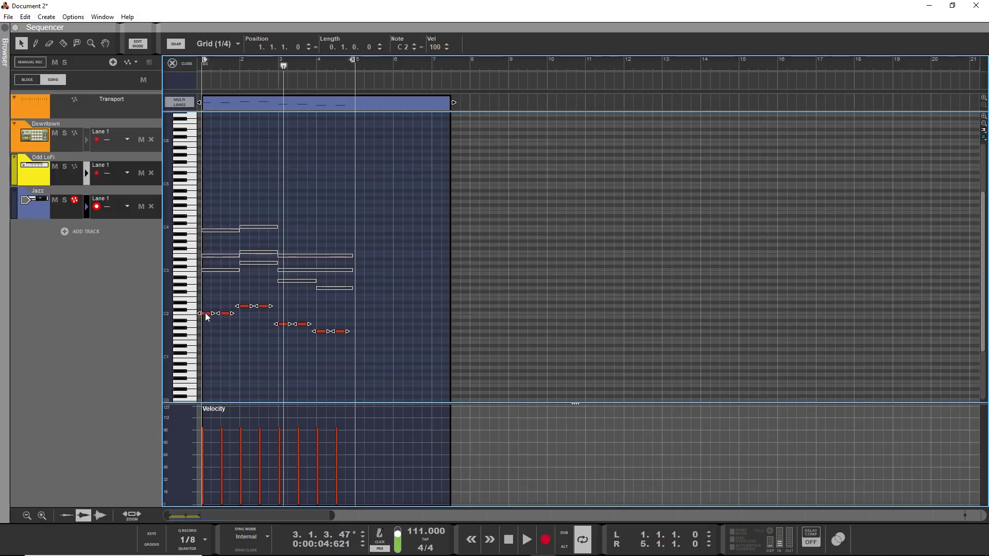
pyautogui.moveTo(210, 316); pyautogui.dragTo(217, 317)
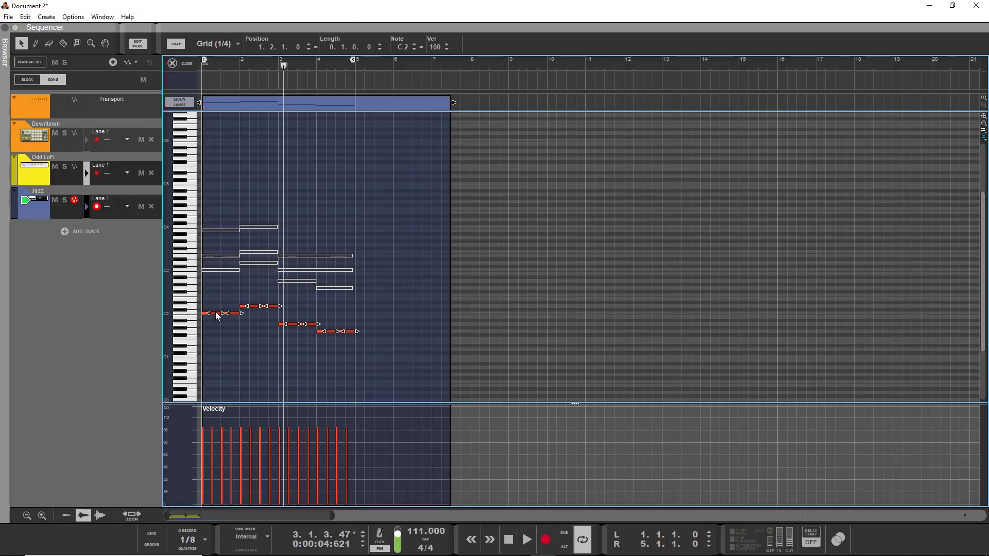
pyautogui.click(212, 67)
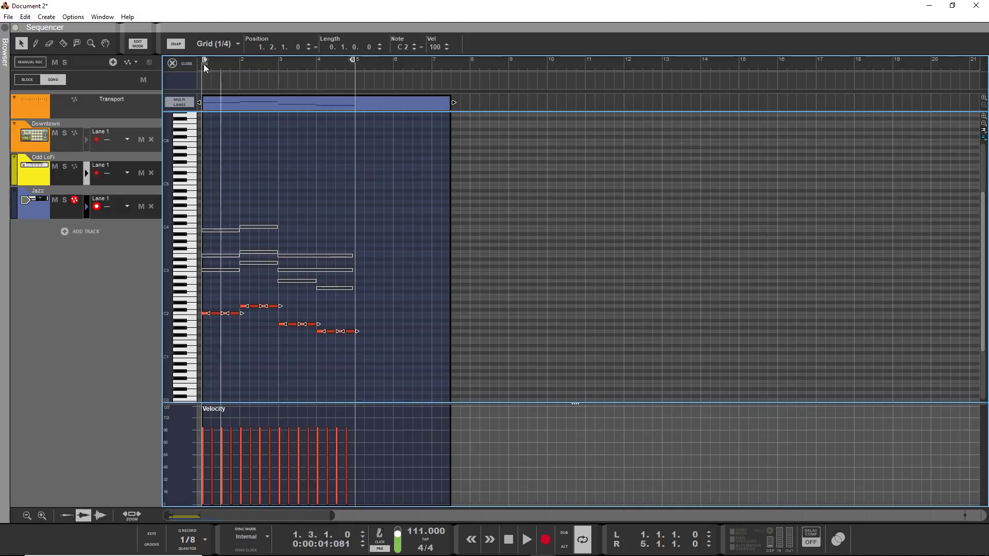
pyautogui.press('space')
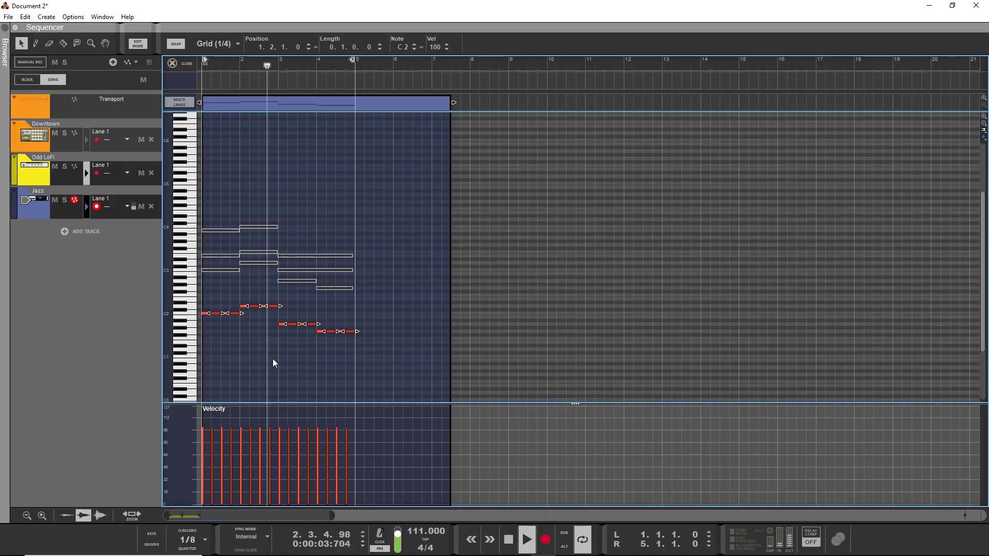
# Delete four short notes from the melody and select its last two notes.
pyautogui.click(272, 346)
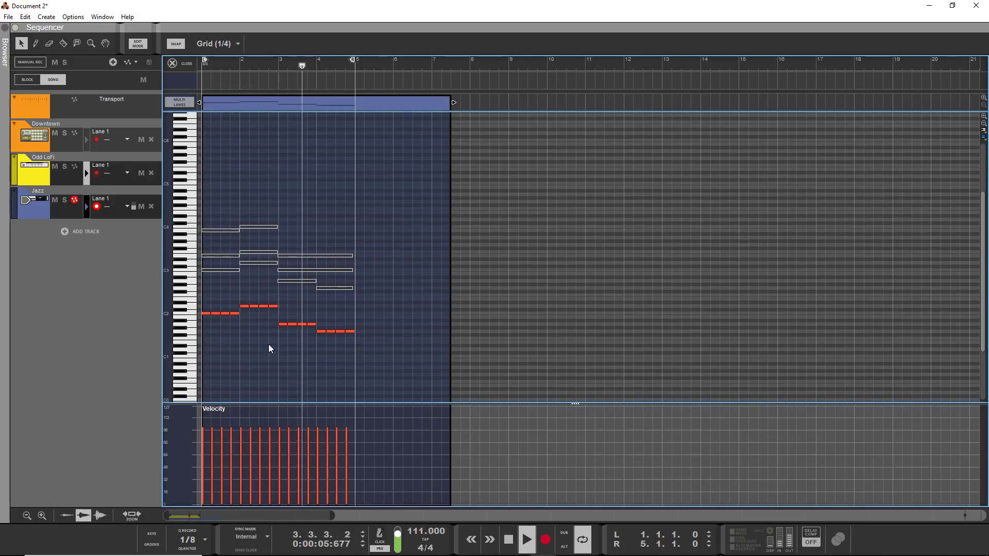
pyautogui.click(334, 332)
pyautogui.press('Delete')
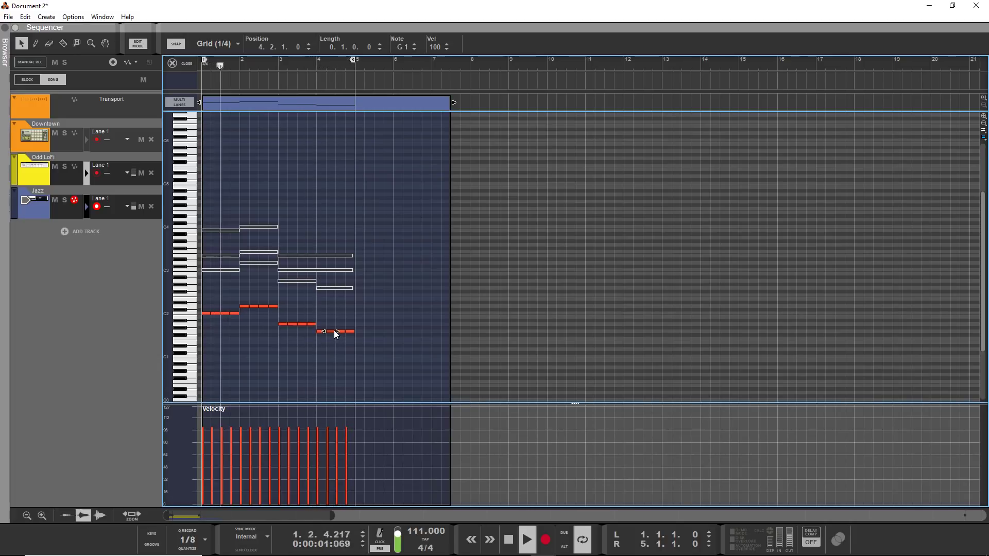
pyautogui.click(292, 324)
pyautogui.press('Delete')
pyautogui.click(252, 306)
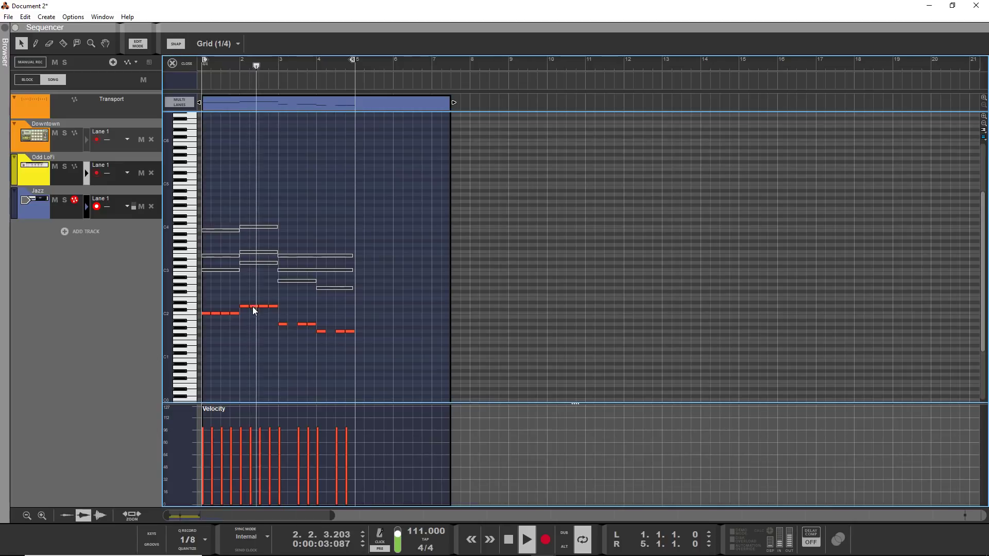
pyautogui.press('Delete')
pyautogui.click(217, 313)
pyautogui.press('Delete')
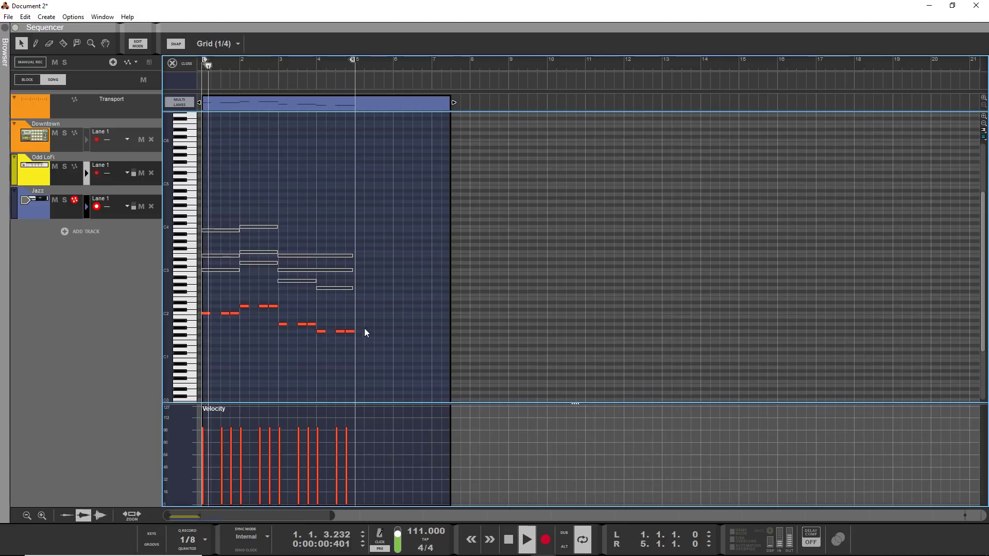
pyautogui.moveTo(364, 329); pyautogui.dragTo(338, 338)
# Halve the length of the last two notes and the pair near bar 3 with Scale Tempo.
pyautogui.press('F8')
pyautogui.click(616, 405)
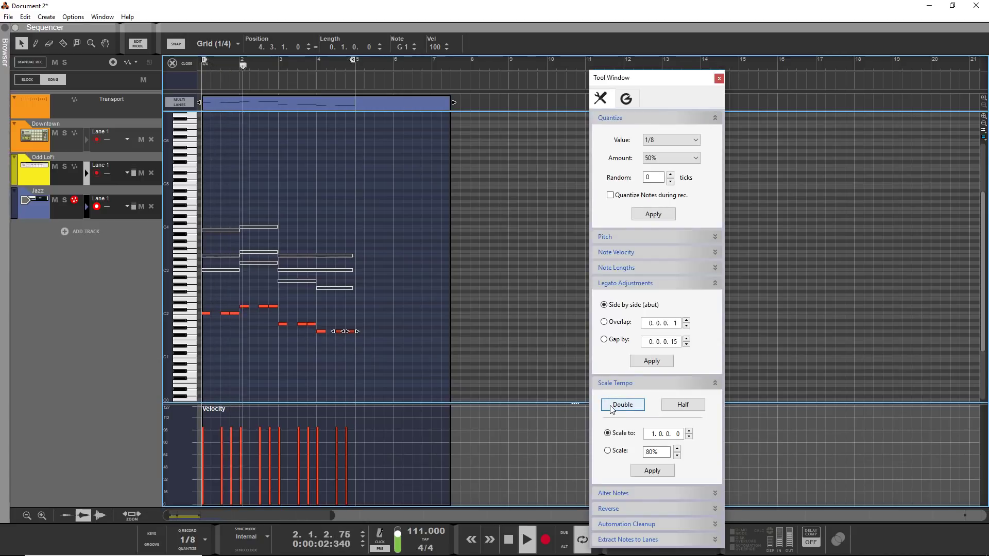
pyautogui.click(391, 364)
pyautogui.moveTo(316, 336); pyautogui.dragTo(294, 320)
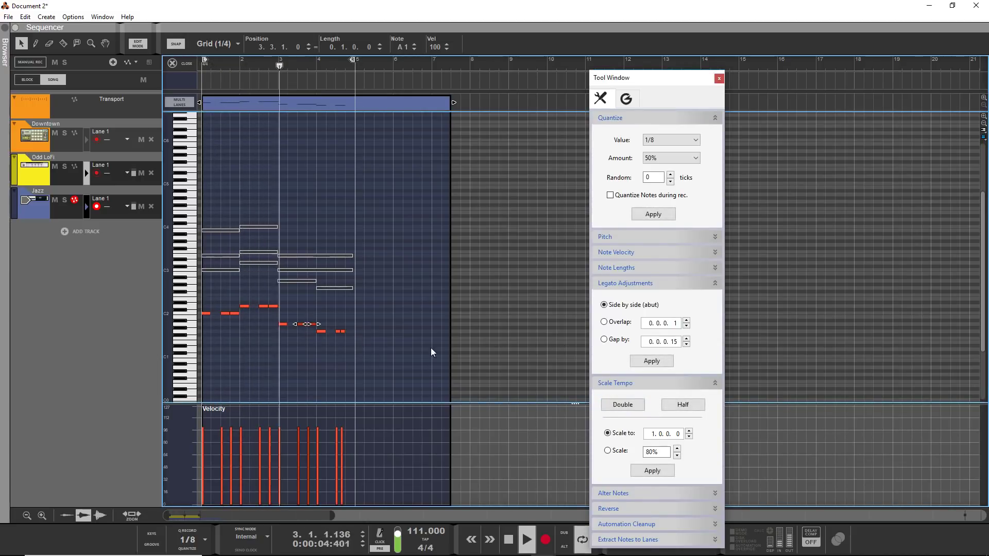
pyautogui.click(622, 405)
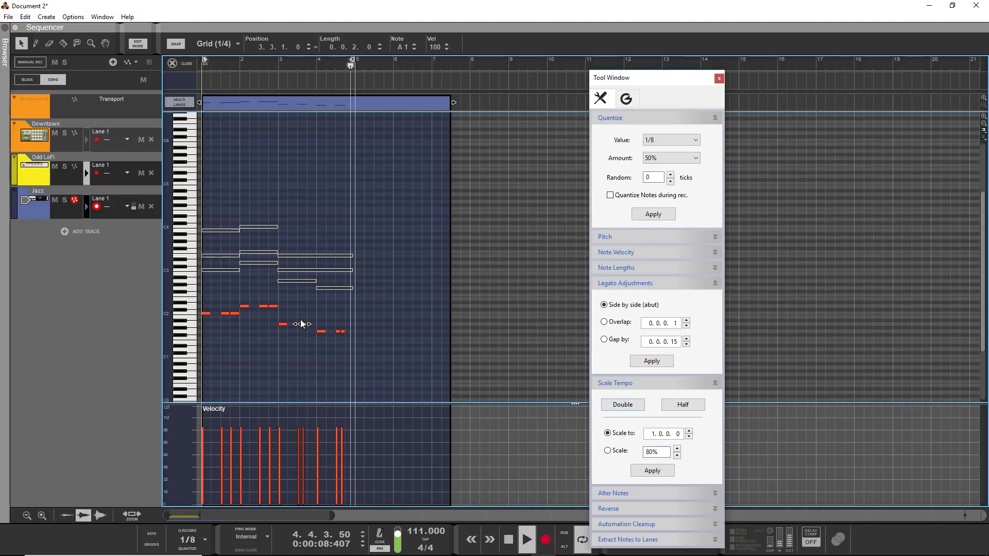
# Halve the C2 note near bar 1.3 and the D2 notes at bar 2.3, then return to the arrangement.
pyautogui.scroll(2, 228, 316)
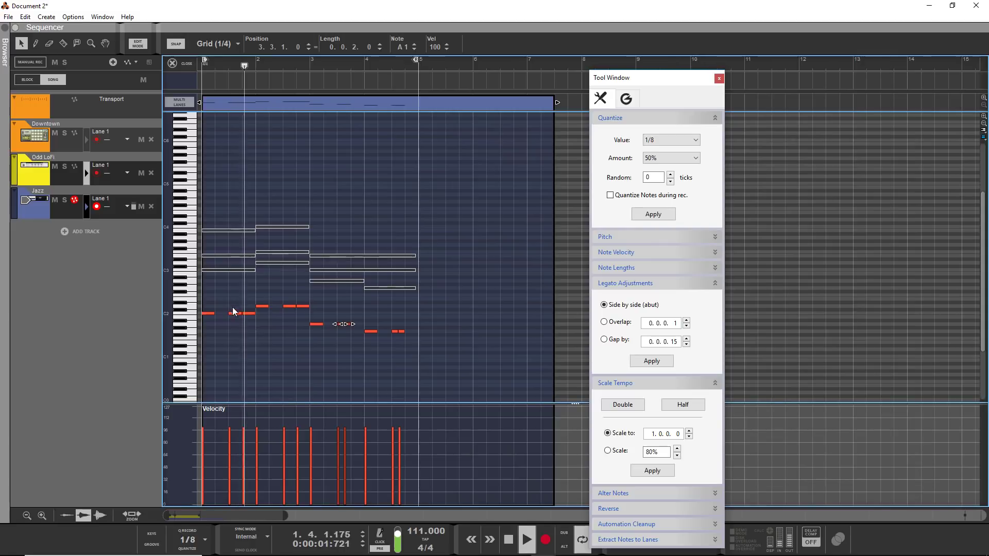
pyautogui.click(235, 314)
pyautogui.click(295, 306)
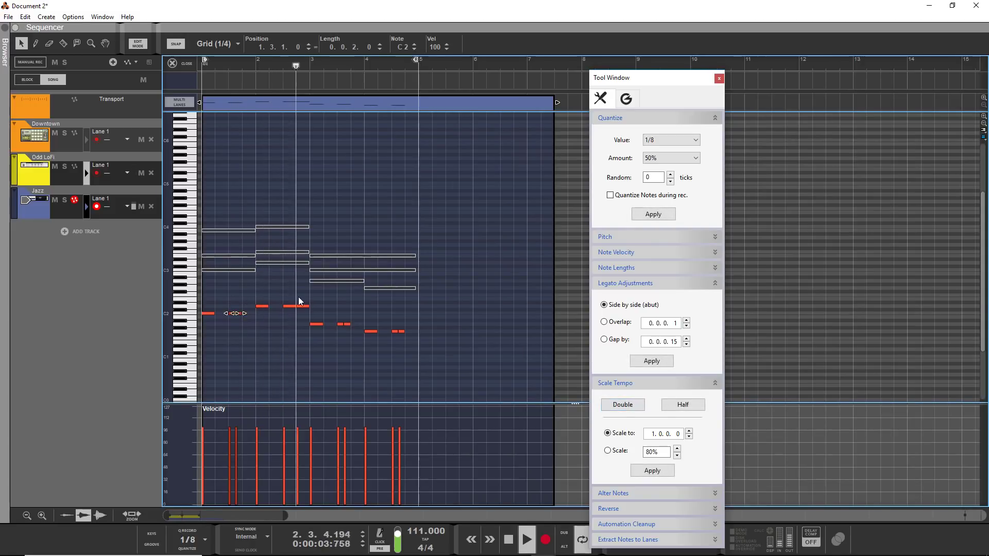
pyautogui.click(623, 403)
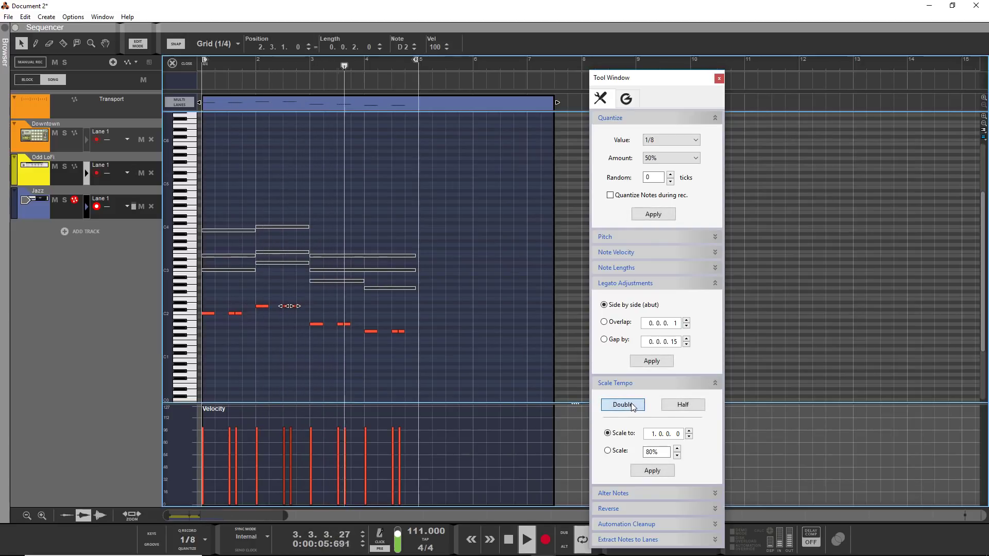
pyautogui.doubleClick(281, 361)
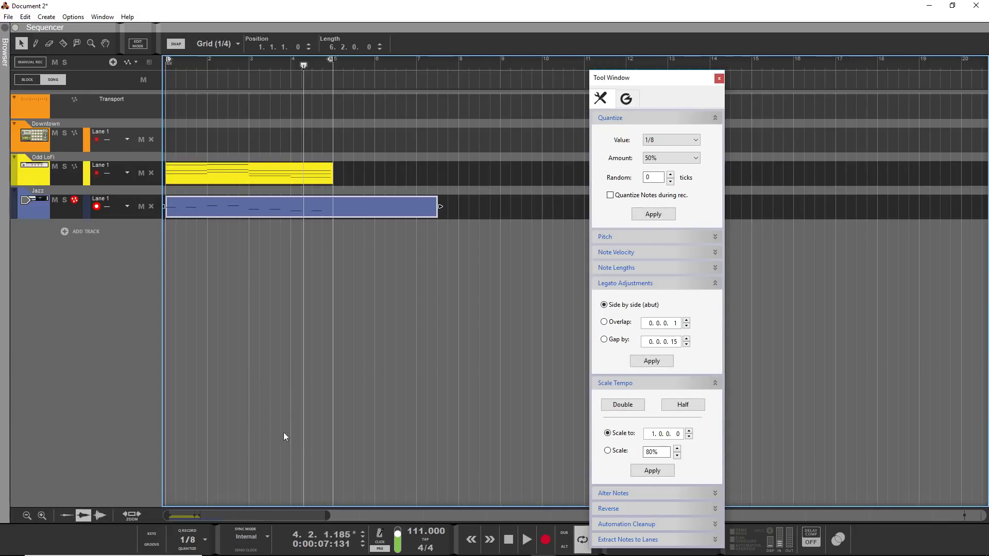
# Trim the Jazz clip to end at bar 5 and add a Europa synthesizer track.
pyautogui.moveTo(441, 207); pyautogui.dragTo(334, 221)
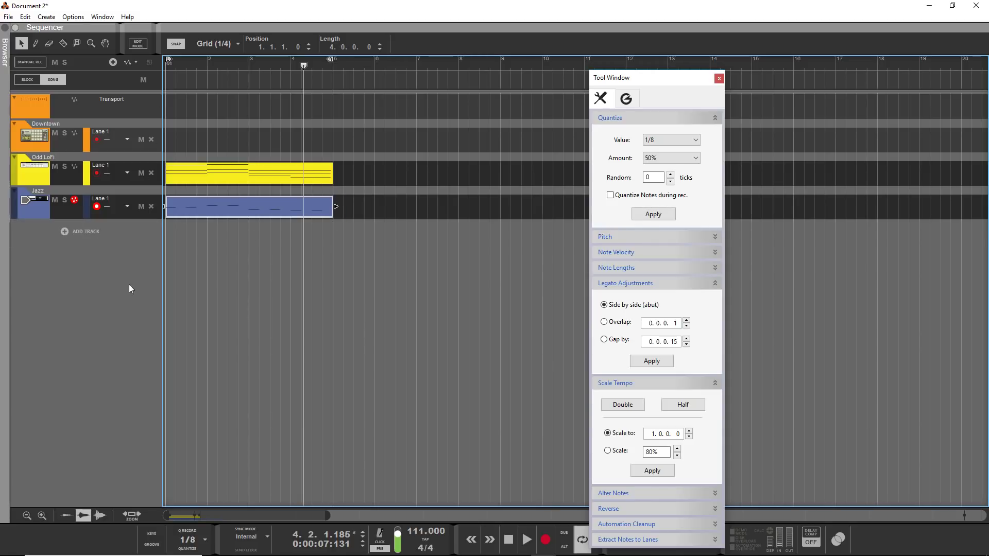
pyautogui.click(63, 233)
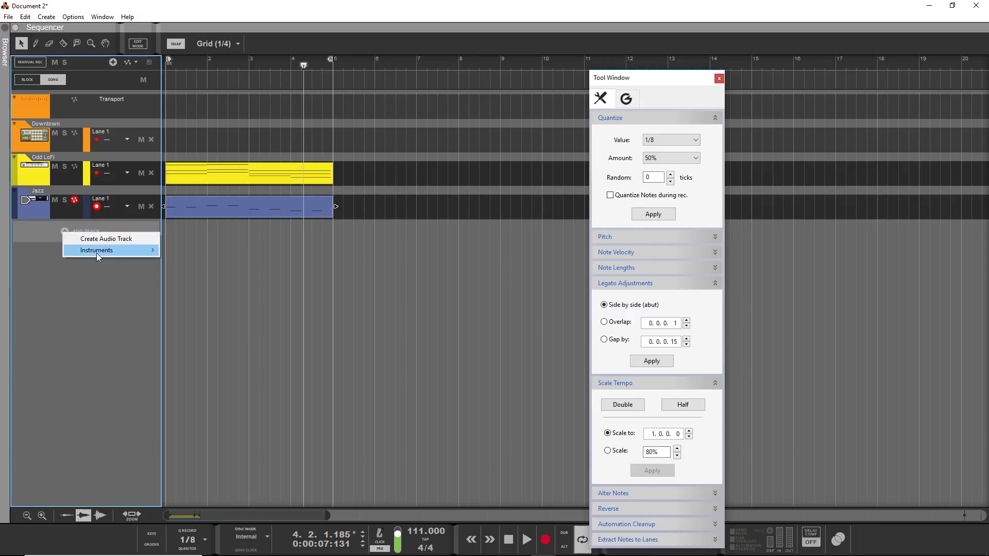
pyautogui.moveTo(97, 253)
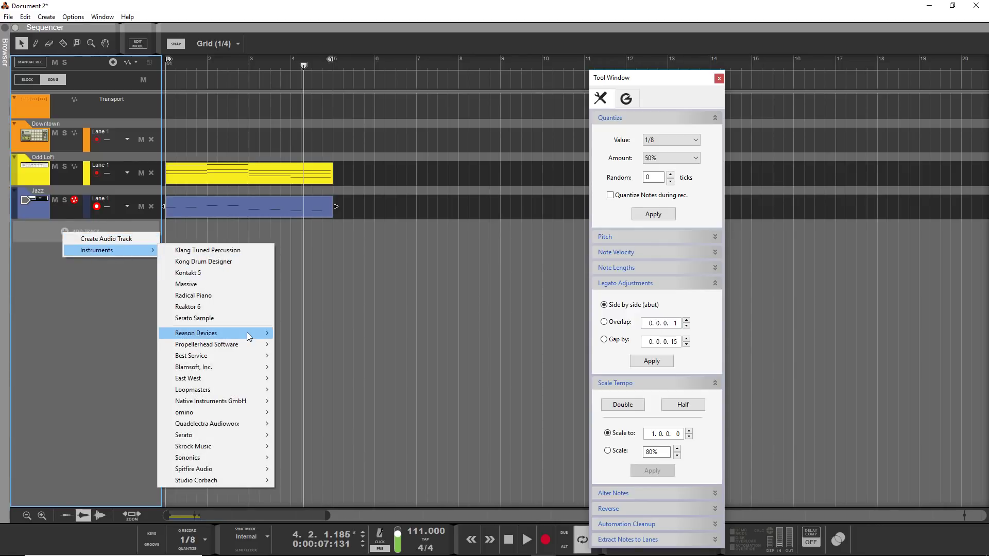
pyautogui.moveTo(246, 334)
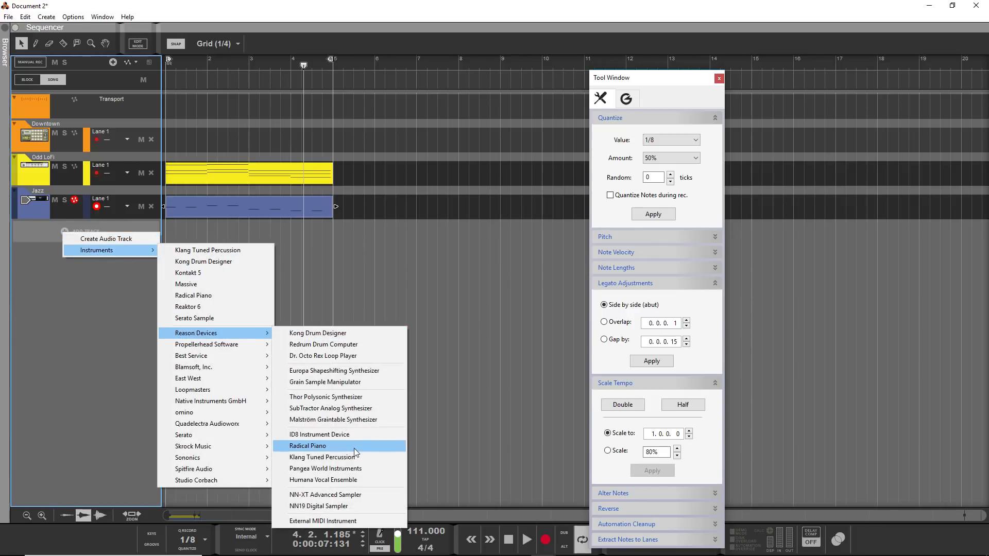
pyautogui.click(367, 370)
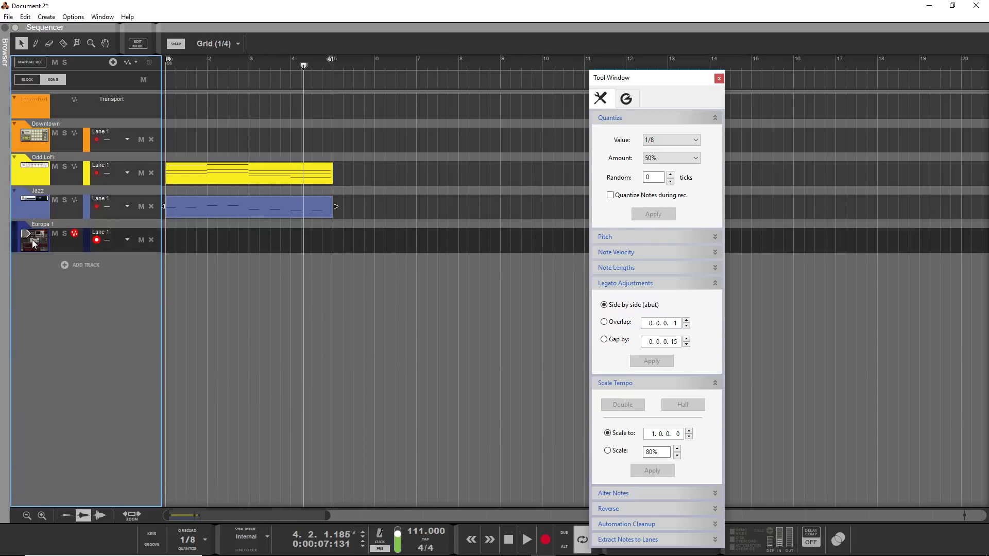
# Show the browser, bring Europa 1 up in the rack, and close the Massive and Tool windows.
pyautogui.click(5, 42)
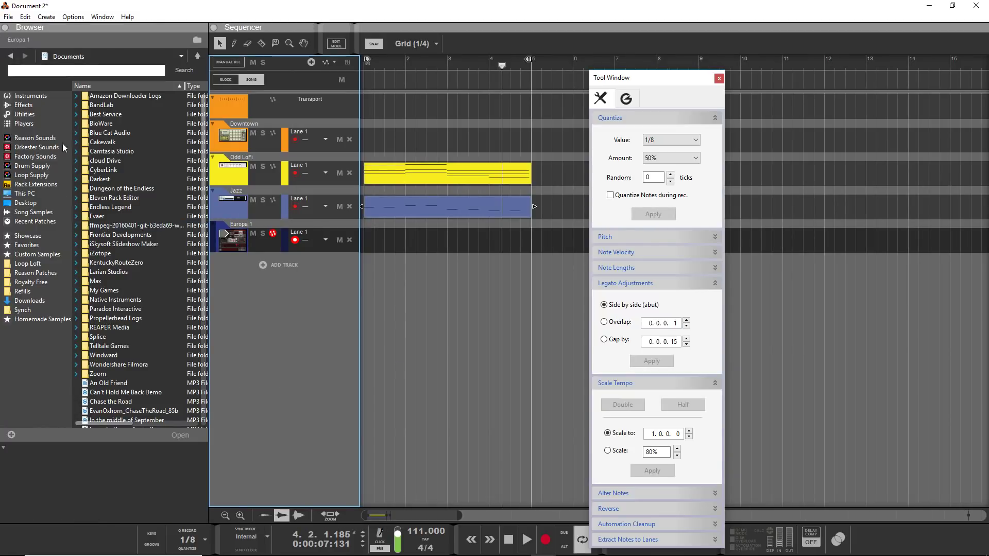
pyautogui.doubleClick(237, 242)
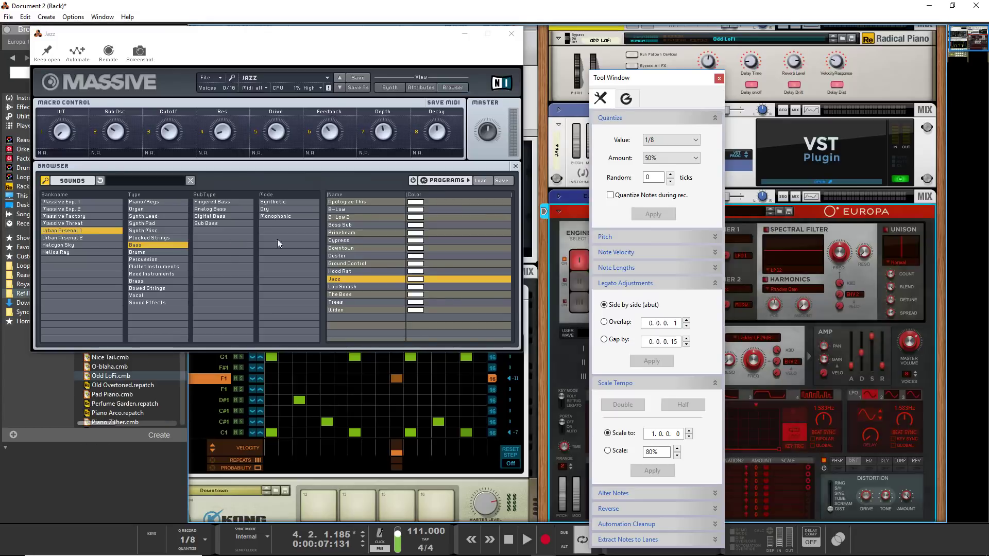
pyautogui.click(519, 33)
pyautogui.click(718, 78)
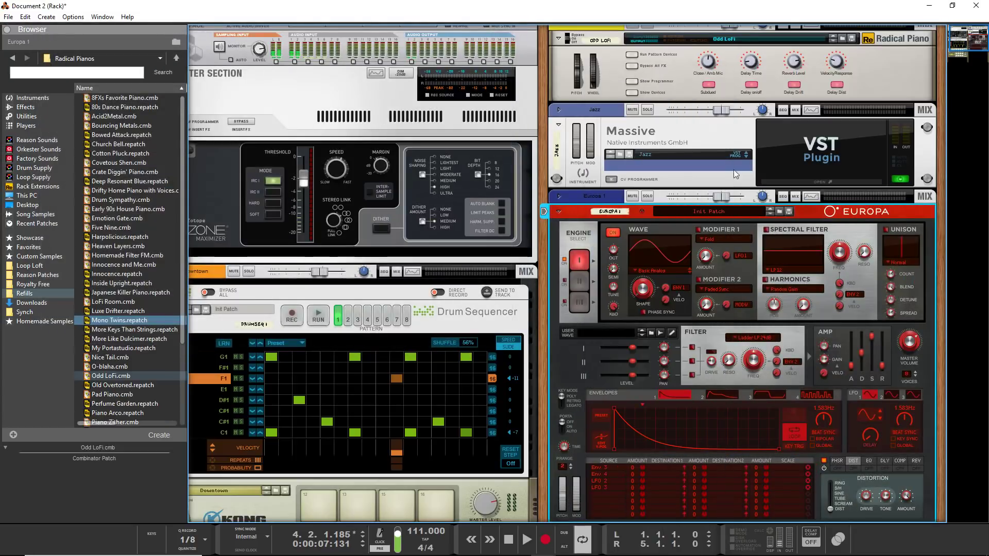
# Browse the Reason, Factory Sound Bank and Drum Supply libraries for Europa 1 patches.
pyautogui.click(775, 210)
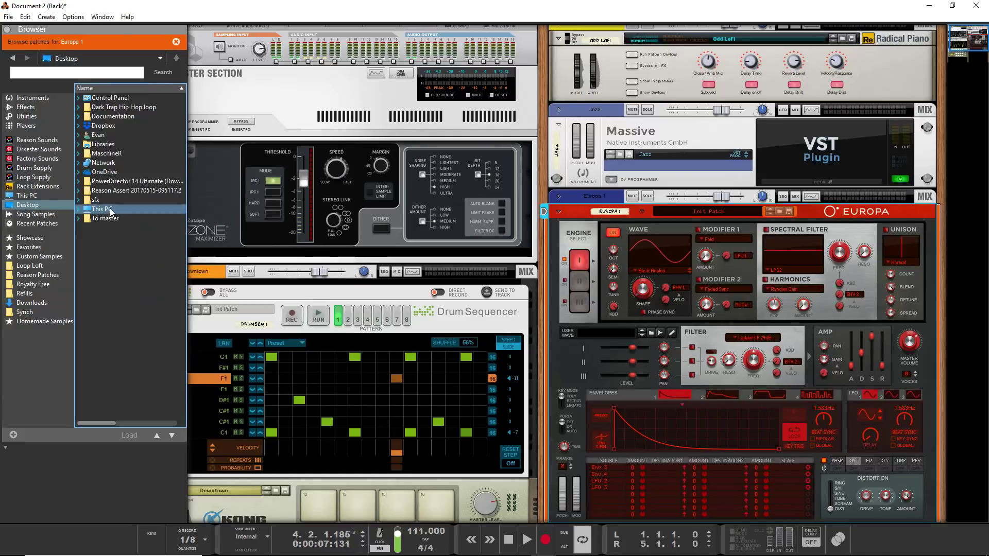
pyautogui.click(37, 158)
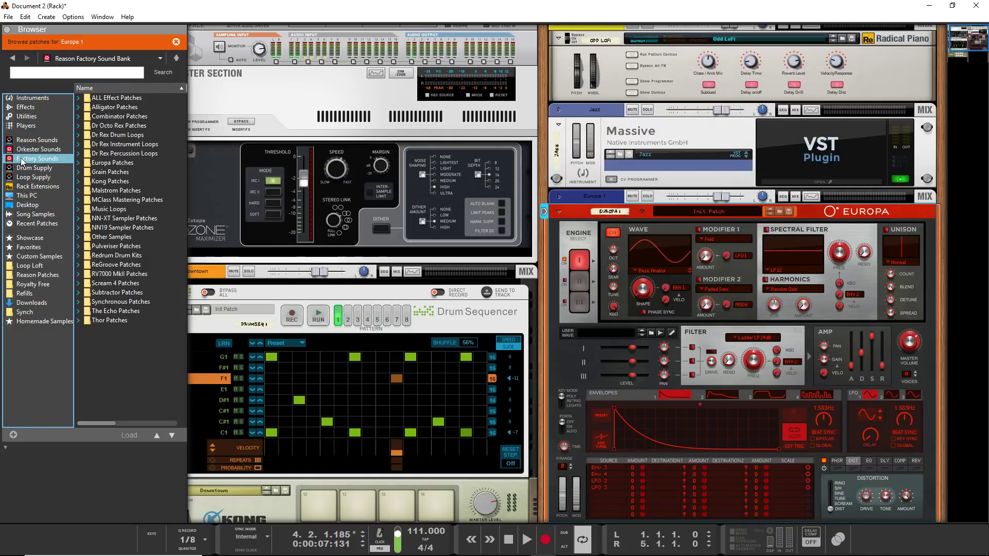
pyautogui.click(772, 211)
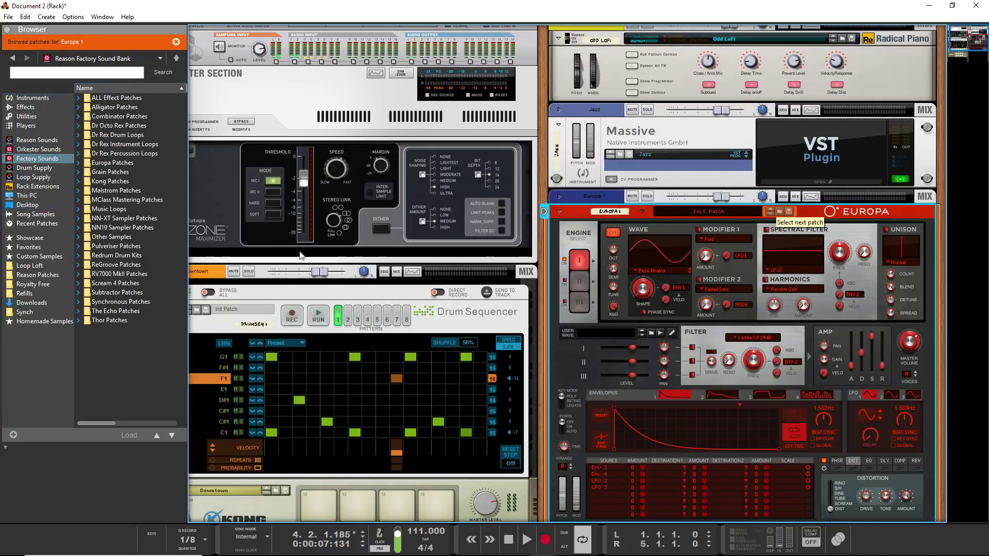
pyautogui.click(37, 142)
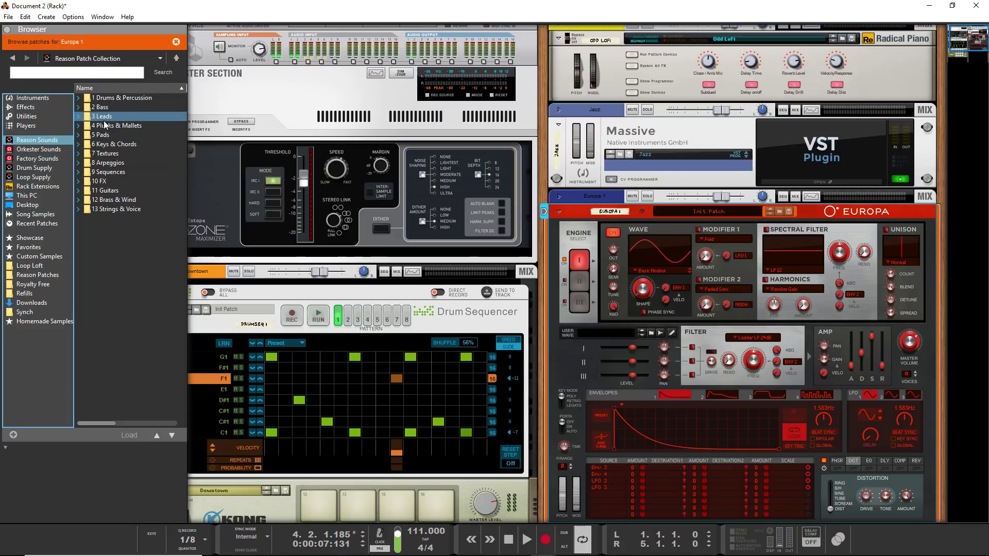
pyautogui.click(39, 159)
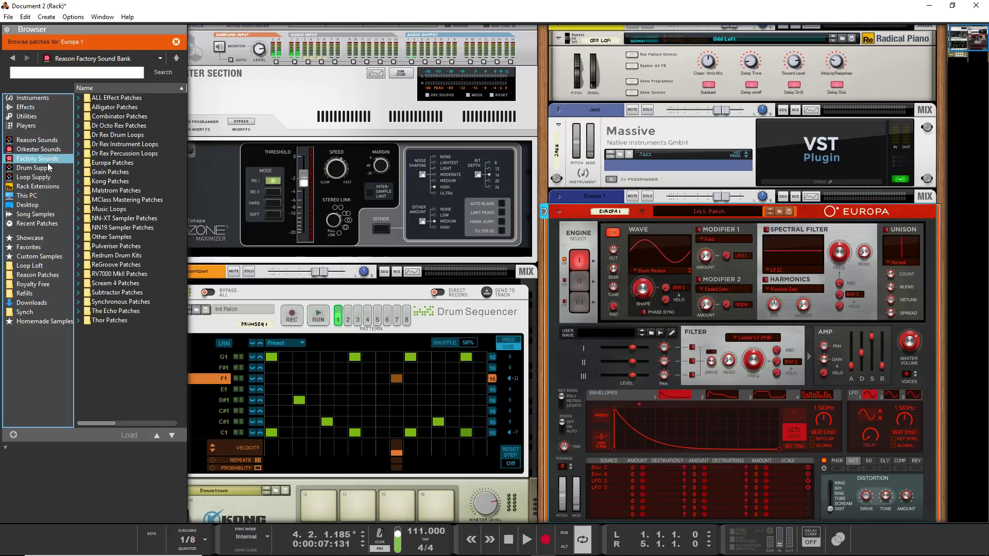
pyautogui.click(49, 172)
pyautogui.click(40, 159)
# Load Canadian Broadcasting from Europa Patches > Melody onto Europa, then return to the sequencer.
pyautogui.doubleClick(112, 162)
pyautogui.doubleClick(118, 117)
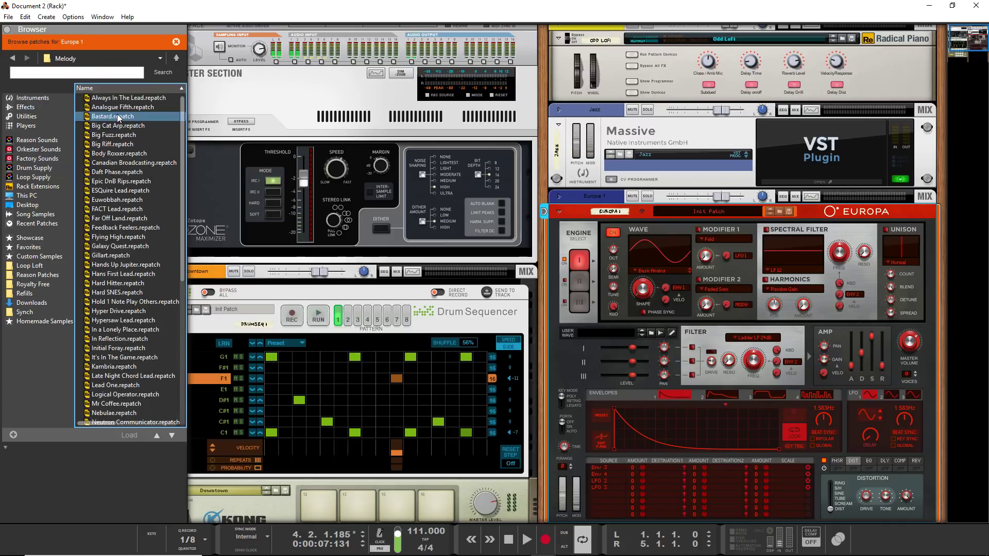
pyautogui.click(126, 117)
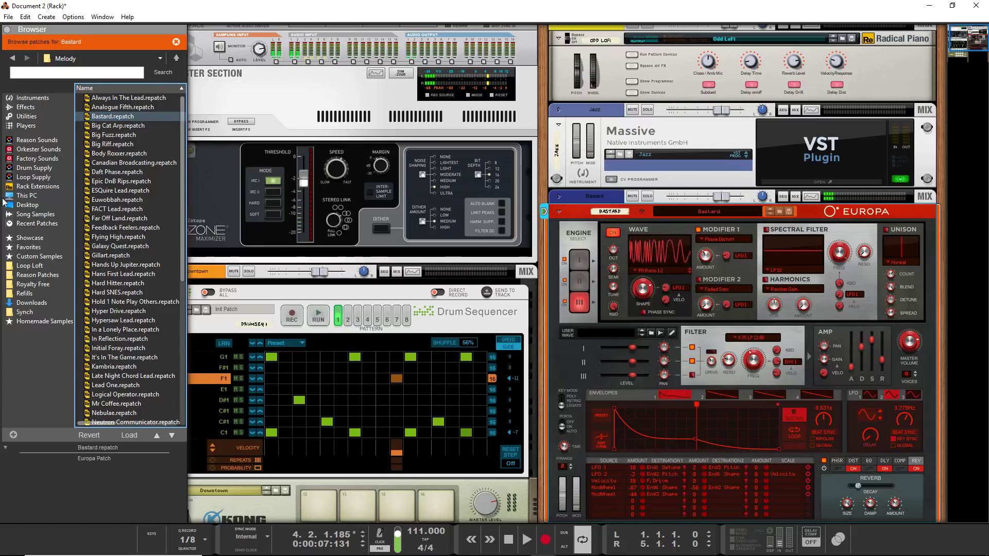
pyautogui.click(140, 208)
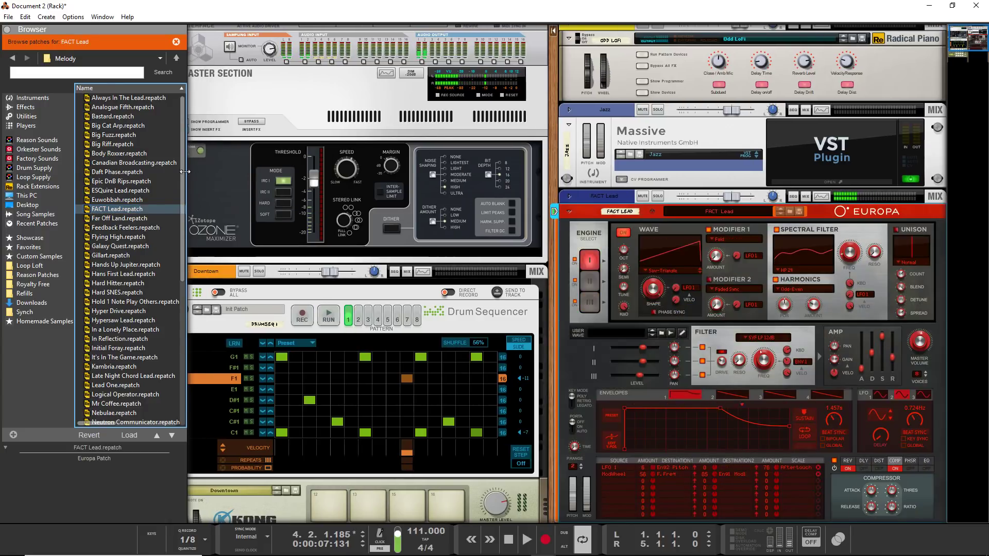
pyautogui.moveTo(134, 162); pyautogui.dragTo(740, 323)
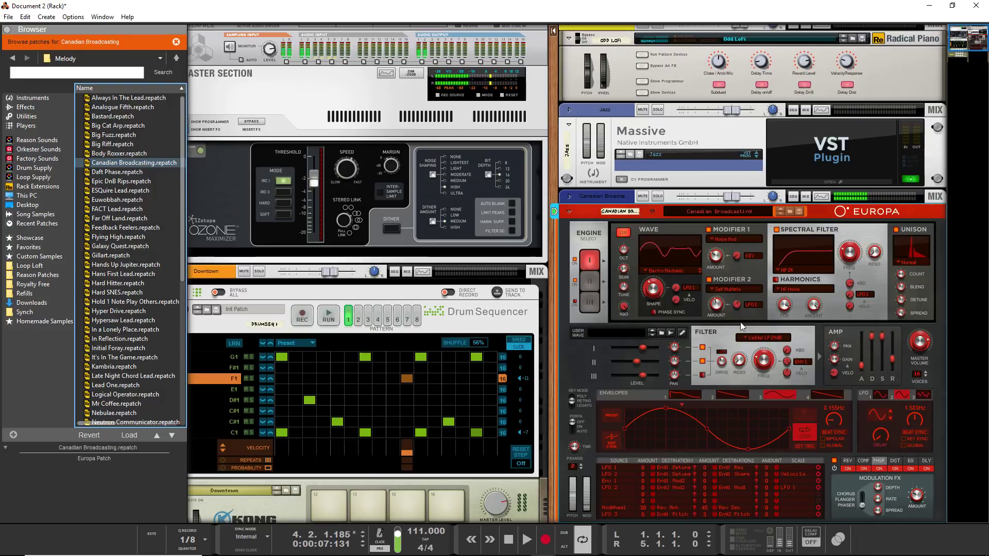
pyautogui.press('F7')
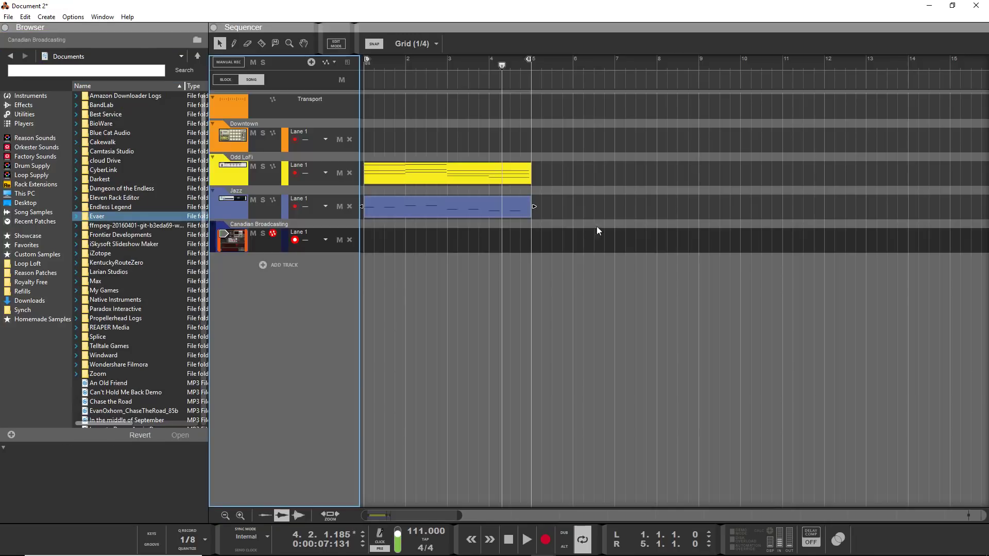
# Draw an empty bar 1–5 clip on the Canadian Broadcasting lane and open Odd LoFi's notes for editing.
pyautogui.click(471, 171)
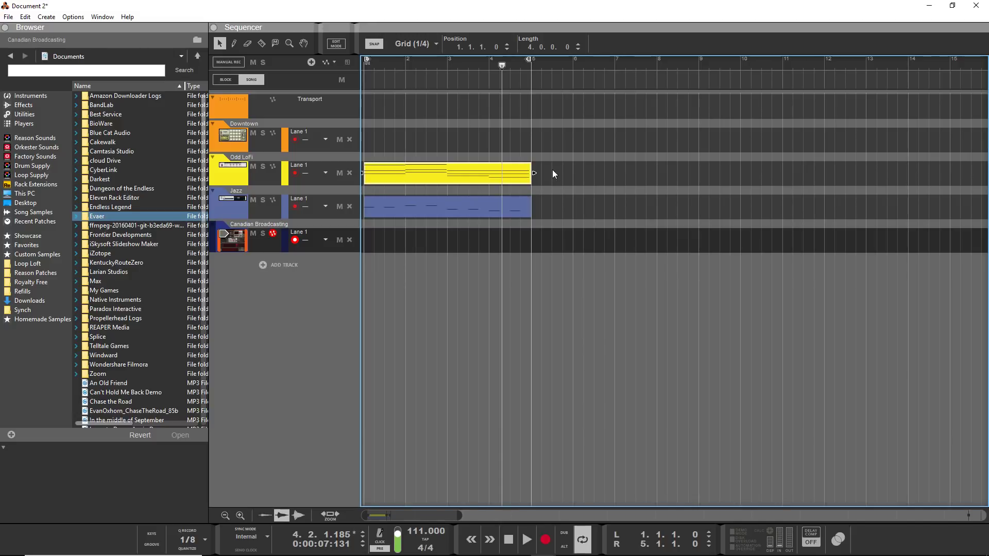
pyautogui.moveTo(365, 231); pyautogui.dragTo(527, 230)
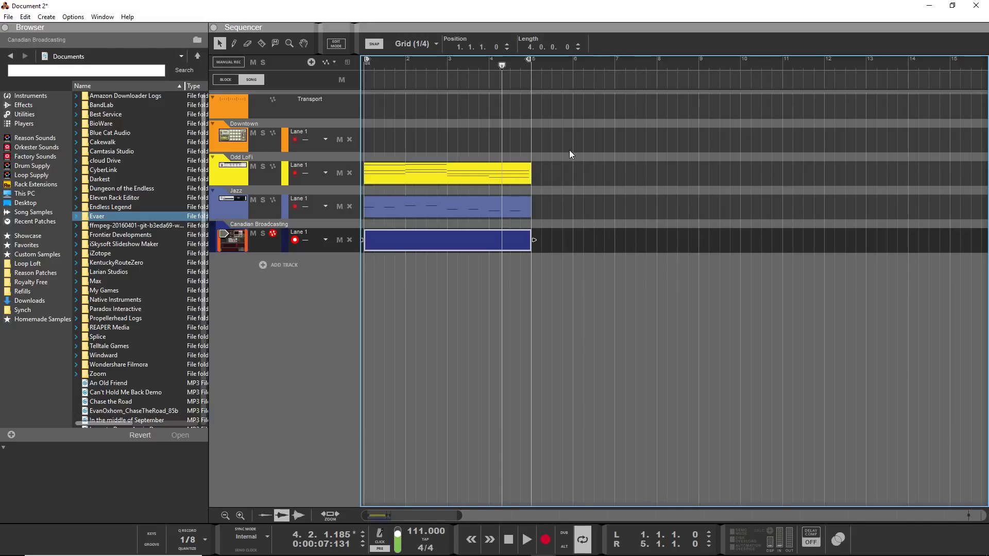
pyautogui.moveTo(570, 154); pyautogui.dragTo(331, 257)
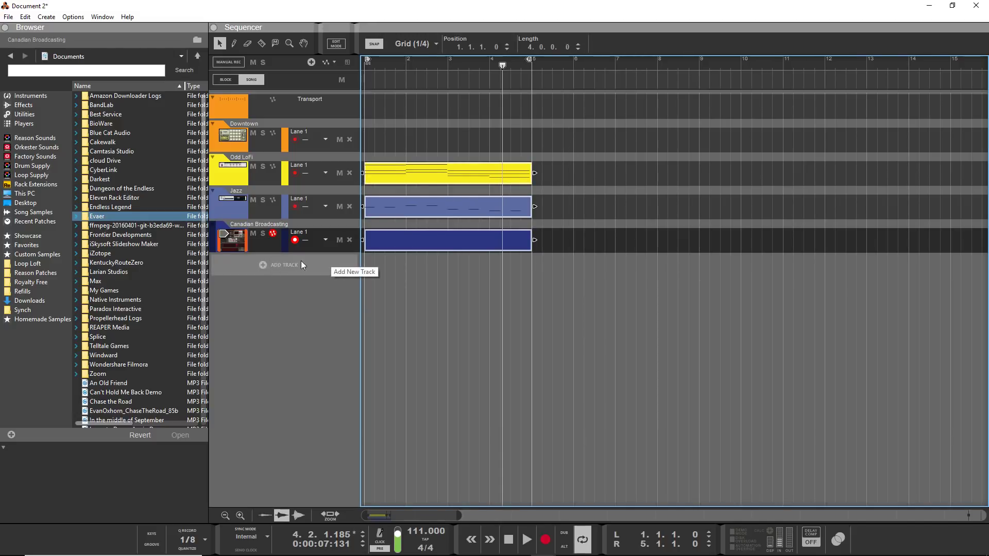
pyautogui.moveTo(132, 299); pyautogui.dragTo(334, 229)
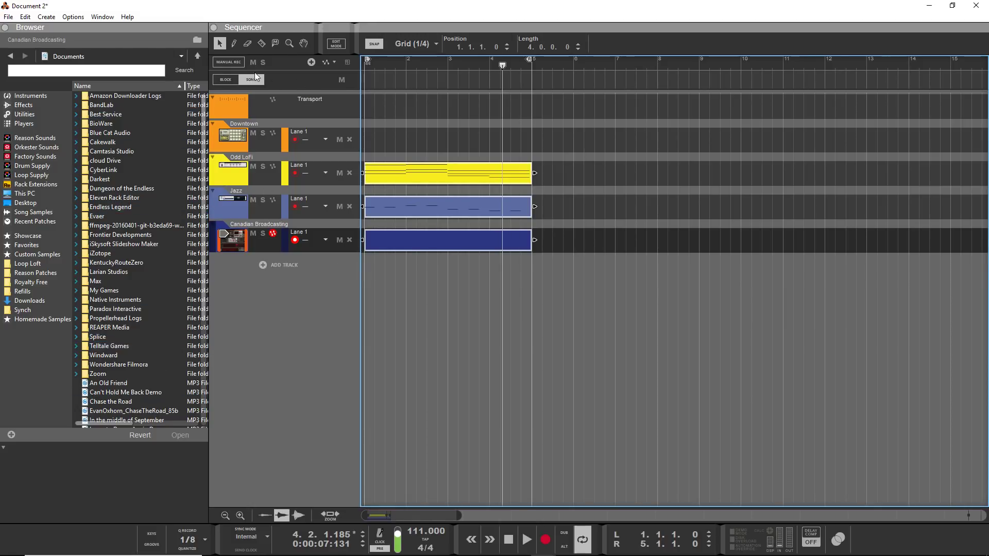
pyautogui.click(333, 48)
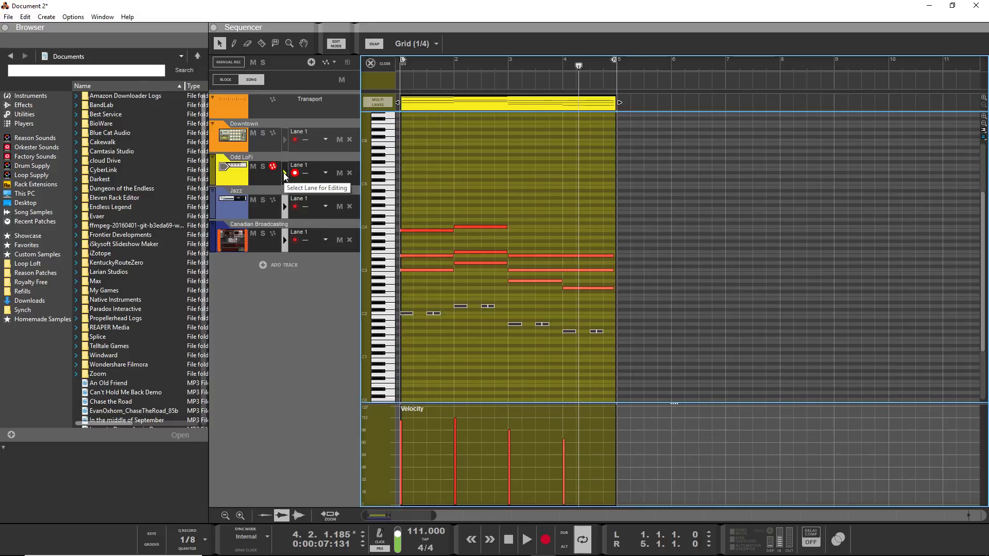
# Switch the edited track from Jazz to Canadian Broadcasting, opening its empty clip.
pyautogui.click(284, 209)
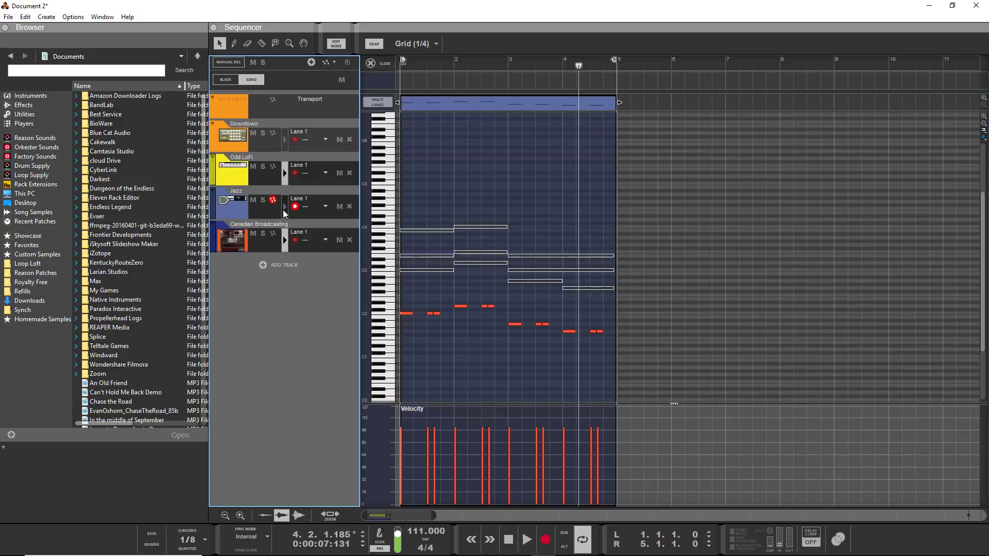
pyautogui.click(286, 241)
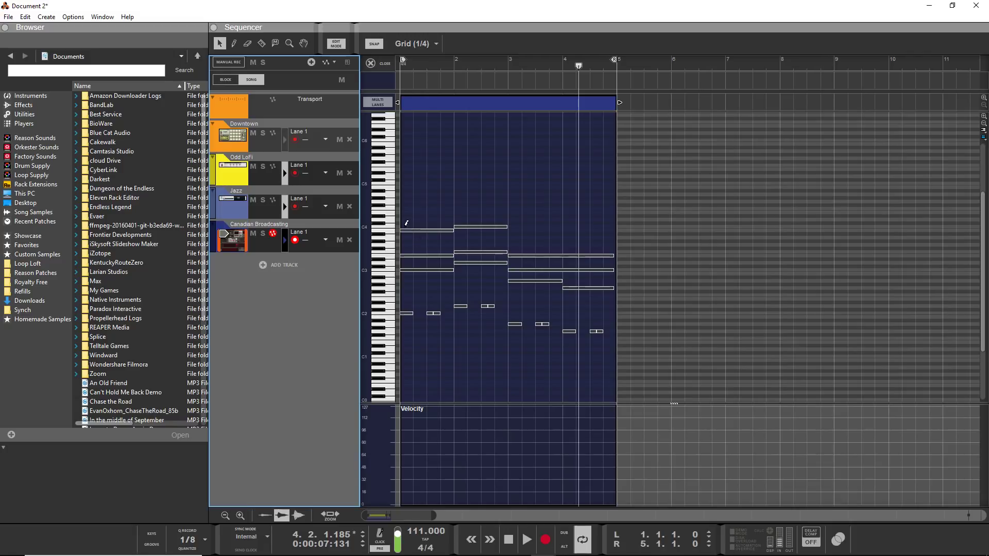
# Draw a note across bar 1, a B4 in bar 3 and a B3 in bar 4, then play them.
pyautogui.moveTo(403, 229); pyautogui.dragTo(508, 227)
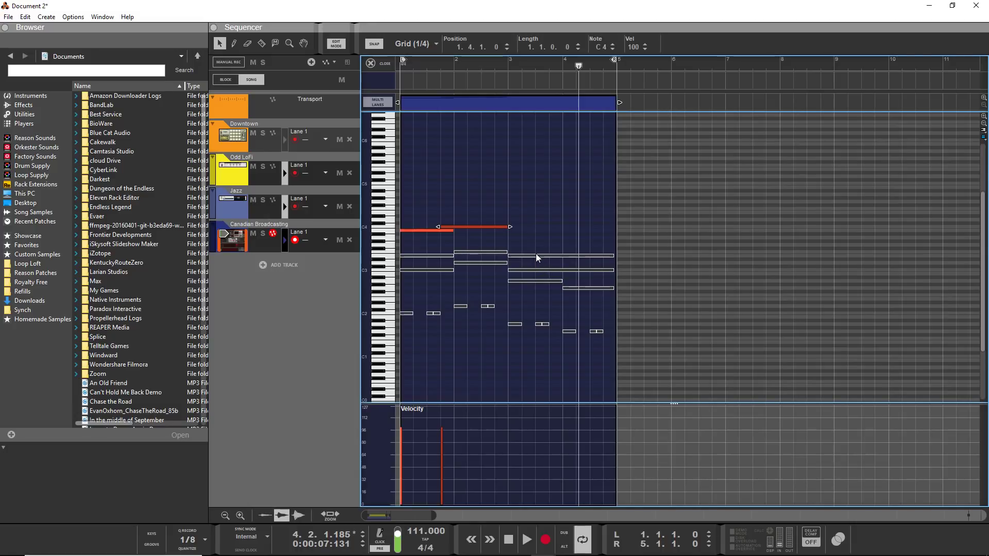
pyautogui.scroll(3, 537, 257)
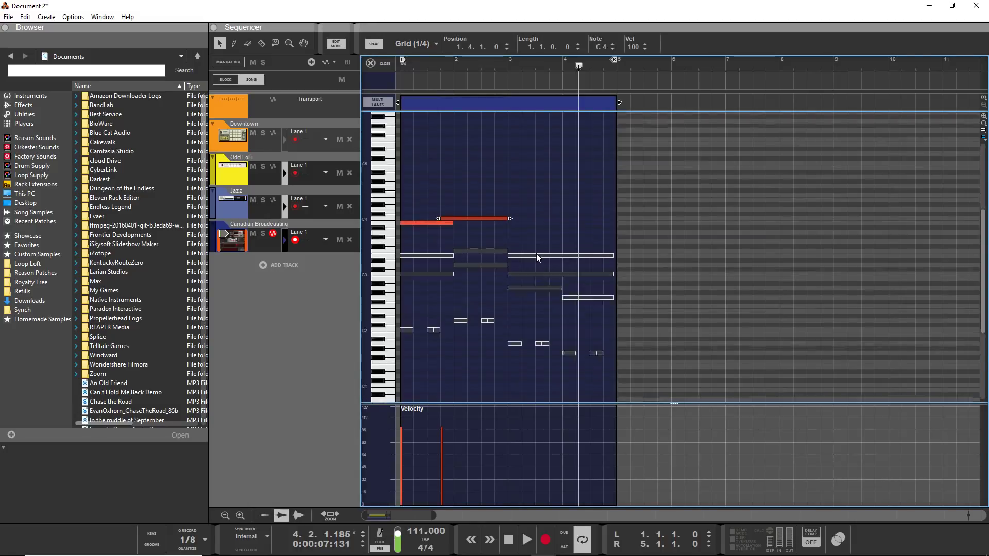
pyautogui.scroll(3, 534, 259)
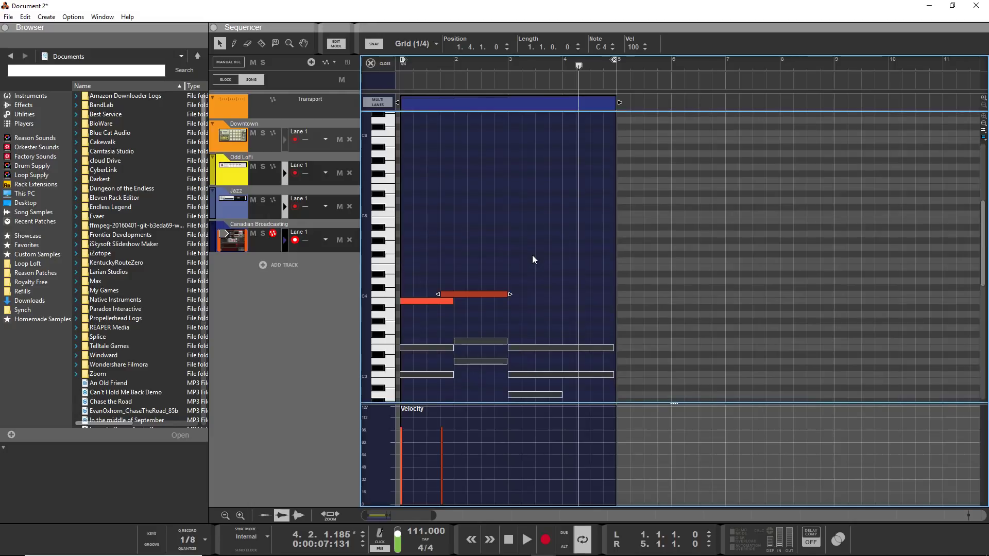
pyautogui.moveTo(512, 220); pyautogui.dragTo(563, 221)
pyautogui.moveTo(566, 300); pyautogui.dragTo(609, 299)
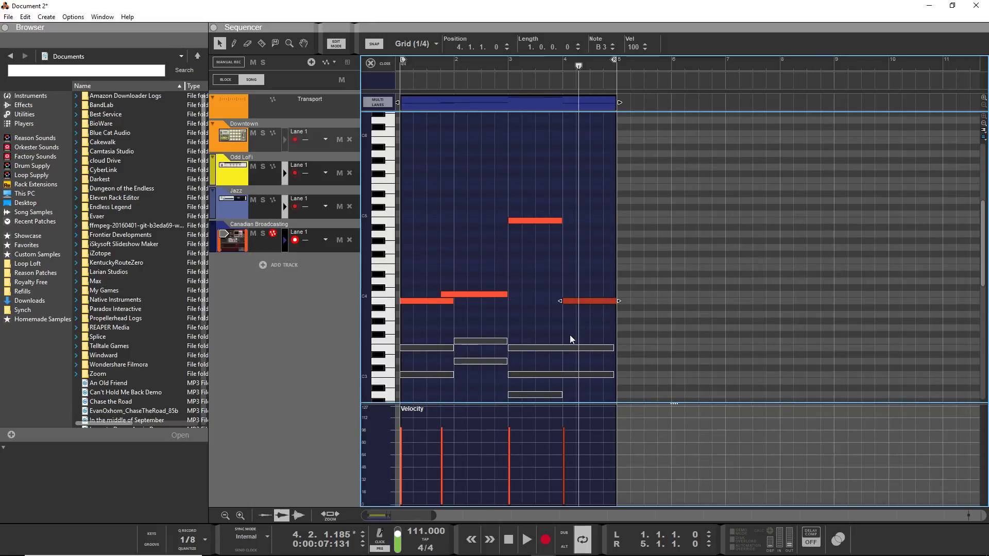
pyautogui.click(409, 75)
pyautogui.press('space')
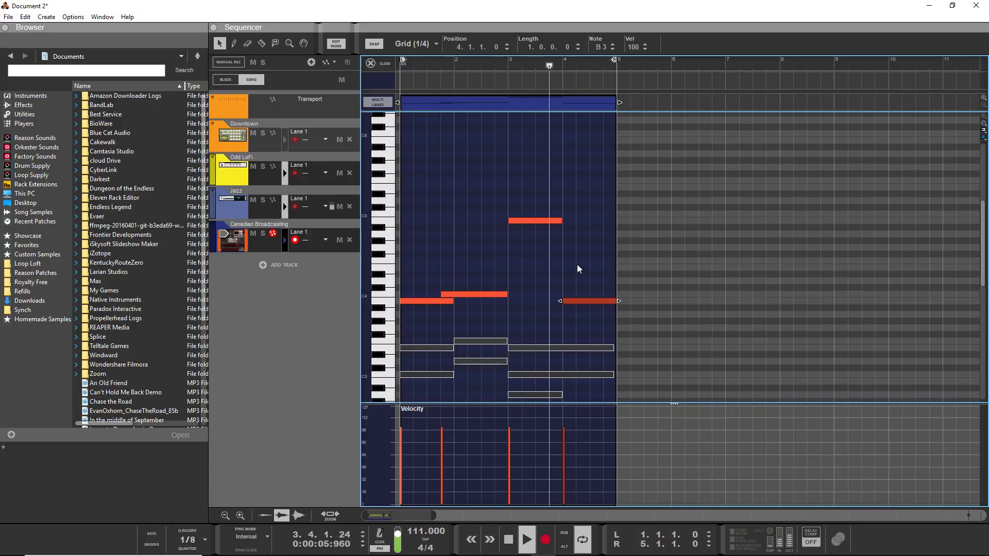
pyautogui.press('space')
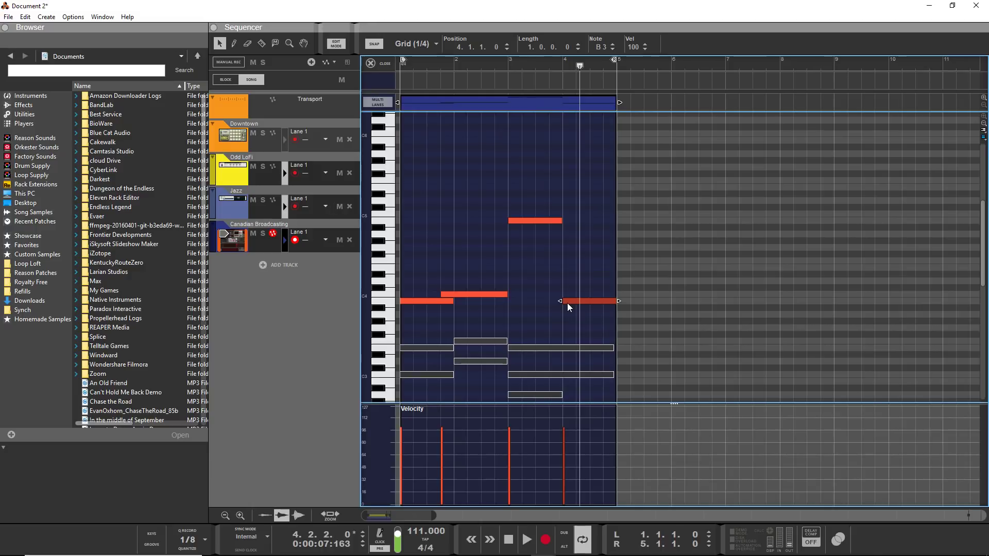
# Lower the last note to A3 and split the bar-3 B4, dropping its second piece to A4.
pyautogui.moveTo(570, 300); pyautogui.dragTo(567, 316)
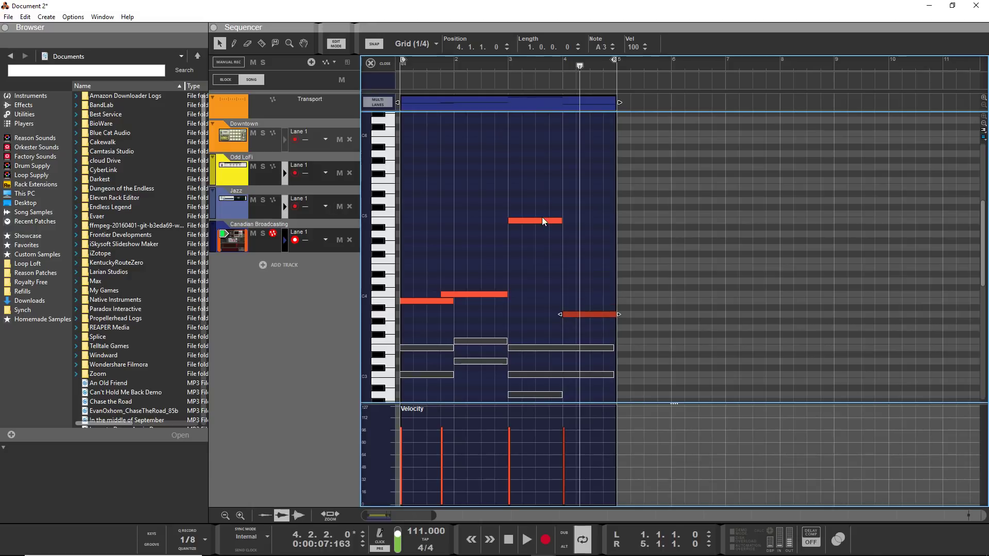
pyautogui.press('r')
pyautogui.click(552, 224)
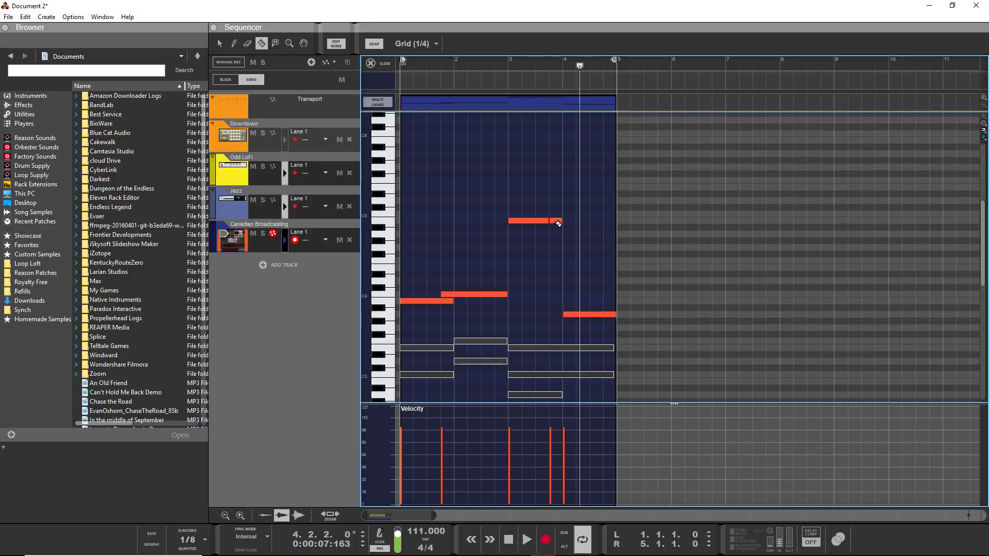
pyautogui.press('q')
pyautogui.moveTo(558, 223); pyautogui.dragTo(557, 237)
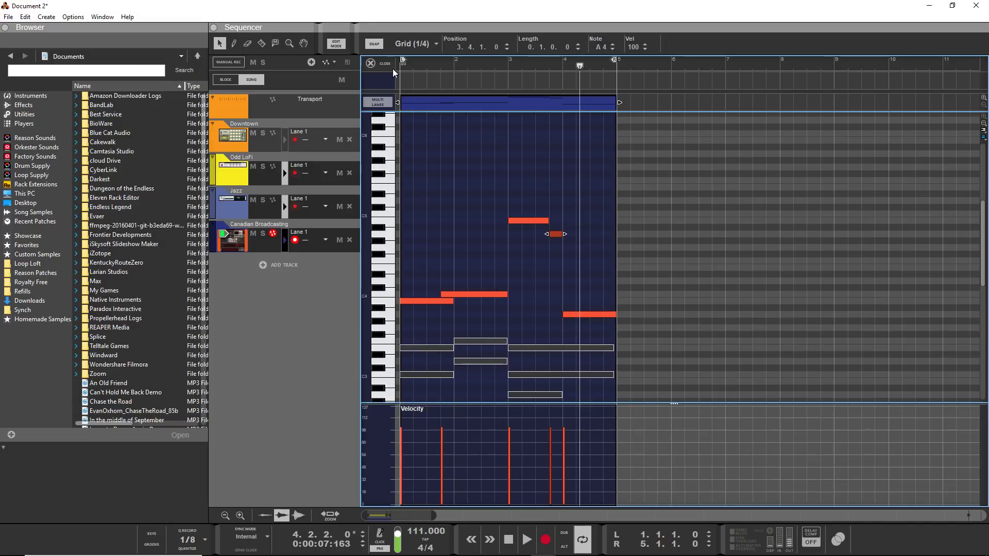
pyautogui.press('KP_0')
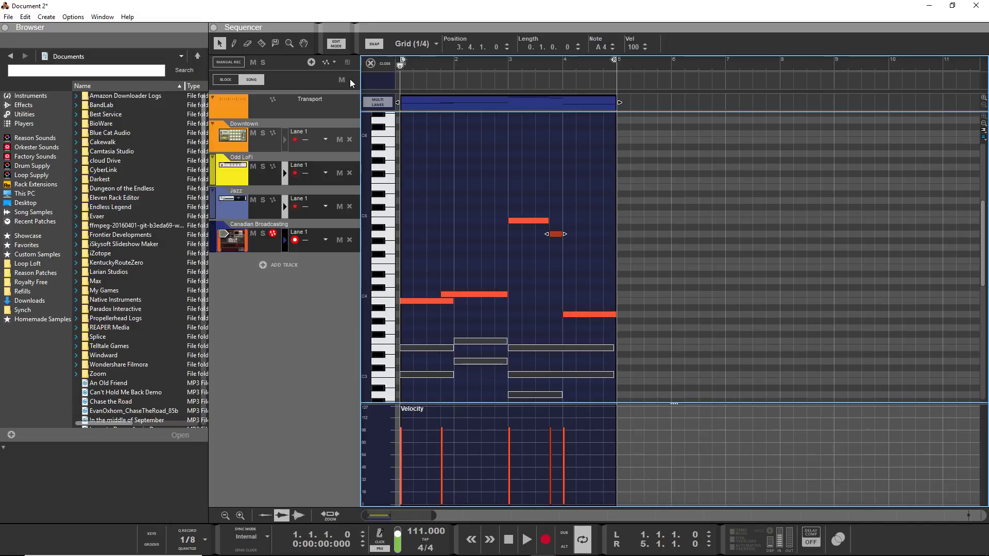
# Split the bar-2 note twice, raise one piece to E4, and play the melody back.
pyautogui.press('r')
pyautogui.click(443, 302)
pyautogui.press('q')
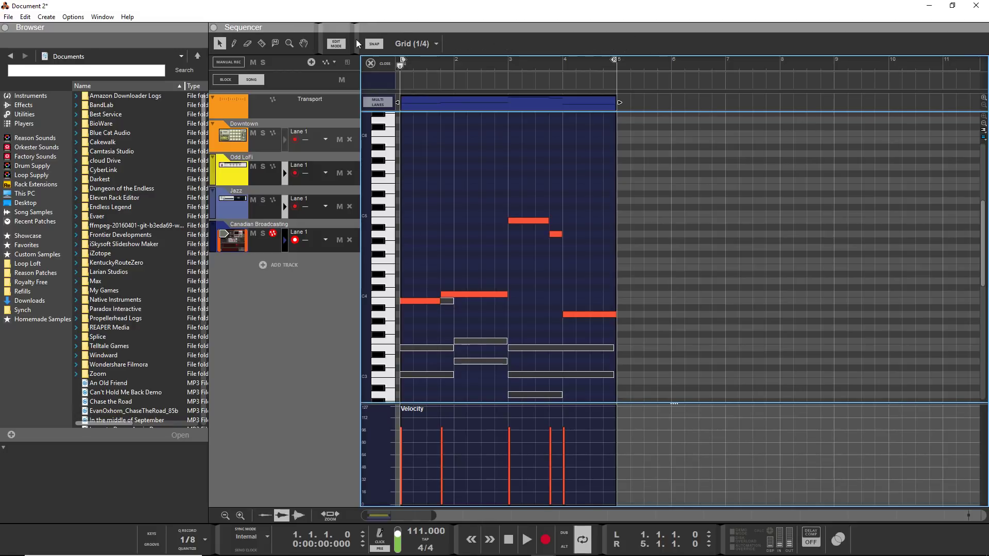
pyautogui.press('space')
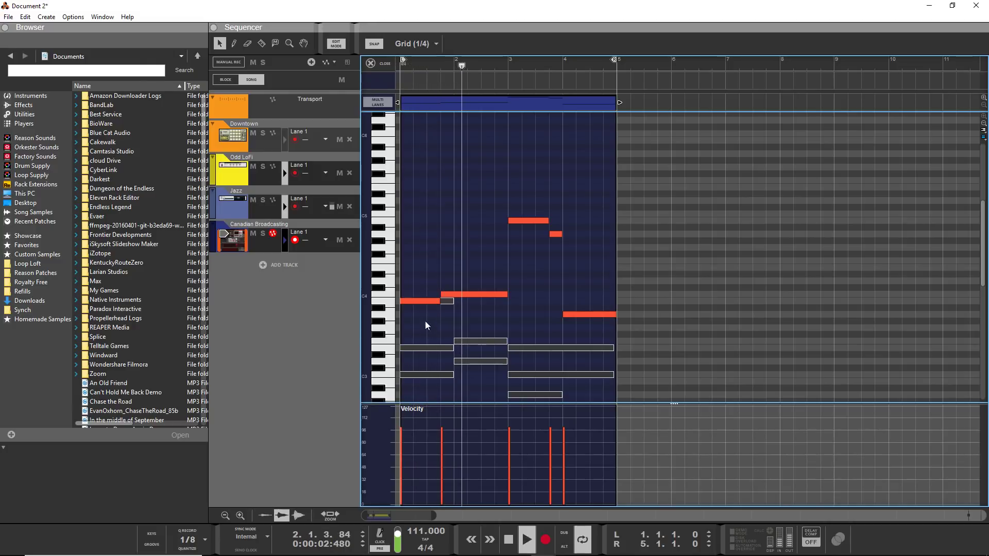
pyautogui.press('space')
pyautogui.press('r')
pyautogui.click(459, 295)
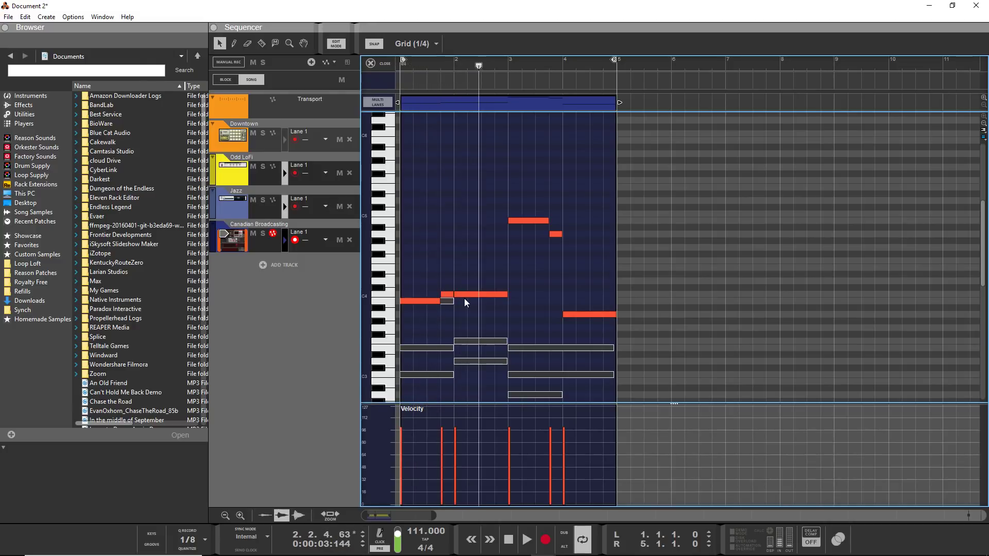
pyautogui.press('q')
pyautogui.moveTo(465, 291); pyautogui.dragTo(466, 267)
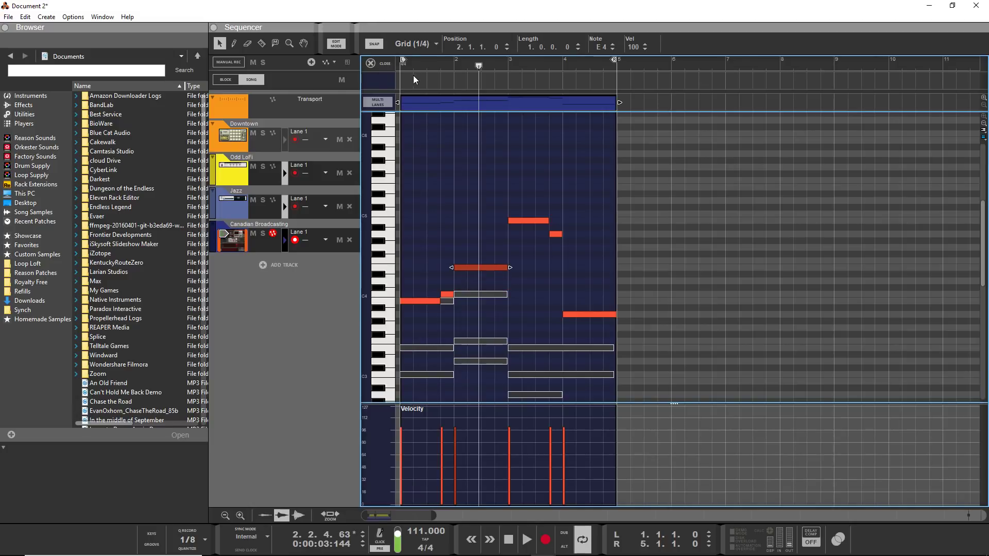
pyautogui.click(403, 65)
pyautogui.press('space')
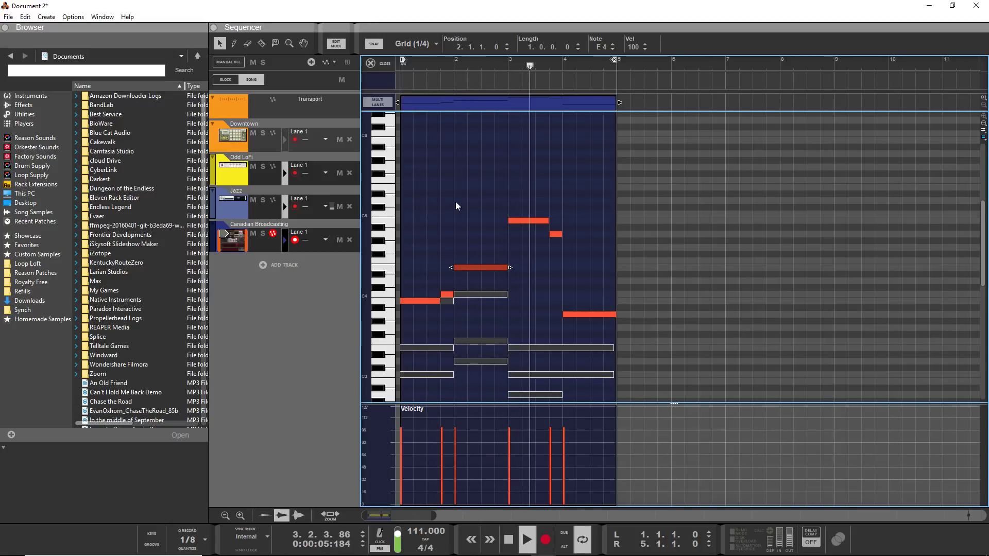
# Lower the short bar-3 note to G4 and the last note to G3, then show the Mixer.
pyautogui.keyDown('shift'); pyautogui.click(557, 236); pyautogui.keyUp('shift')
pyautogui.click(557, 236)
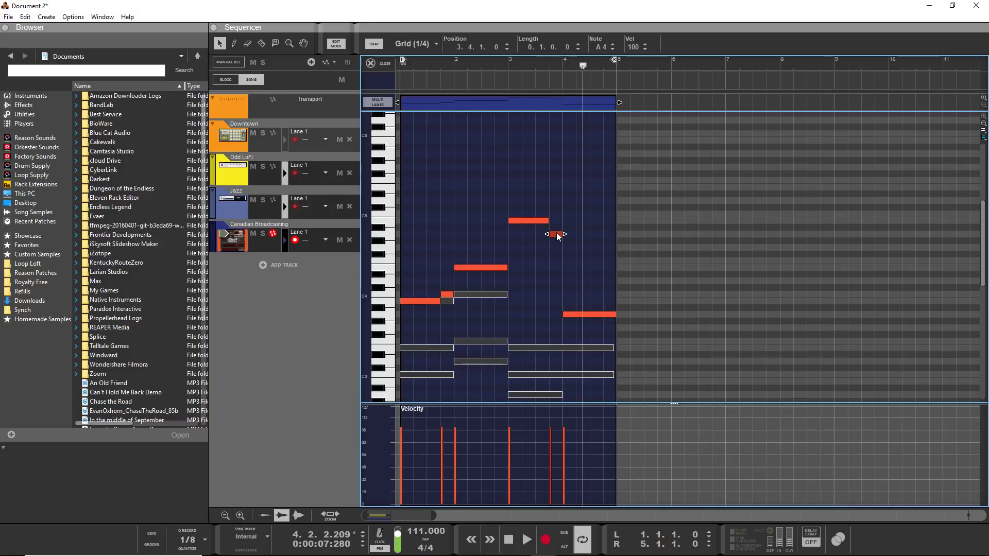
pyautogui.moveTo(555, 236); pyautogui.dragTo(555, 259)
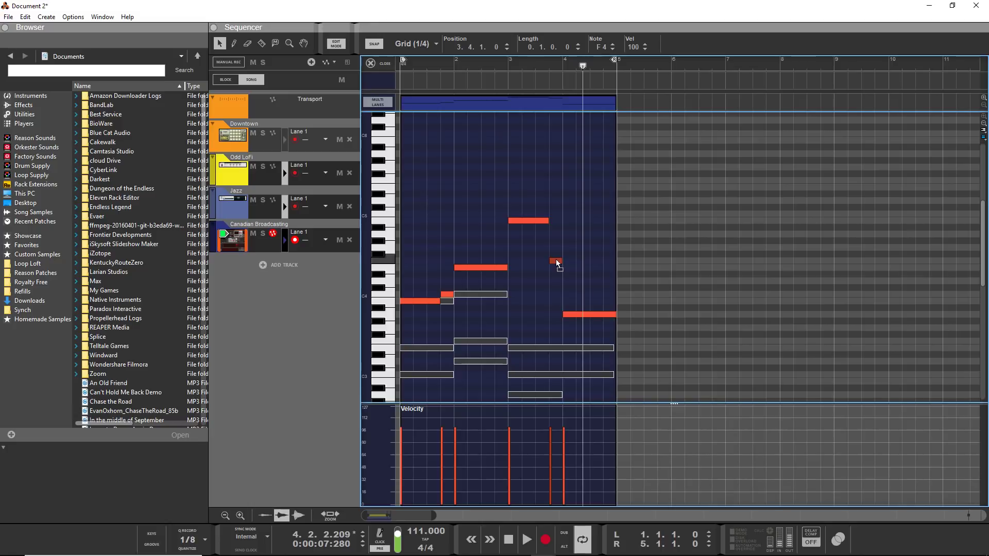
pyautogui.click(576, 314)
pyautogui.moveTo(576, 315); pyautogui.dragTo(574, 329)
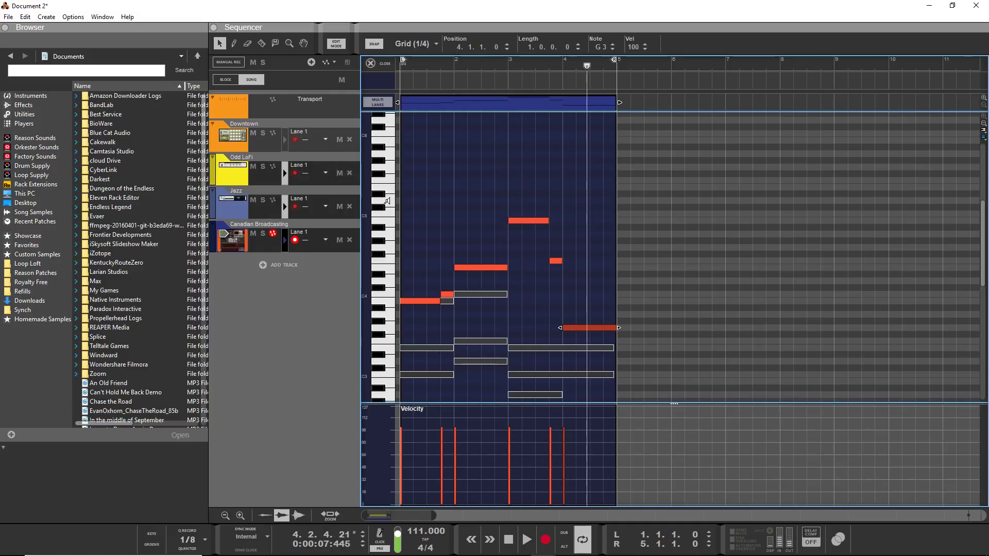
pyautogui.press('F5')
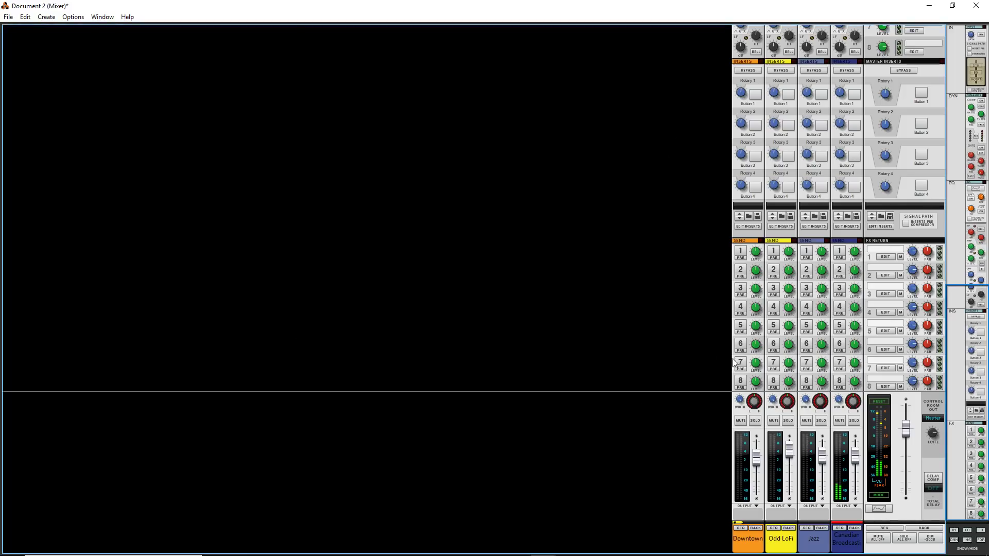
# Bring Kong up in the rack and audition its drum pads, including the BD2 and BD 1 kicks.
pyautogui.click(787, 529)
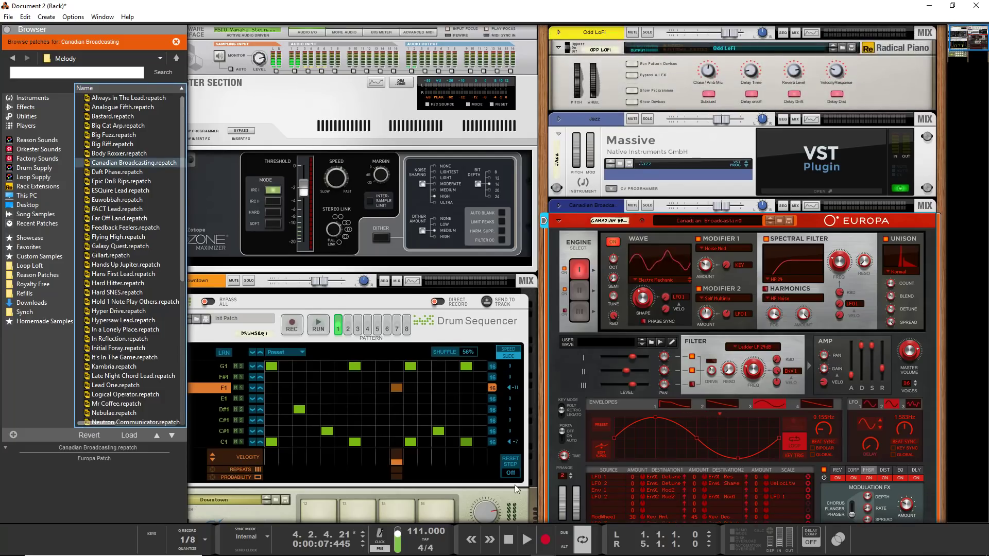
pyautogui.scroll(-5, 514, 485)
pyautogui.hscroll(-1, 515, 476)
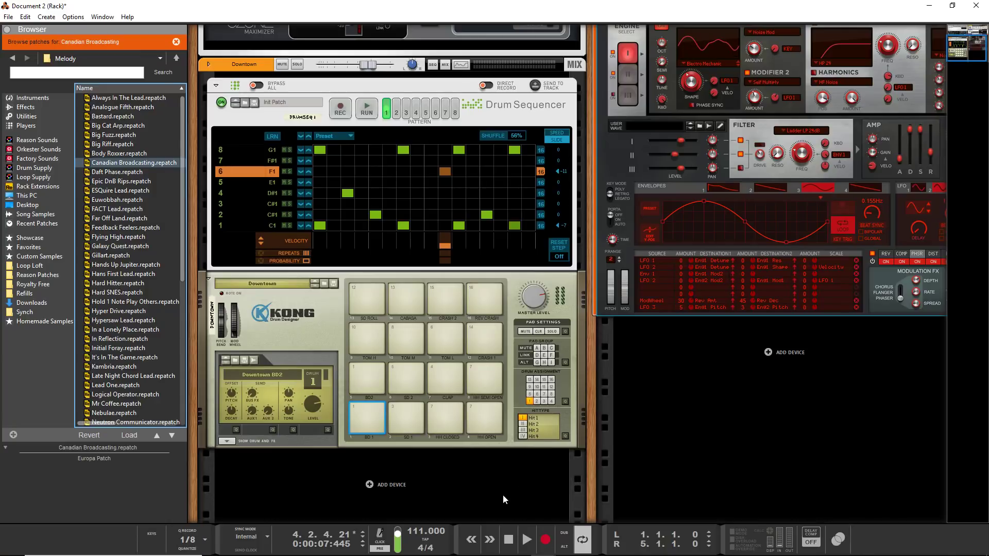
pyautogui.click(288, 305)
pyautogui.press('Tab')
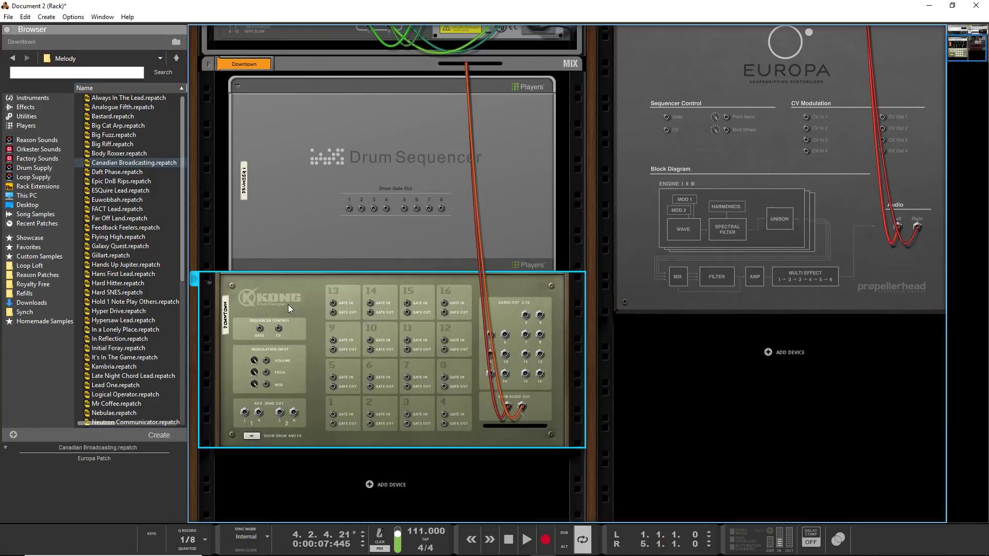
pyautogui.press('Tab')
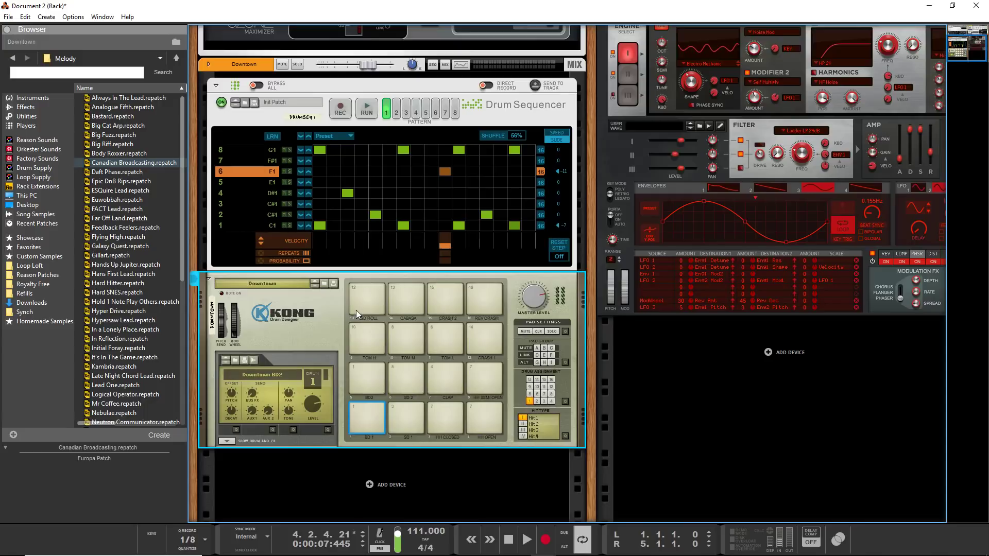
pyautogui.click(410, 420)
pyautogui.click(485, 412)
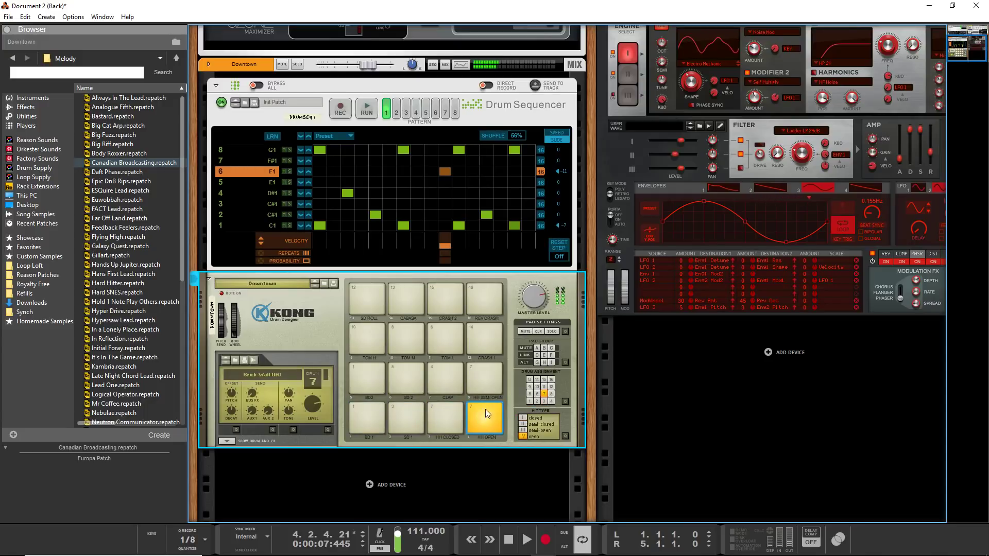
pyautogui.click(484, 384)
pyautogui.click(441, 375)
pyautogui.click(362, 378)
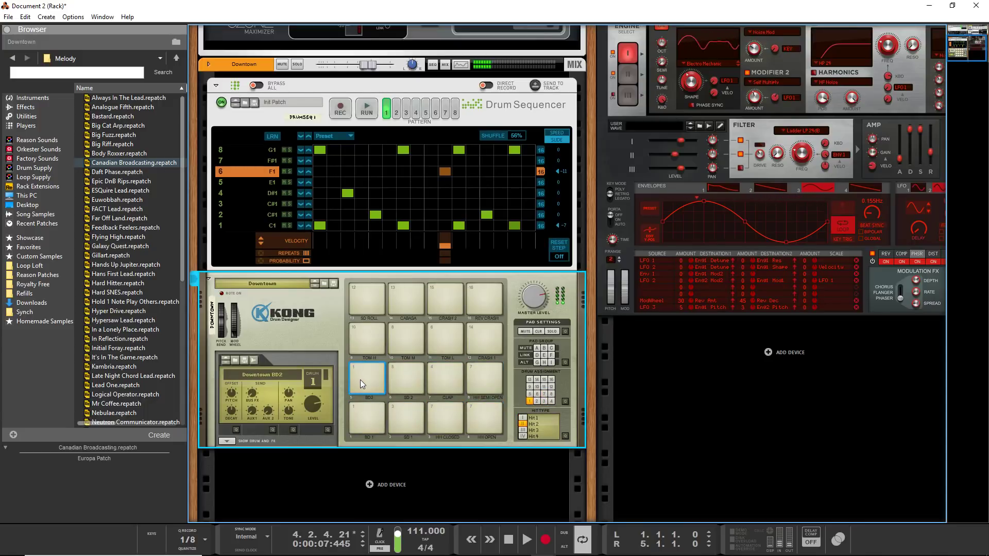
pyautogui.click(363, 419)
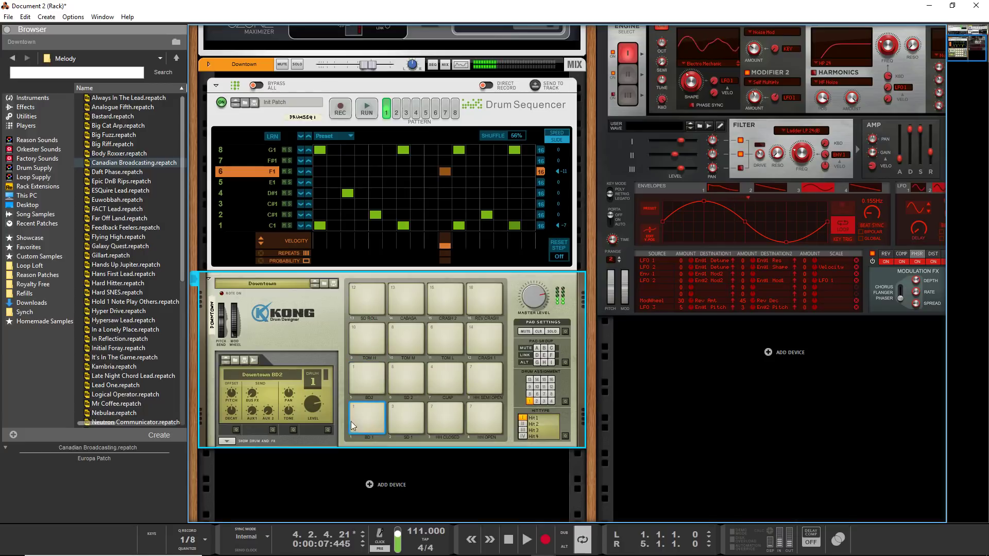
# Create a new mix channel, cable Kong's outputs 3/4 into it, and set Drum Output to Output 3-4.
pyautogui.rightClick(389, 487)
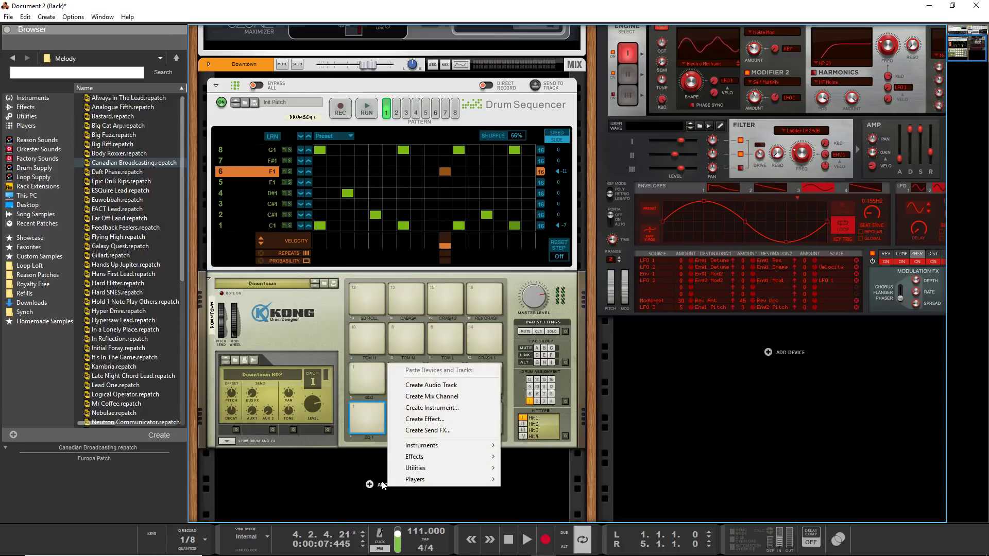
pyautogui.click(435, 397)
pyautogui.press('Tab')
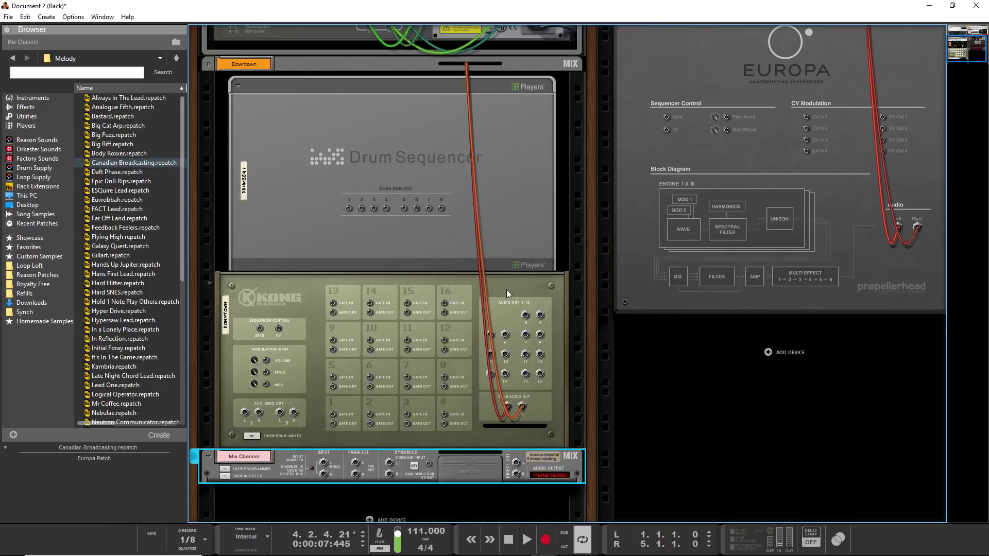
pyautogui.moveTo(526, 316); pyautogui.dragTo(324, 471)
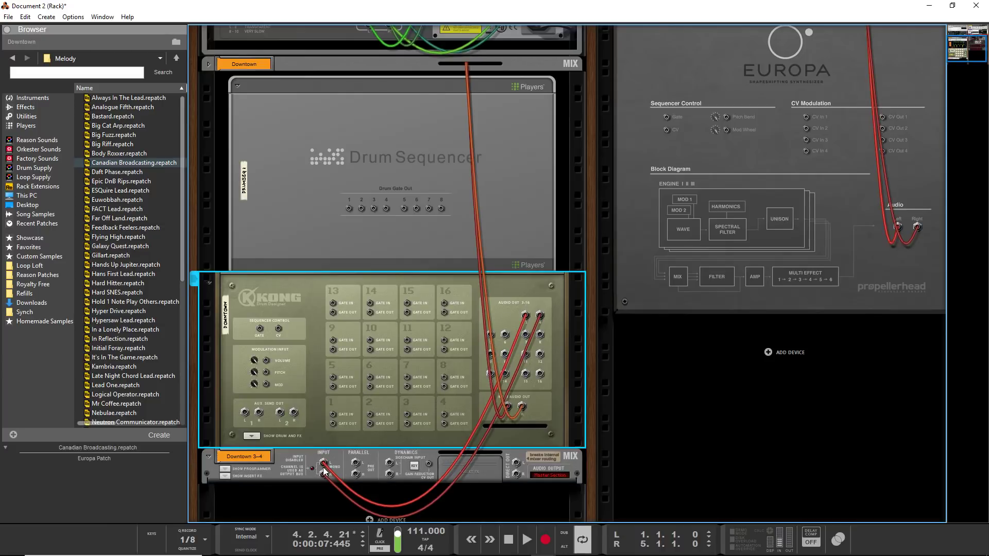
pyautogui.press('Tab')
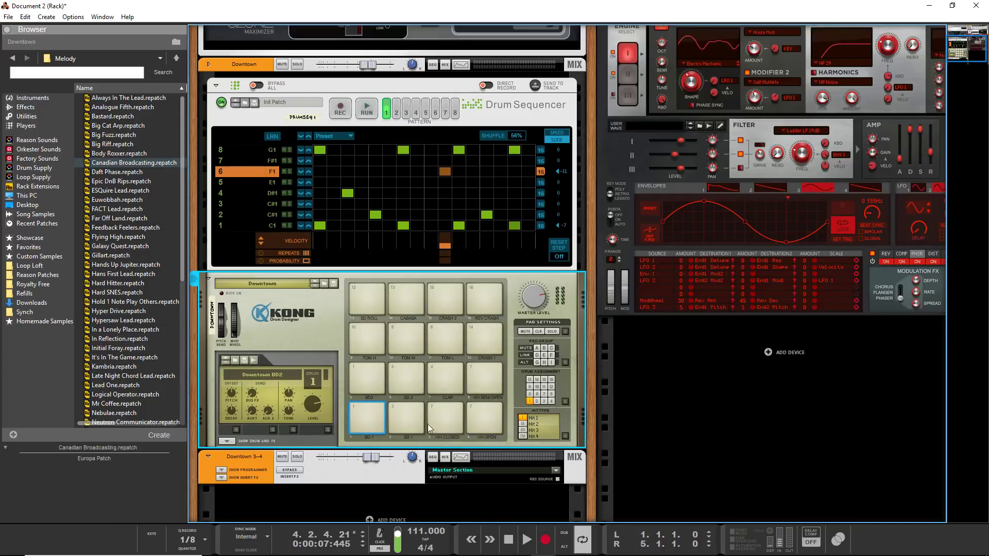
pyautogui.click(227, 441)
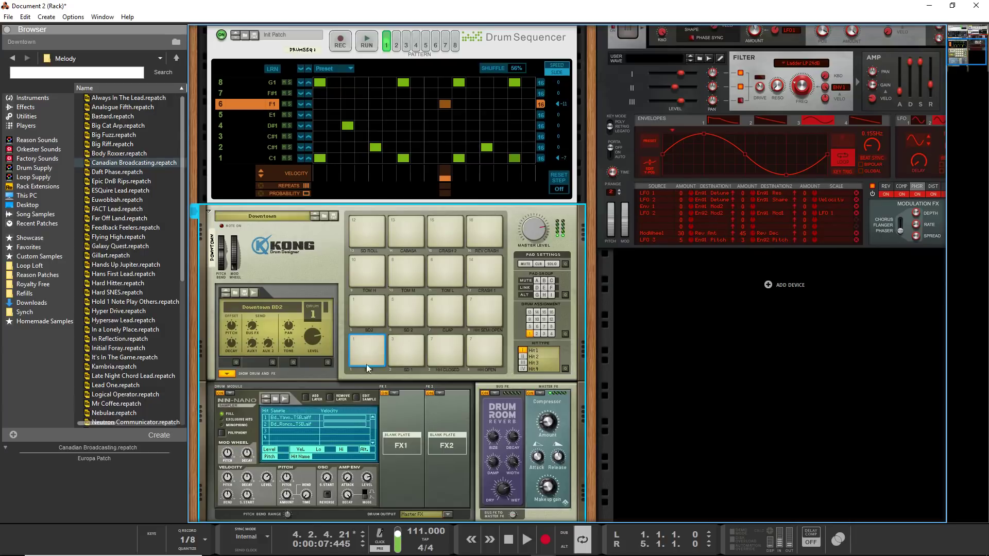
pyautogui.click(422, 515)
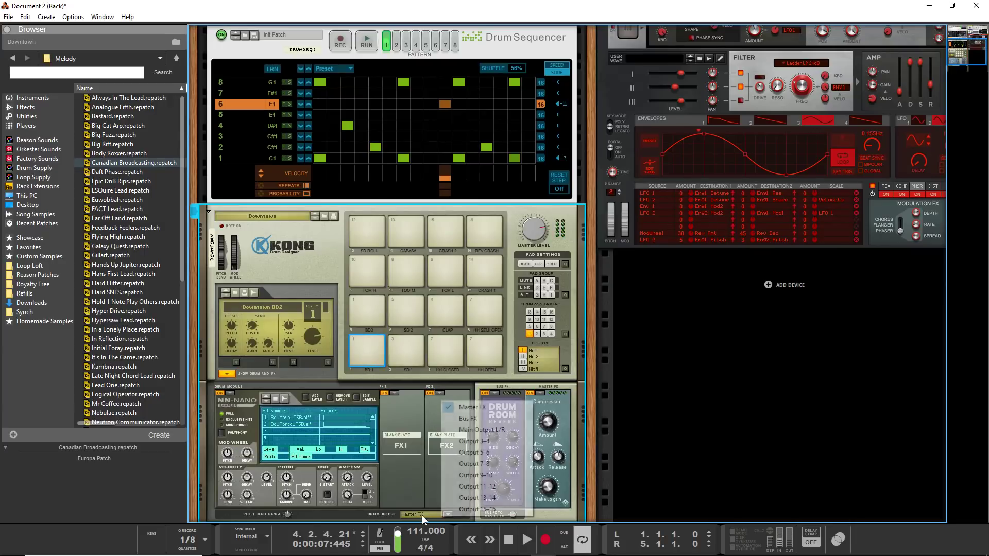
pyautogui.click(466, 441)
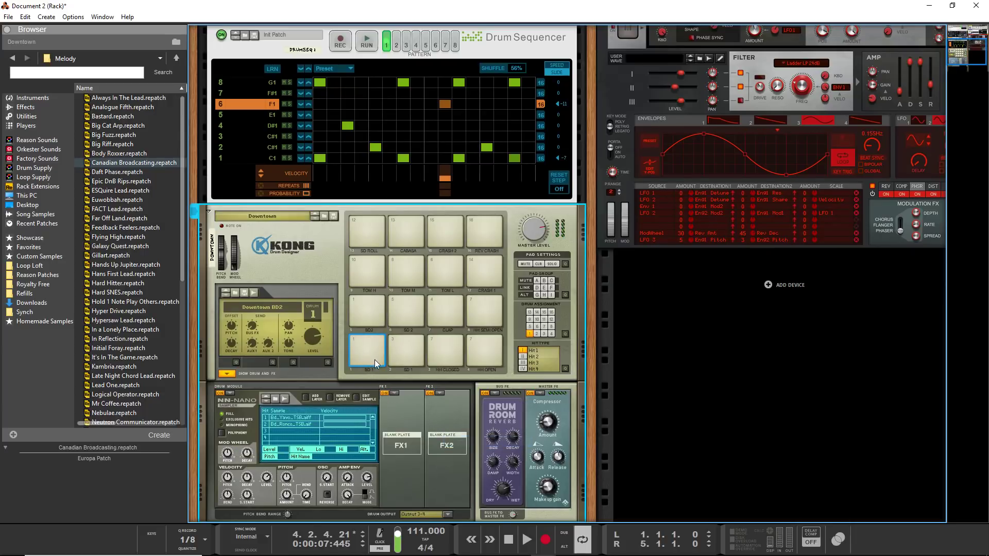
# Audition BD 1, then delete the Downtown 3-4 channel, undoing an accidental removal of Kong.
pyautogui.scroll(-3, 355, 386)
pyautogui.click(368, 266)
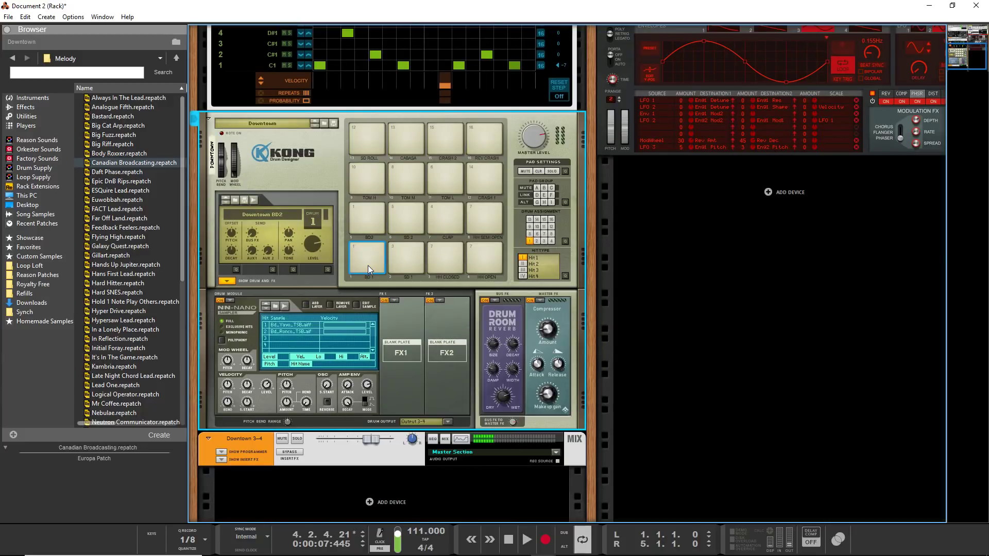
pyautogui.click(368, 264)
pyautogui.click(249, 441)
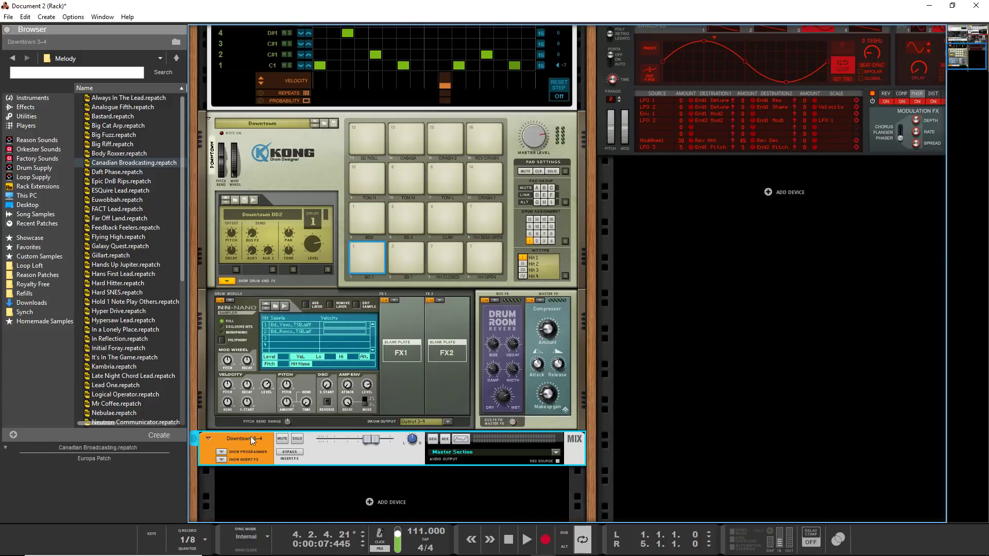
pyautogui.press('Delete')
pyautogui.click(437, 302)
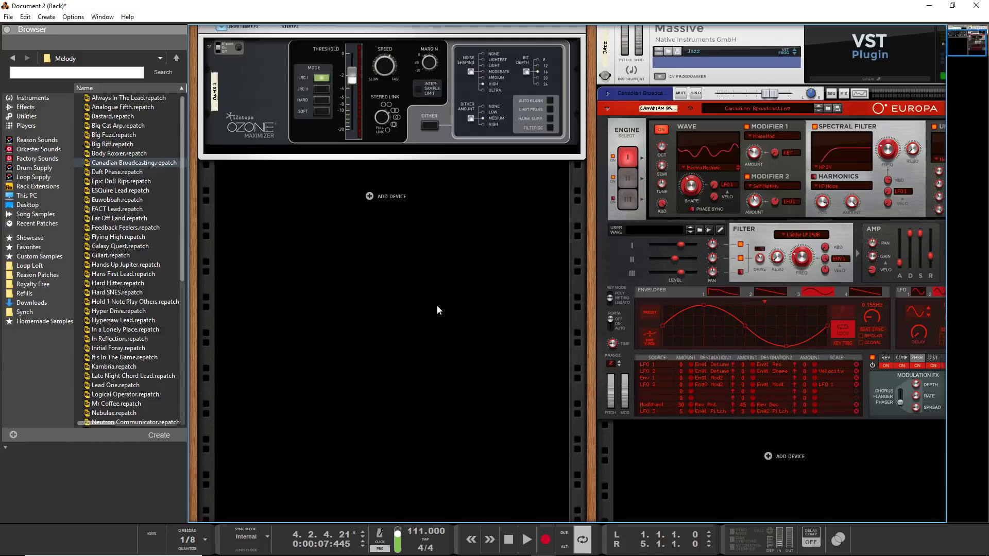
pyautogui.hotkey('ctrl', 'z')
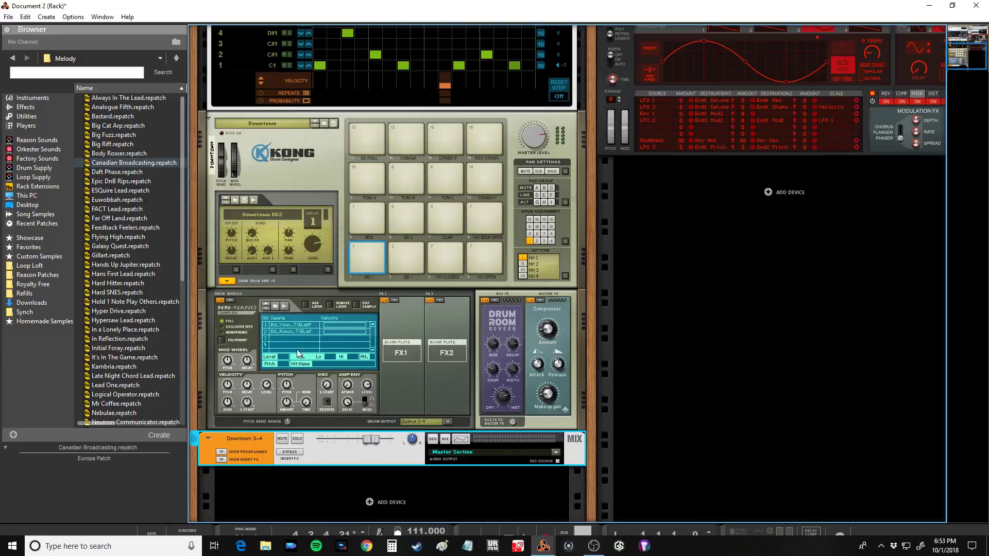
pyautogui.press('Delete')
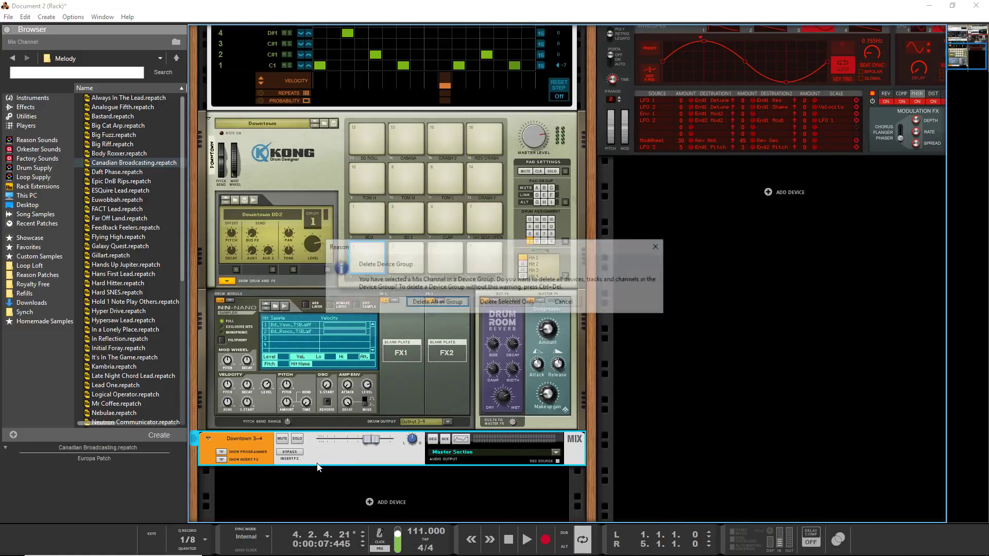
# Delete only the mix channel and route Kong's Audio Out 3 to a new mix channel.
pyautogui.click(507, 303)
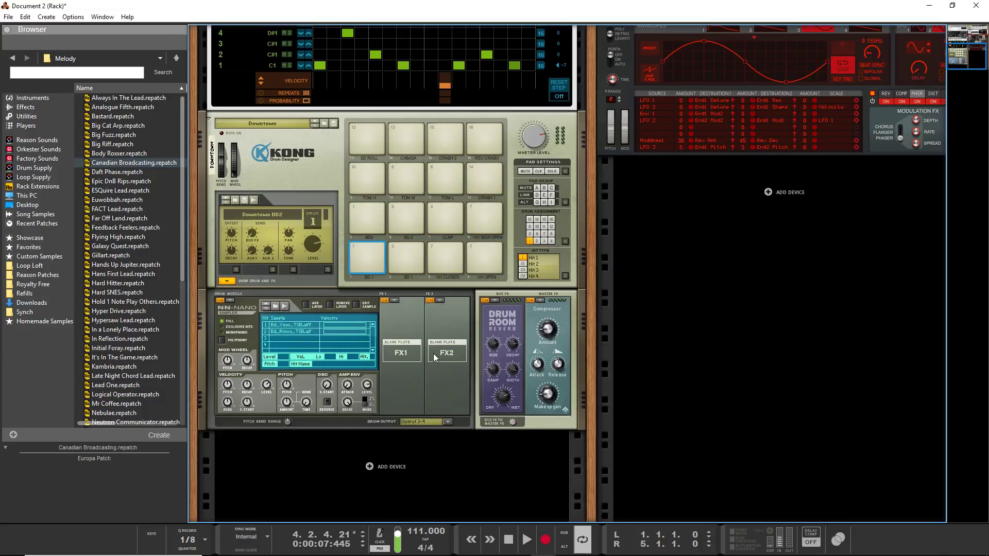
pyautogui.press('Tab')
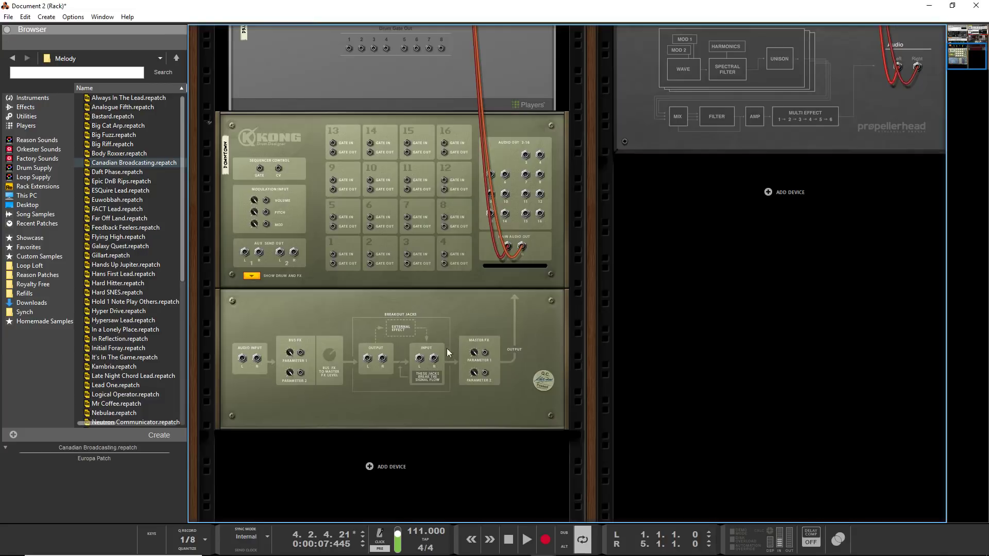
pyautogui.rightClick(525, 155)
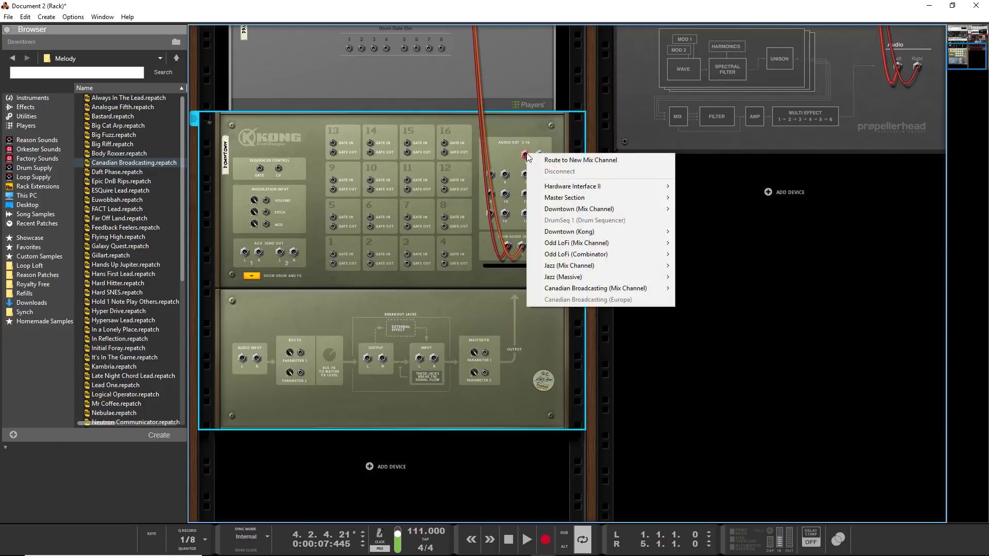
pyautogui.click(569, 162)
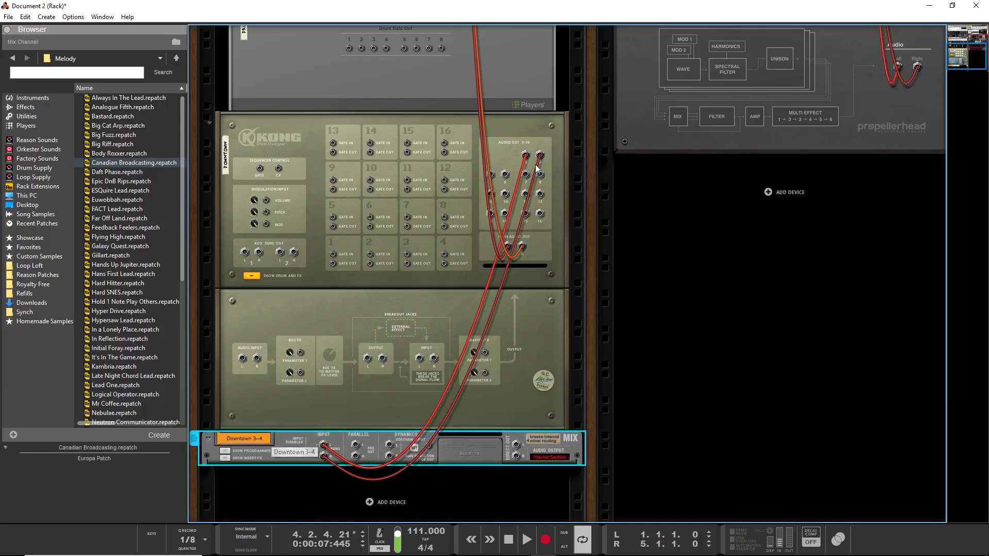
# Play the beat and solo, then unsolo, the Downtown 3-4 kick channel.
pyautogui.press('Tab')
pyautogui.press('space')
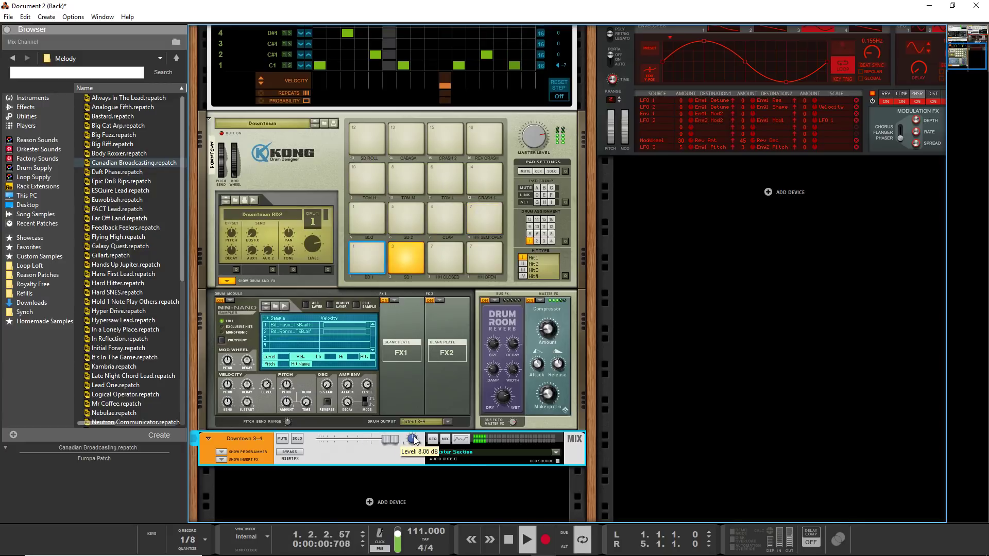
pyautogui.click(297, 439)
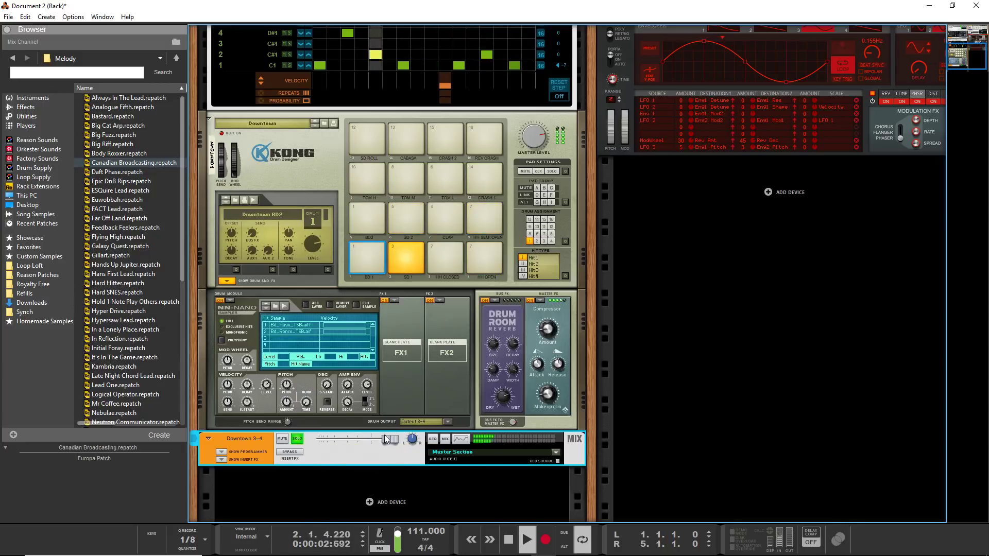
pyautogui.click(296, 442)
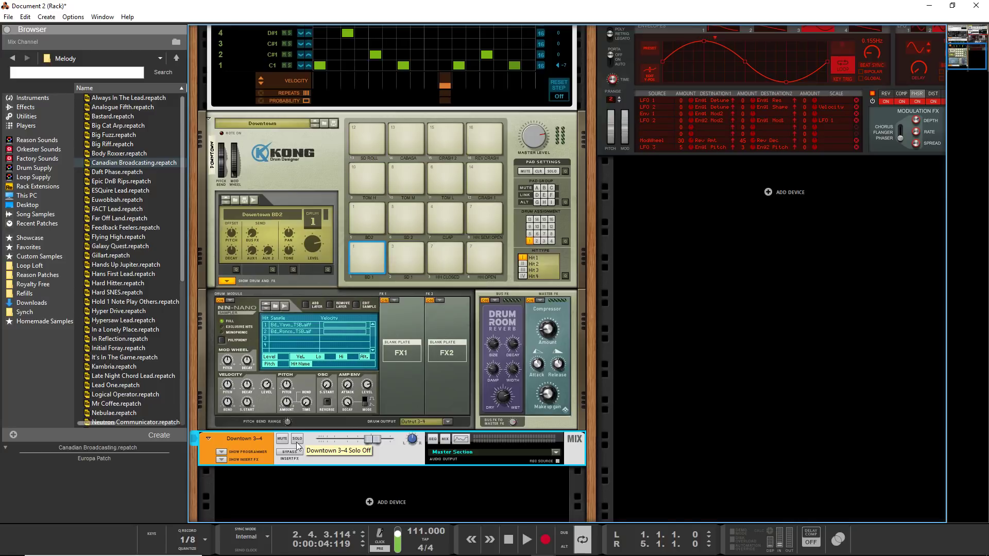
# In the sequencer, zoom in and razor the long G3 melody note into short 1/16 pieces.
pyautogui.press('F7')
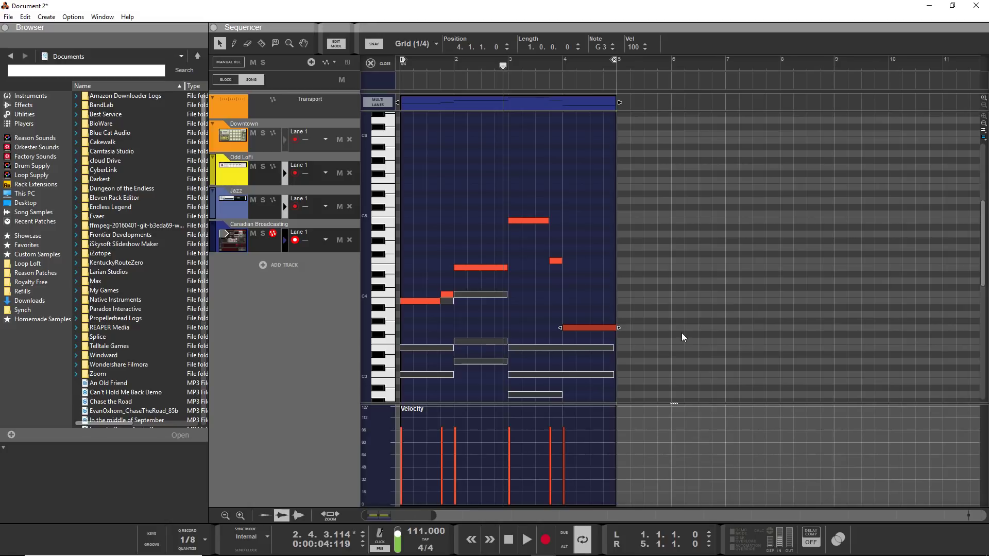
pyautogui.scroll(2, 602, 357)
pyautogui.scroll(1, 598, 349)
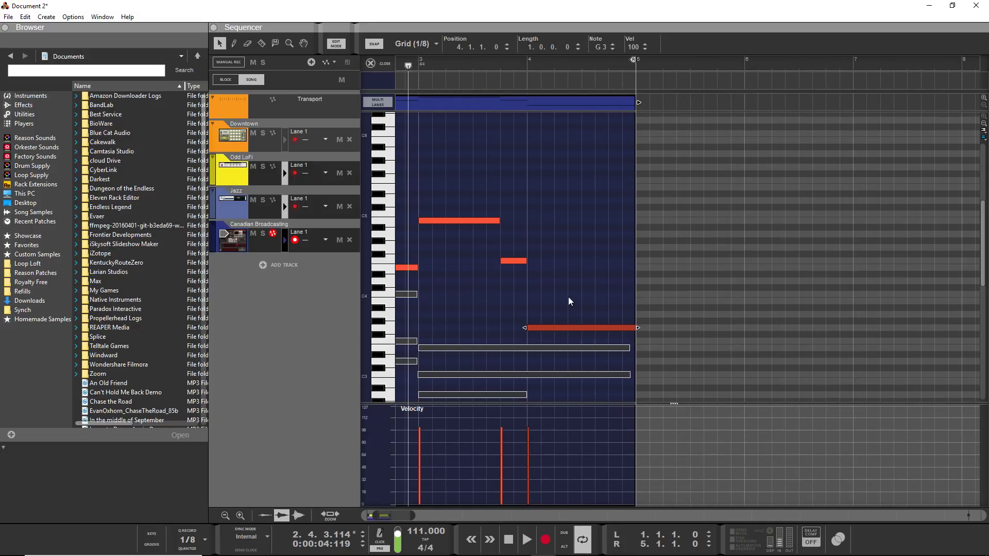
pyautogui.press('r')
pyautogui.click(595, 328)
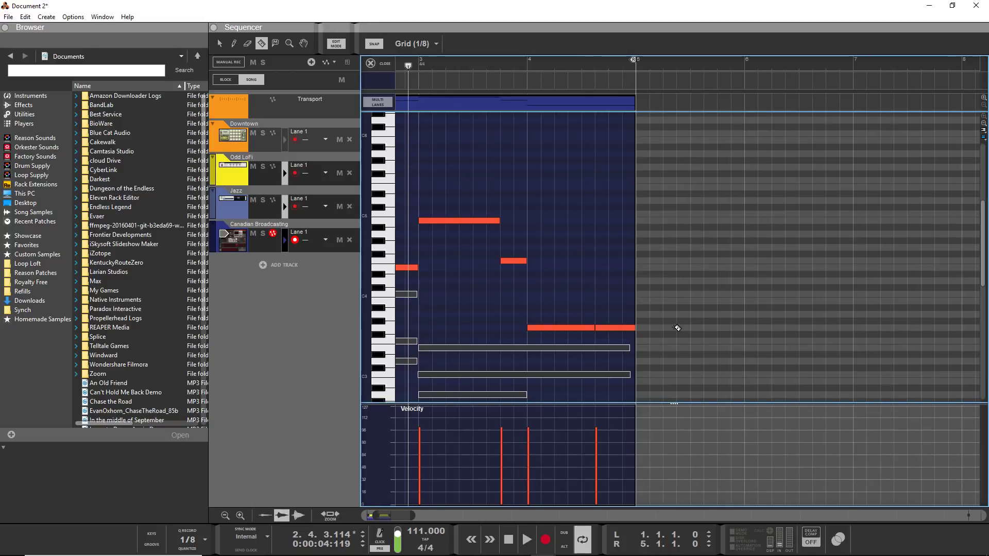
pyautogui.click(609, 327)
pyautogui.scroll(2, 654, 334)
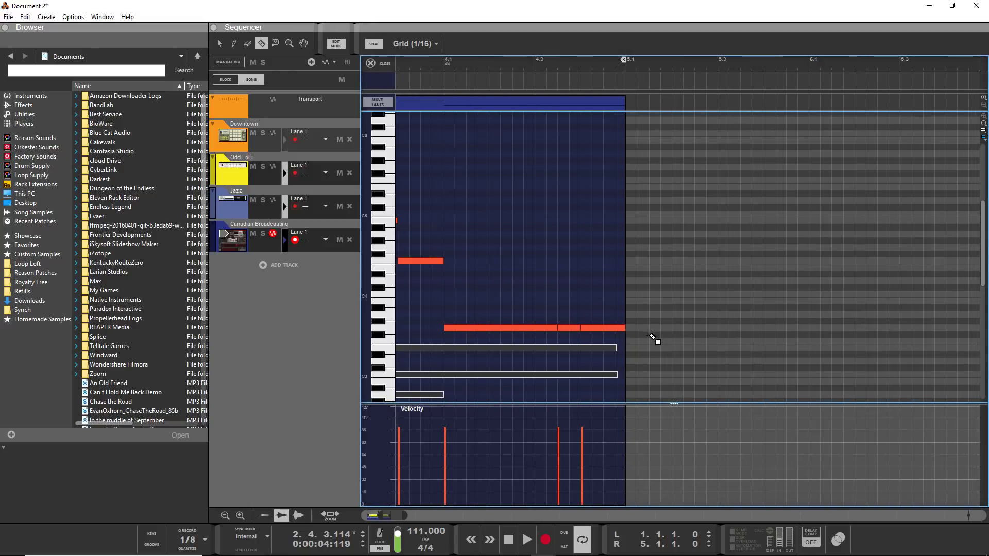
pyautogui.click(593, 329)
pyautogui.click(604, 328)
pyautogui.click(616, 328)
# Play back from just before bar 4 and delete two of the short G3 pieces.
pyautogui.press('q')
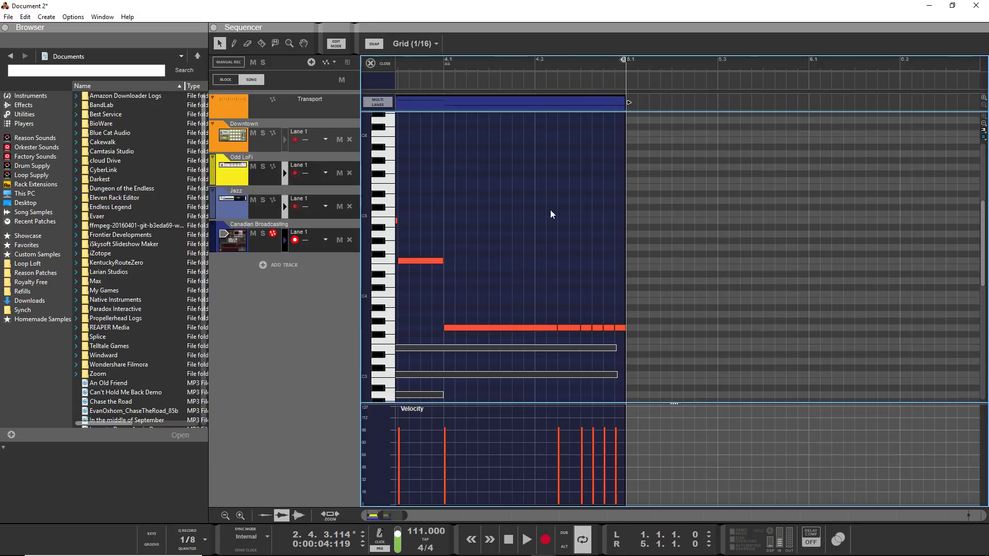
pyautogui.click(433, 62)
pyautogui.press('space')
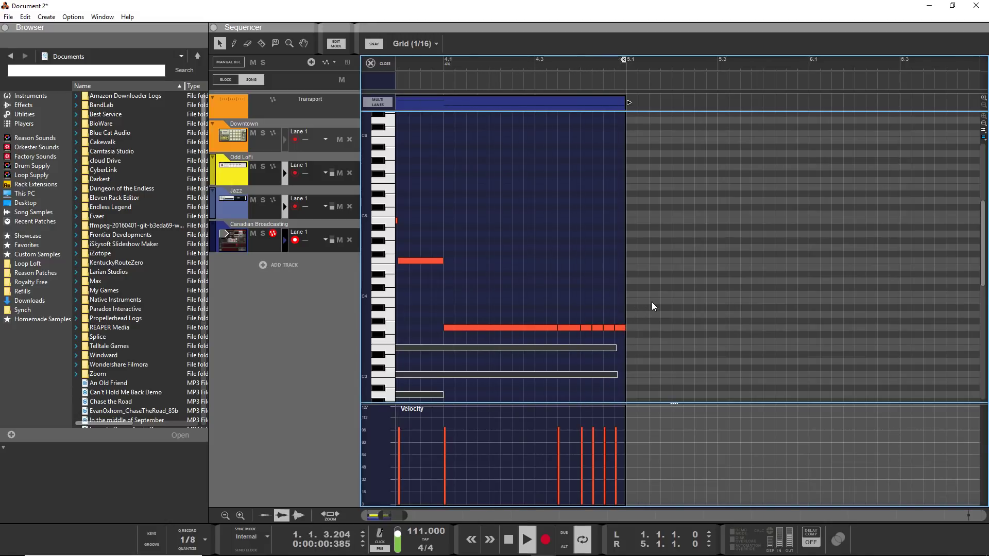
pyautogui.click(613, 329)
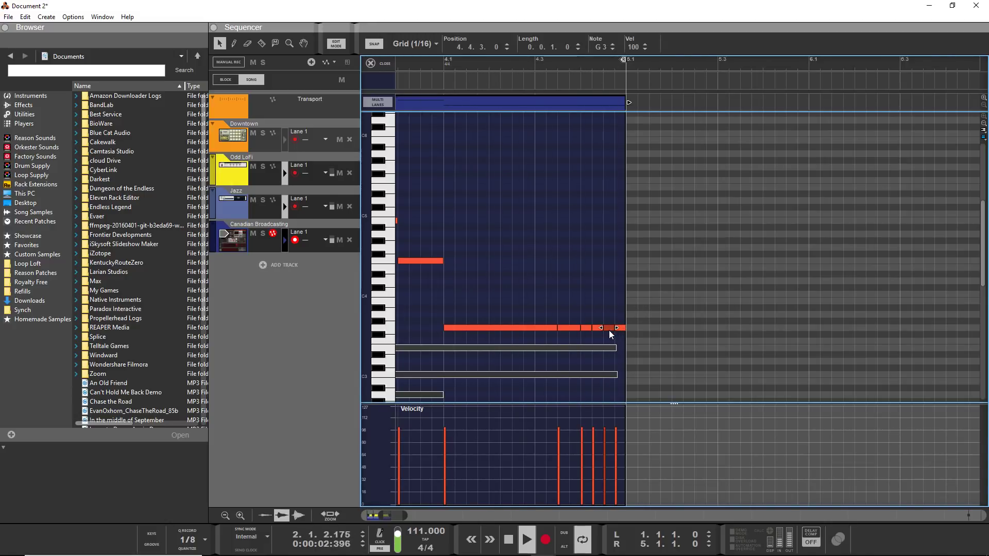
pyautogui.press('Delete')
pyautogui.click(583, 328)
pyautogui.press('Delete')
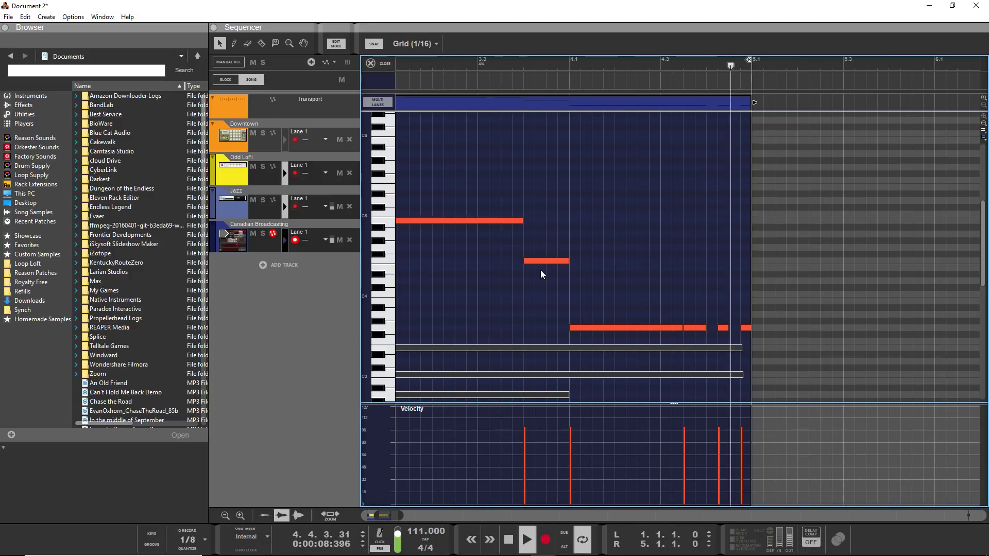
# Raise one short note to G4 and select the last two notes to soften their velocity.
pyautogui.moveTo(546, 260); pyautogui.dragTo(544, 248)
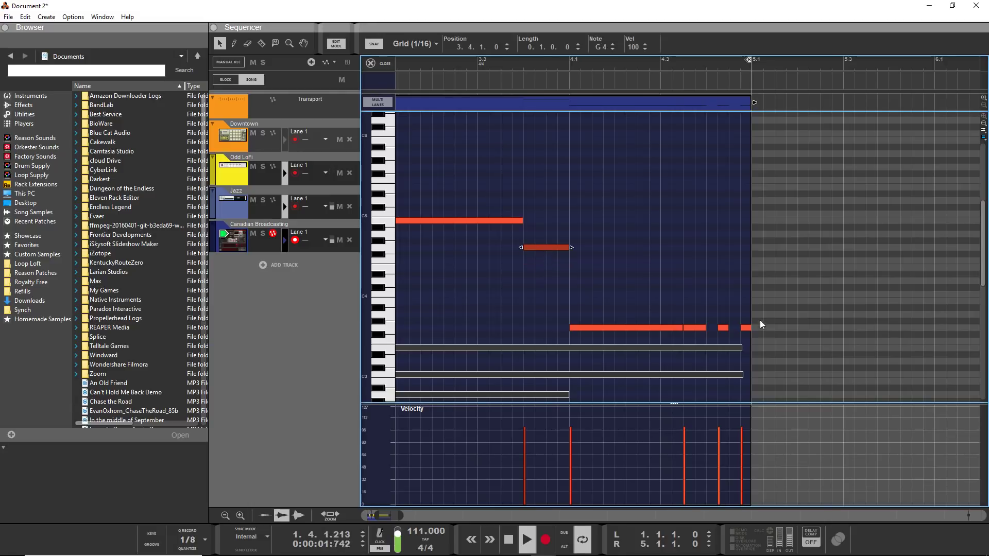
pyautogui.moveTo(759, 320)
pyautogui.mouseDown()
pyautogui.moveTo(710, 443)
pyautogui.moveTo(742, 489)
pyautogui.moveTo(743, 475)
pyautogui.mouseUp()
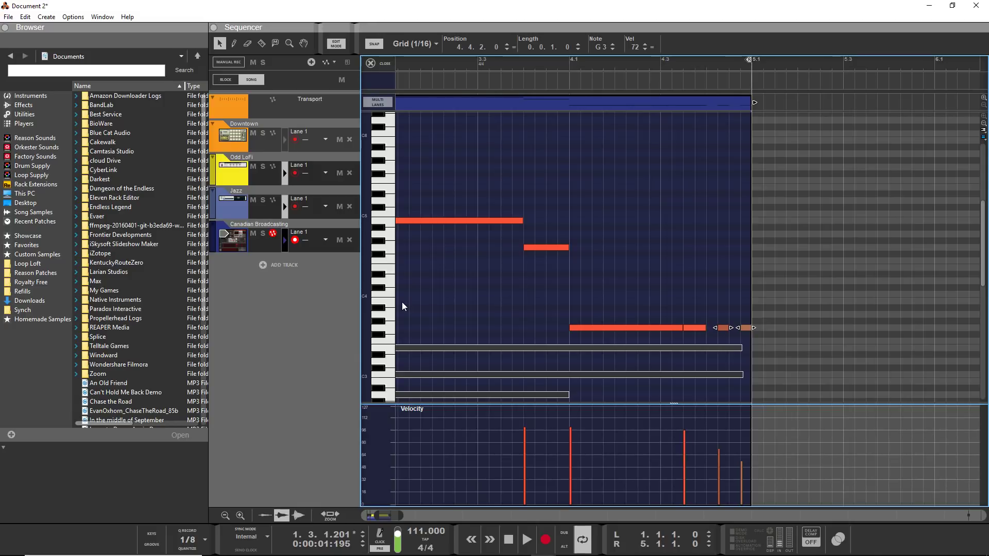
pyautogui.hotkey('alt', 'Tab')
pyautogui.hotkey('alt', 'Tab')
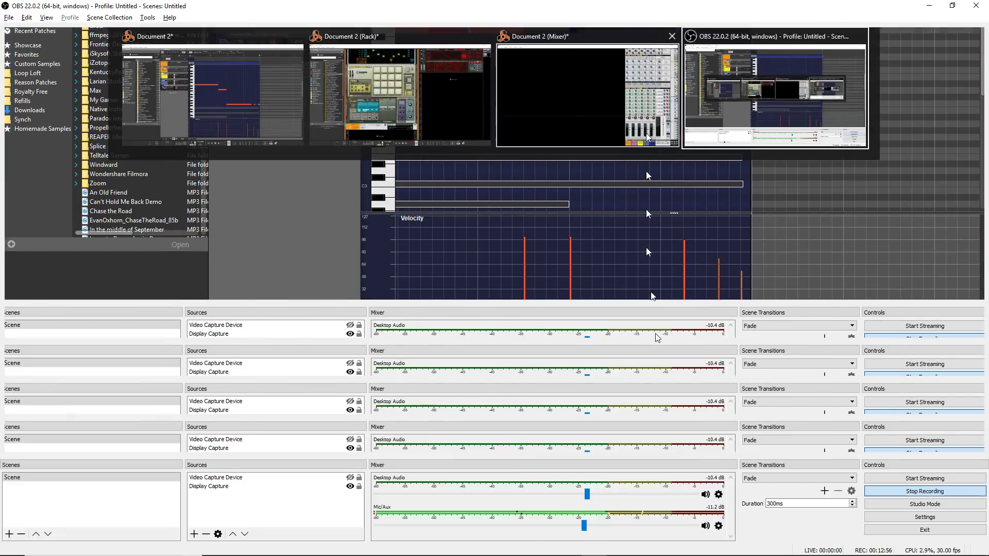